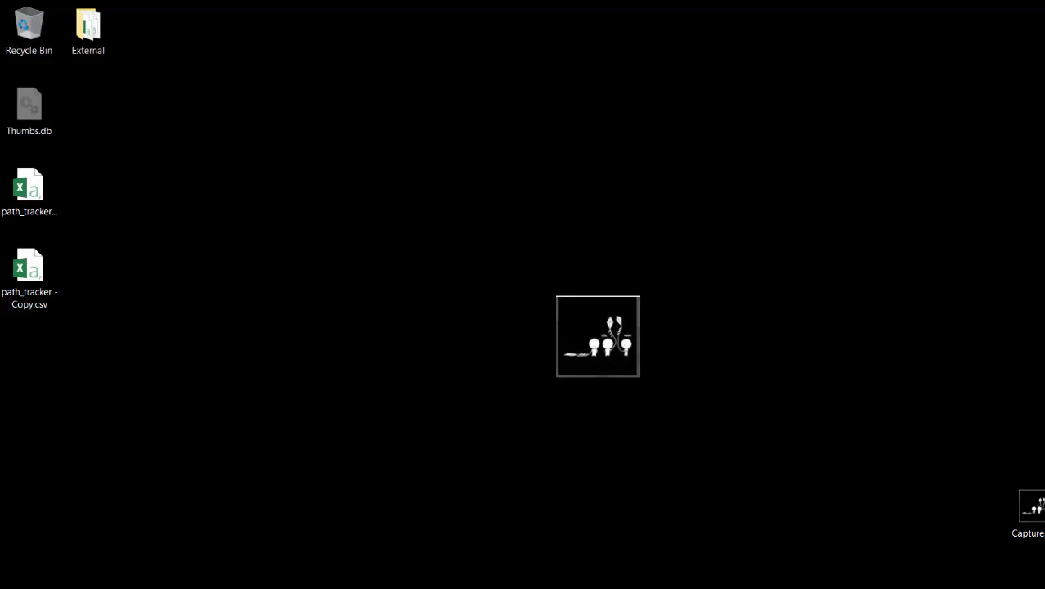
- Switch to Tableau and page the Pathshow worksheet by the Index dimension
{"action": "left_click", "coordinate": [597, 560]}
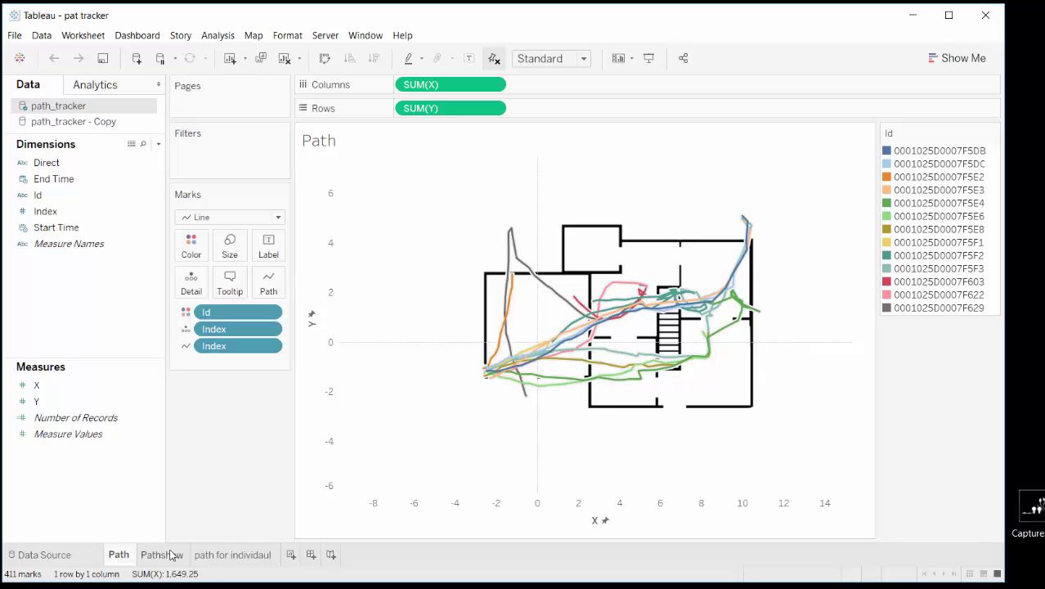
{"action": "mouse_move", "coordinate": [171, 556]}
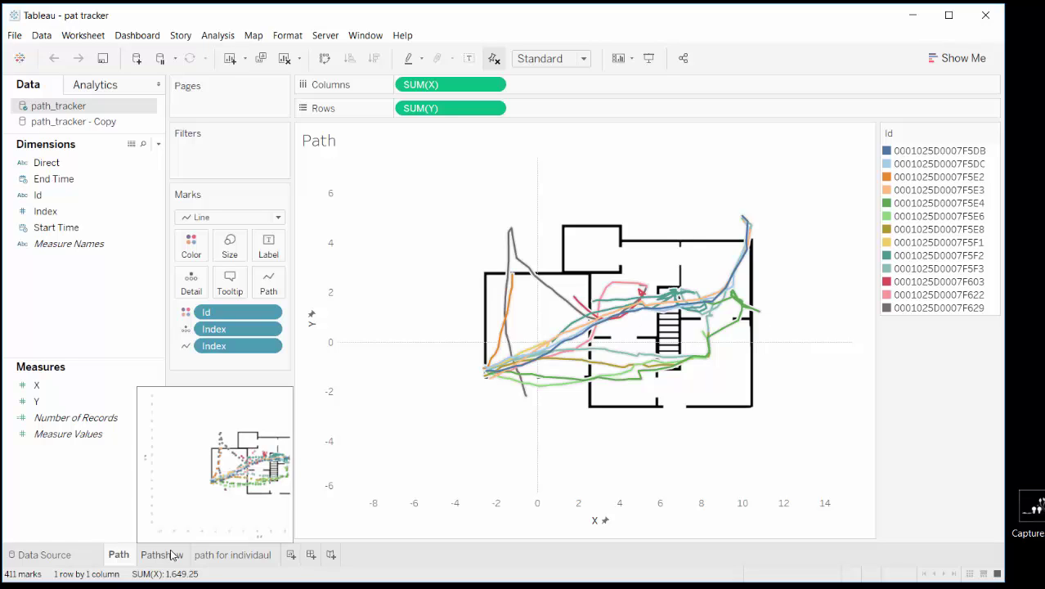
{"action": "left_click", "coordinate": [171, 556]}
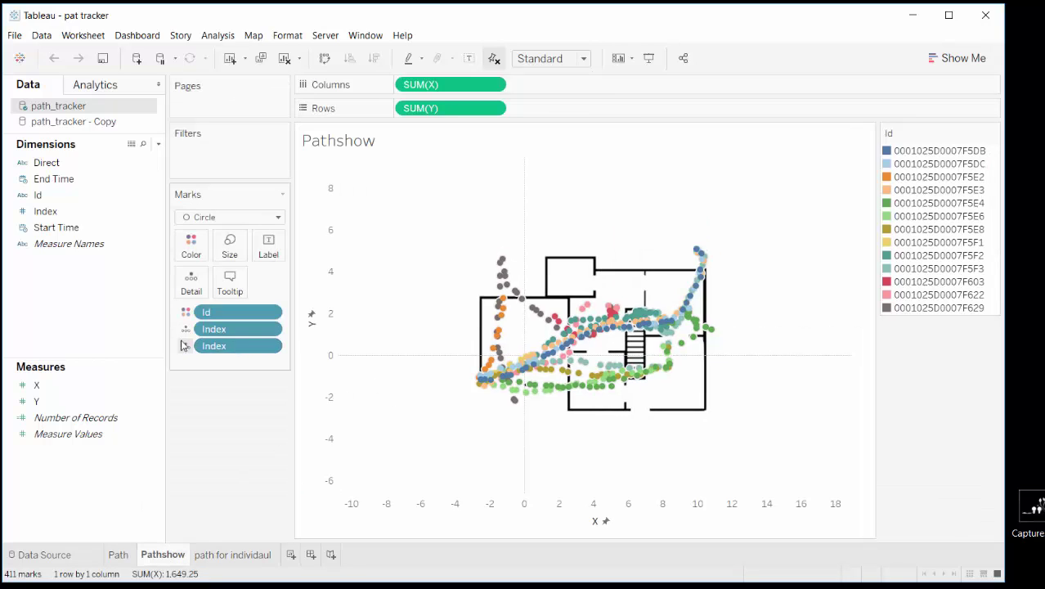
{"action": "left_click", "coordinate": [11, 198]}
{"action": "left_click_drag", "start_coordinate": [53, 198], "coordinate": [203, 90]}
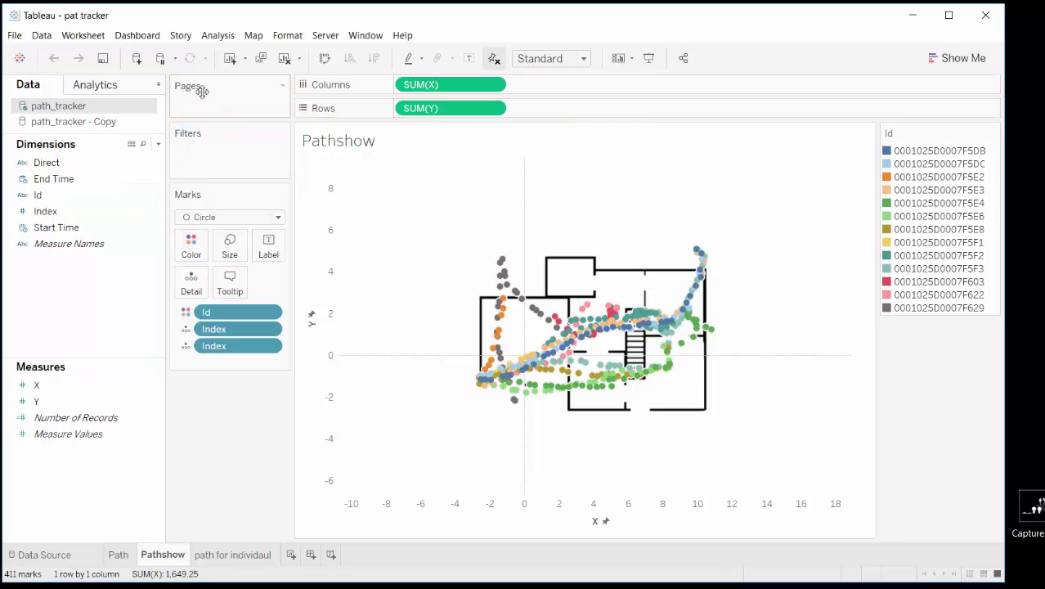
{"action": "left_click_drag", "start_coordinate": [48, 213], "coordinate": [216, 112]}
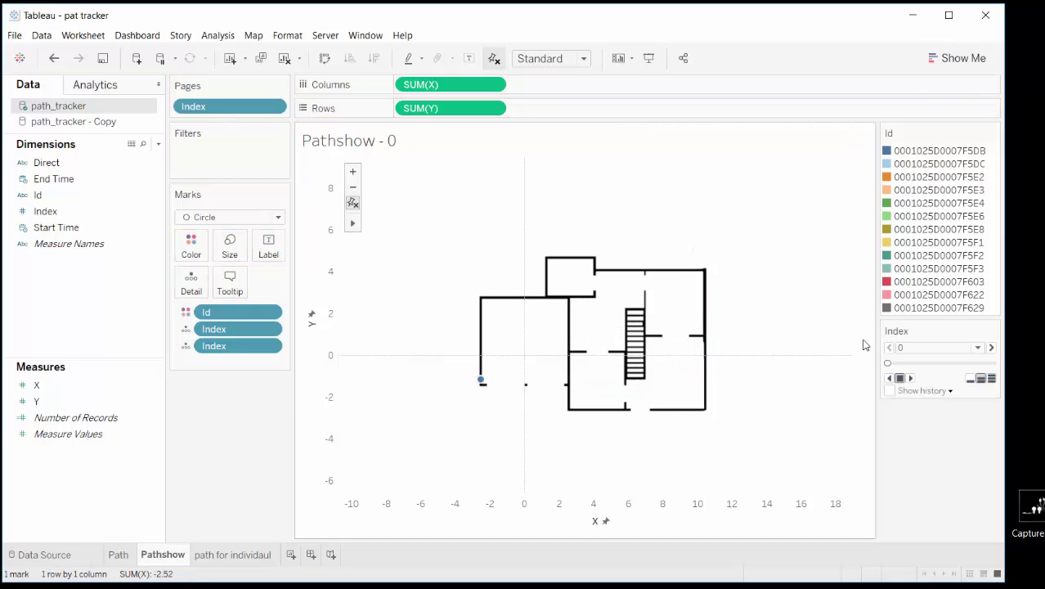
- Play the Pathshow pages forward with history shown and the fastest playback speed, and stop the animation partway
{"action": "left_click", "coordinate": [912, 378]}
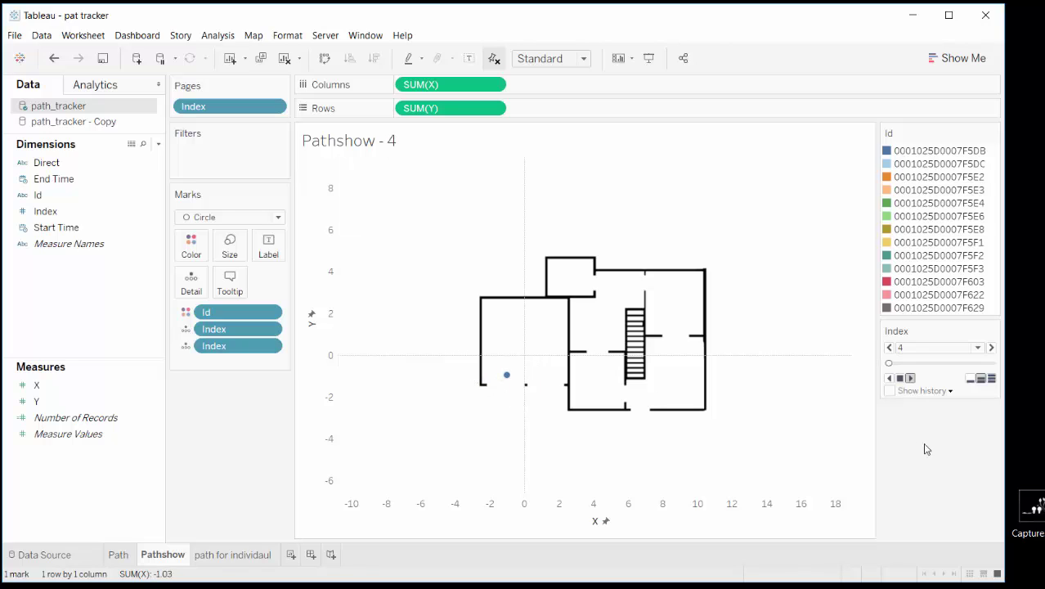
{"action": "left_click", "coordinate": [950, 391]}
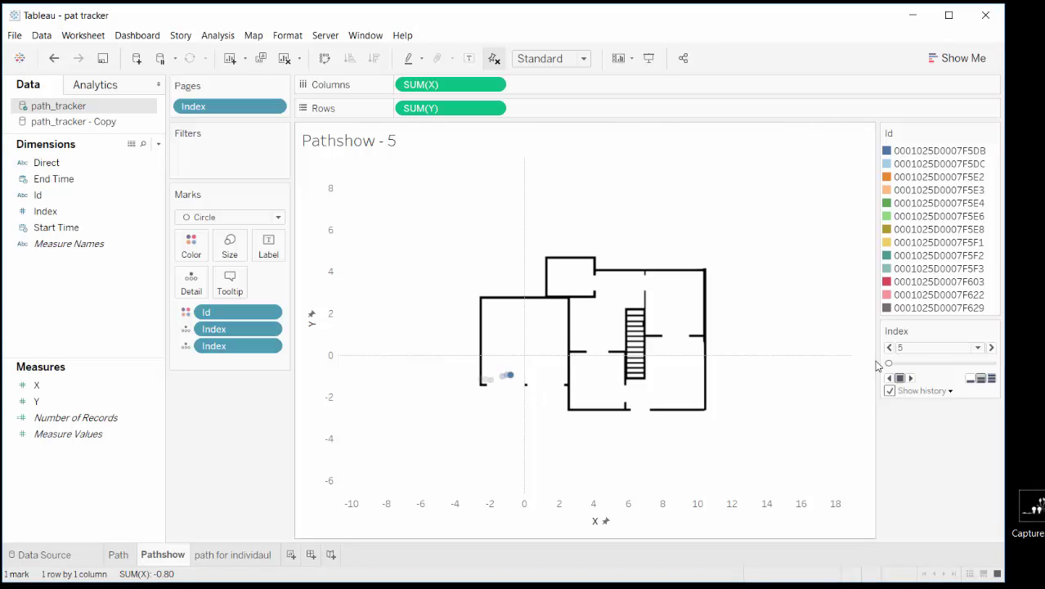
{"action": "left_click", "coordinate": [992, 379]}
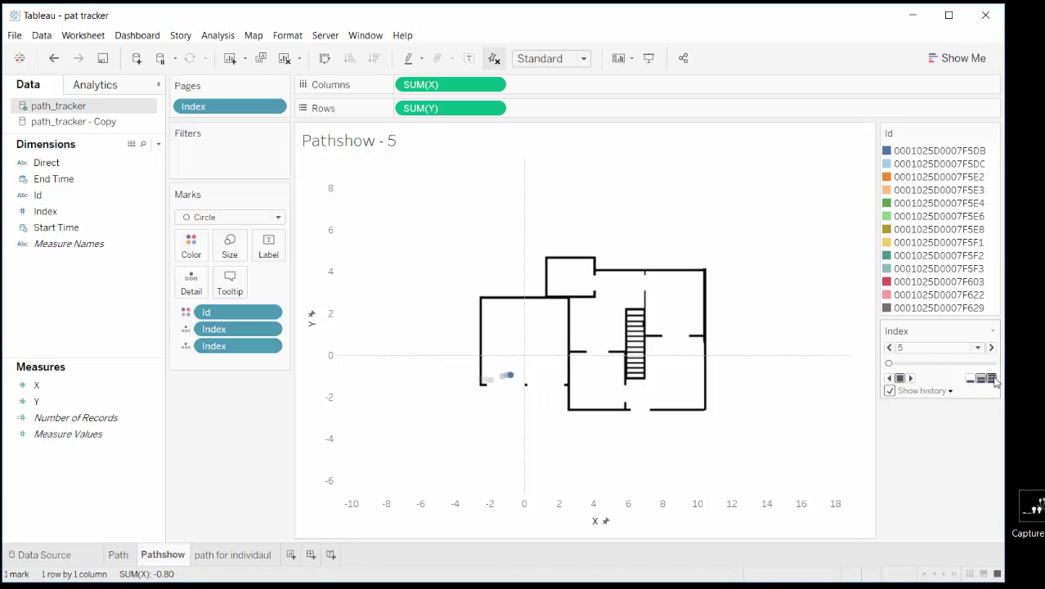
{"action": "left_click", "coordinate": [910, 377]}
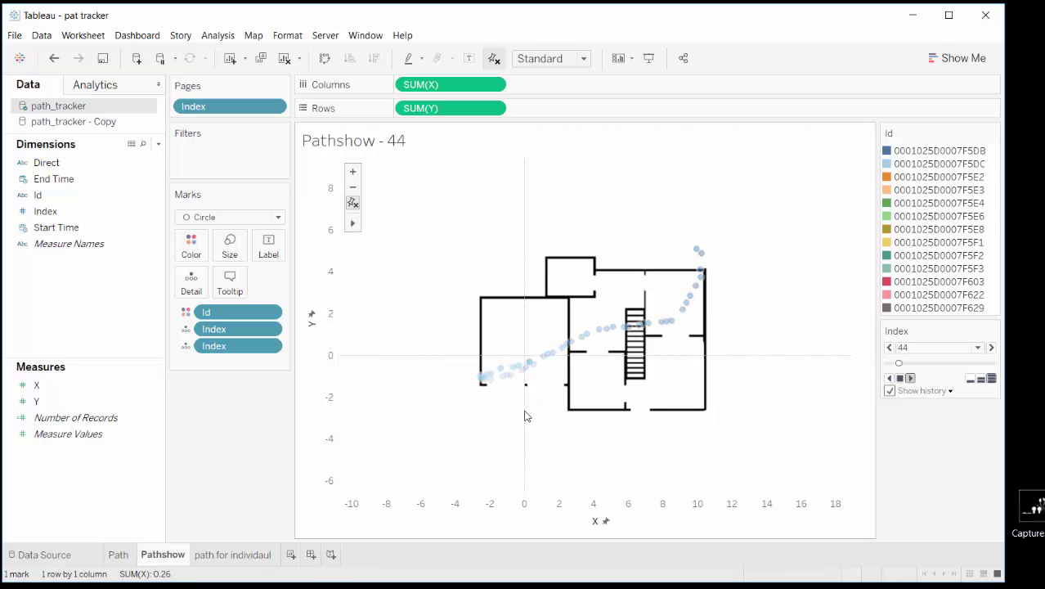
{"action": "mouse_move", "coordinate": [593, 342]}
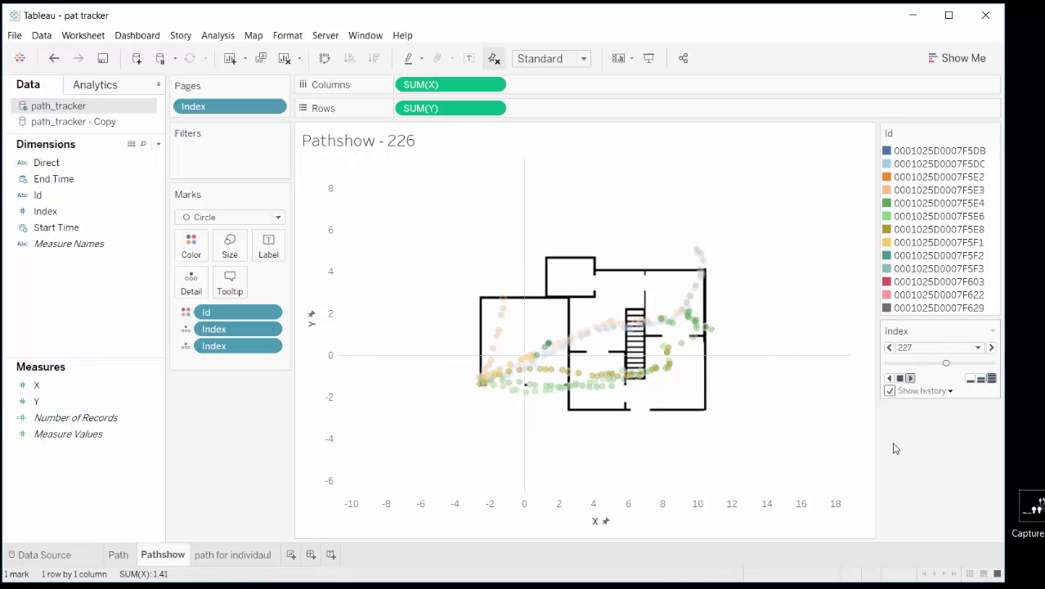
{"action": "left_click", "coordinate": [901, 378]}
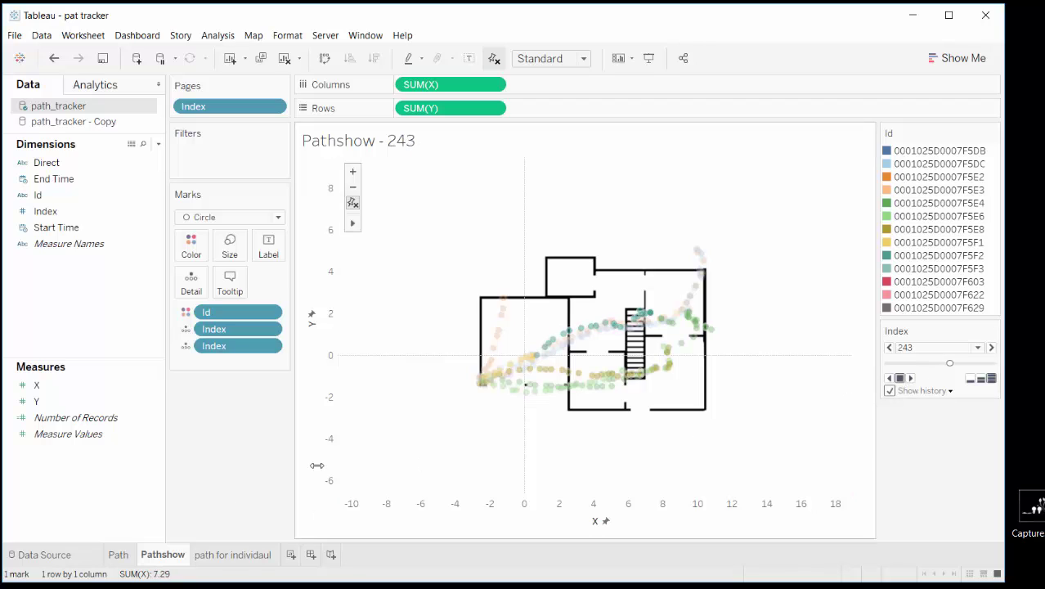
- Page the "path for individaul" worksheet by the Index dimension
{"action": "left_click", "coordinate": [237, 555]}
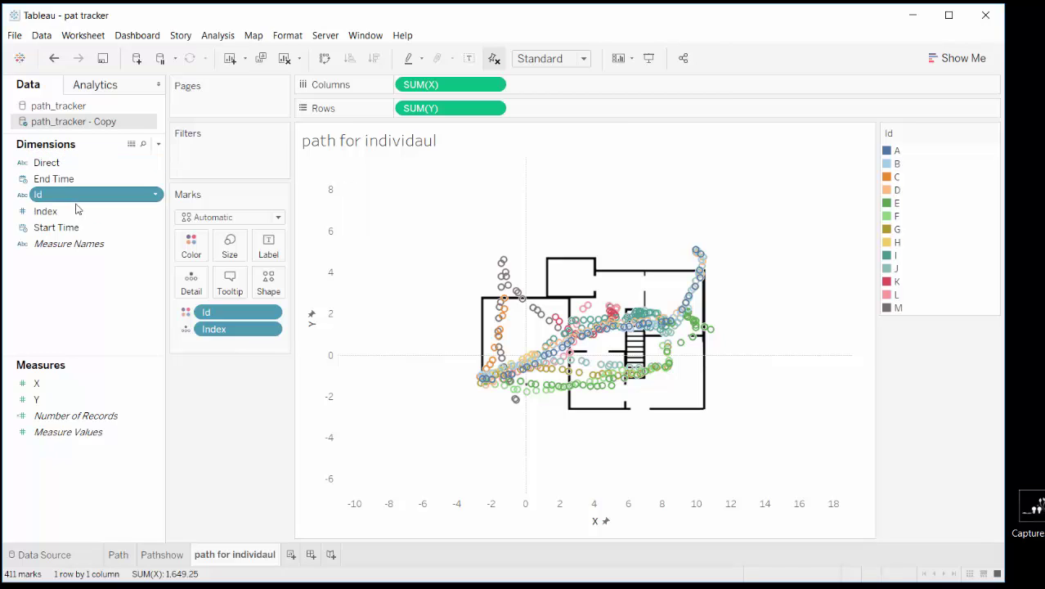
{"action": "left_click_drag", "start_coordinate": [75, 198], "coordinate": [265, 413]}
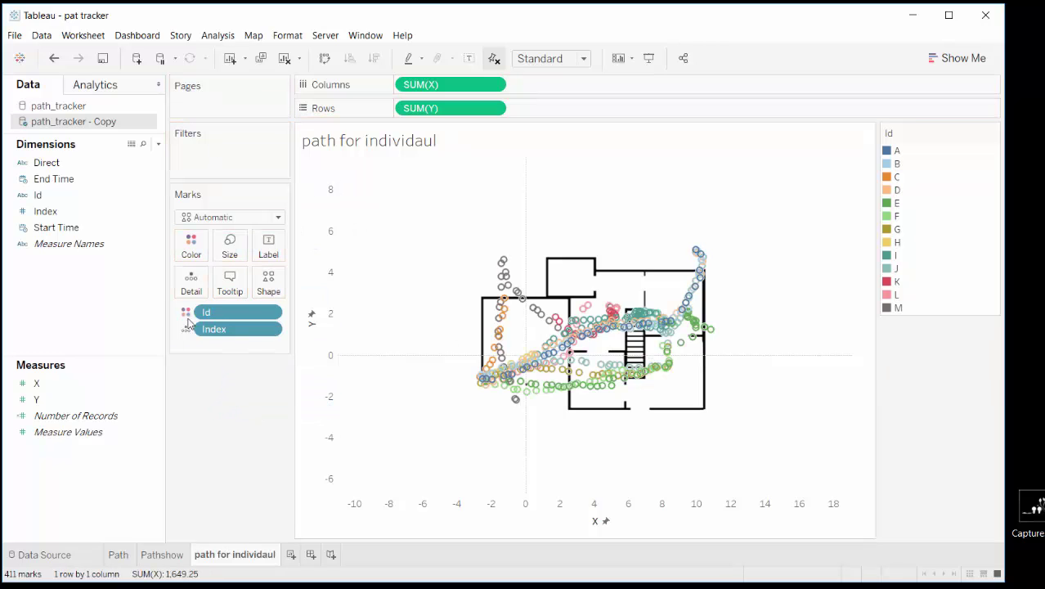
{"action": "left_click_drag", "start_coordinate": [57, 211], "coordinate": [217, 111]}
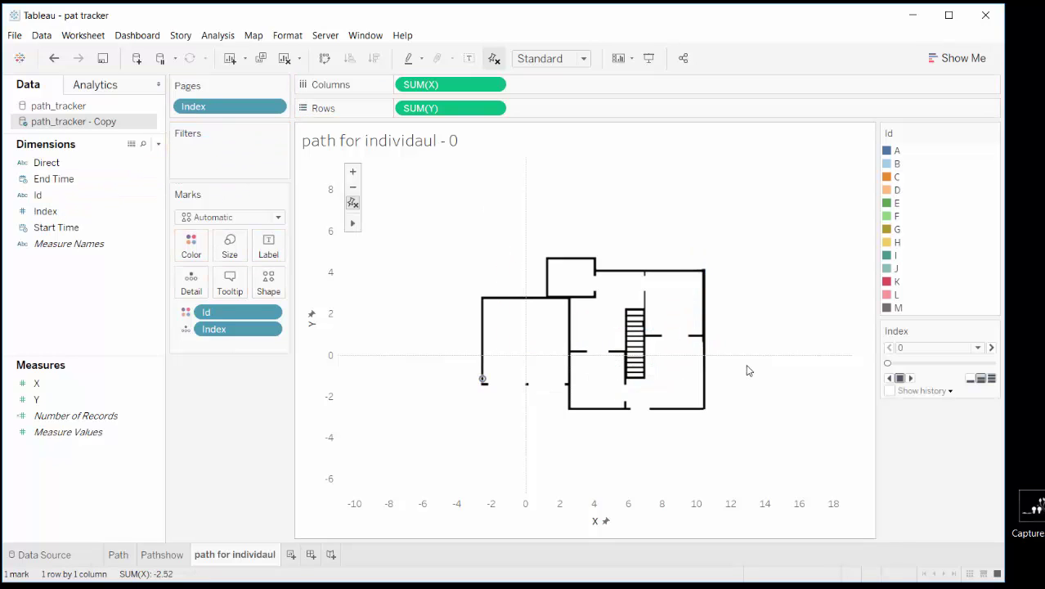
- Show history for all marks on the individual path sheet, play the Index pages forward and stop playback partway
{"action": "left_click", "coordinate": [922, 390]}
{"action": "left_click", "coordinate": [1000, 437]}
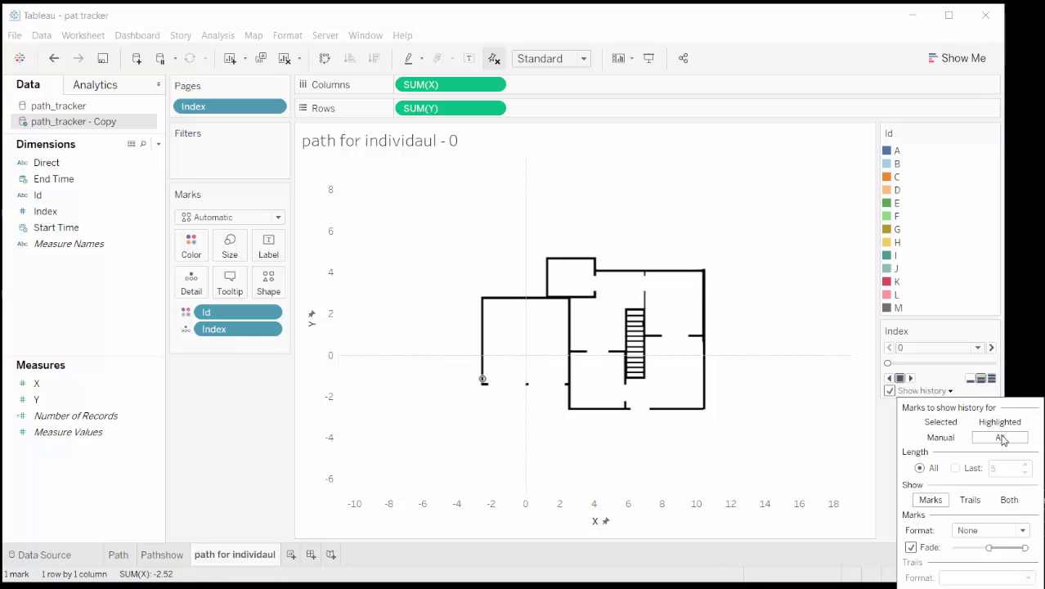
{"action": "left_click", "coordinate": [908, 374]}
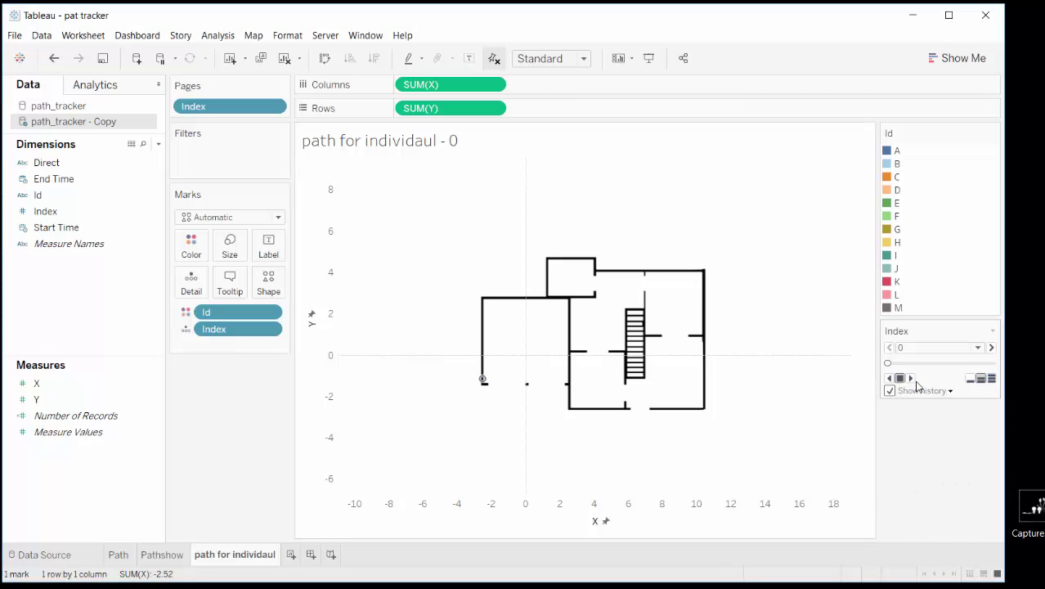
{"action": "left_click", "coordinate": [912, 380]}
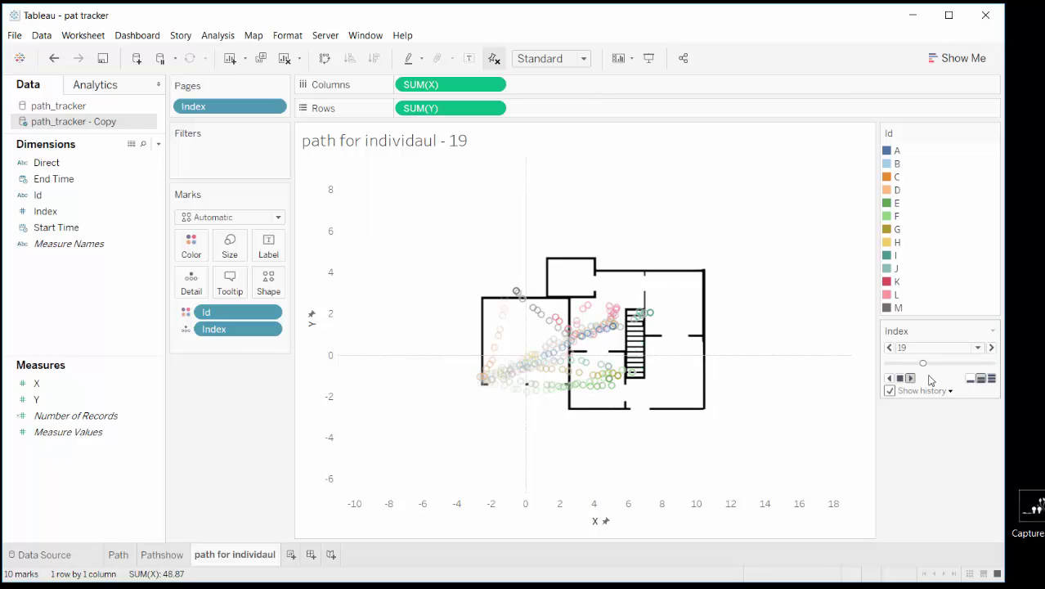
{"action": "left_click", "coordinate": [901, 379]}
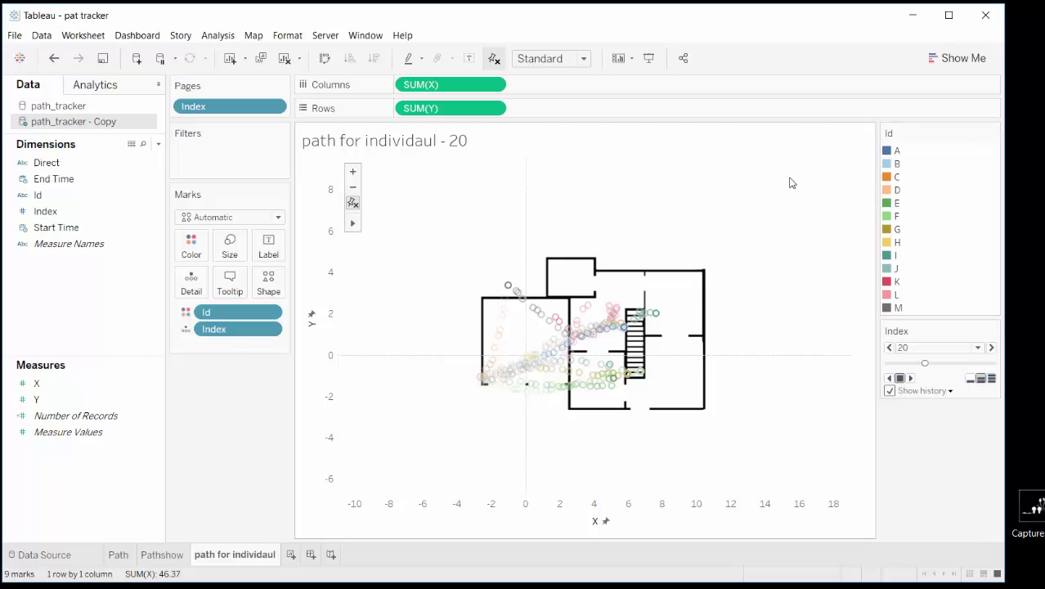
- Minimize Tableau and open the original path_tracker CSV from the desktop in Excel, dismissing the Office activation wizard
{"action": "left_click", "coordinate": [915, 15]}
{"action": "double_click", "coordinate": [43, 192]}
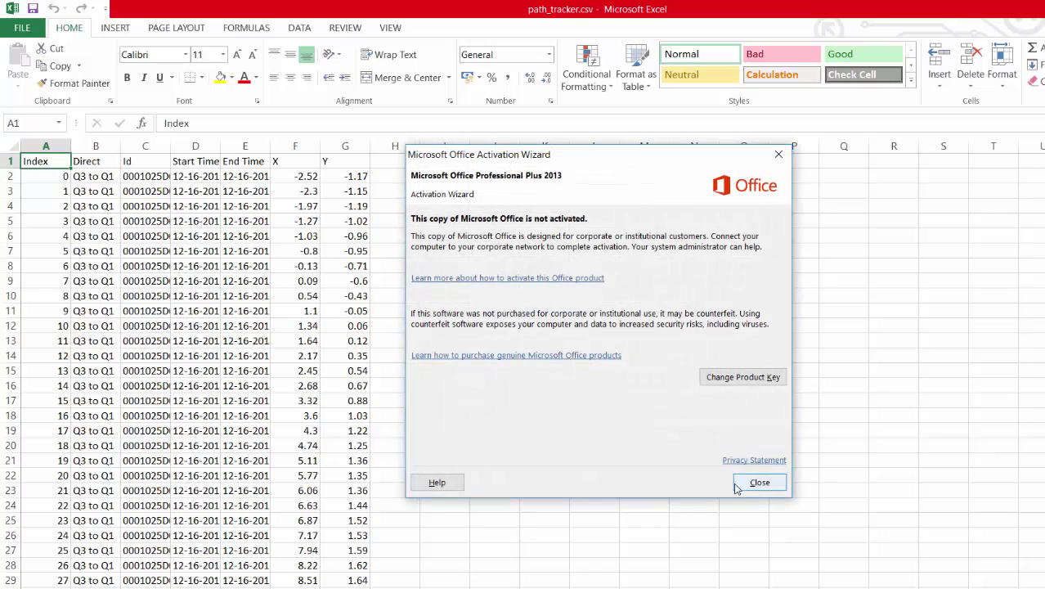
{"action": "left_click", "coordinate": [759, 483]}
{"action": "left_click", "coordinate": [260, 317]}
{"action": "key", "text": "ctrl+Home"}
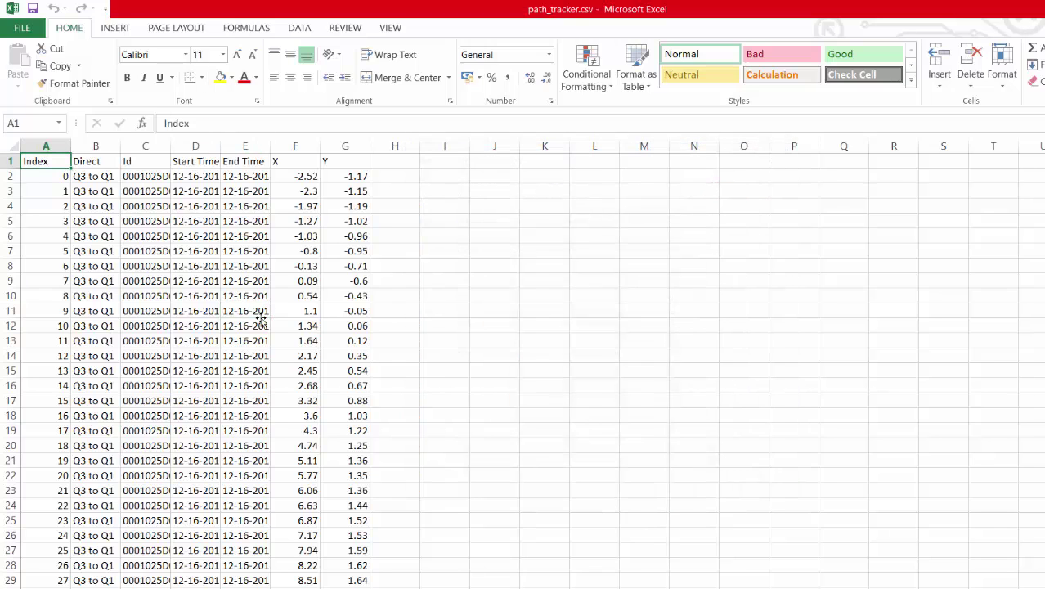
- Examine the first record's Id value in path_tracker.csv and close the workbook
{"action": "key", "text": "Right"}
{"action": "key", "text": "Right"}
{"action": "key", "text": "Right"}
{"action": "key", "text": "Down"}
{"action": "key", "text": "Left"}
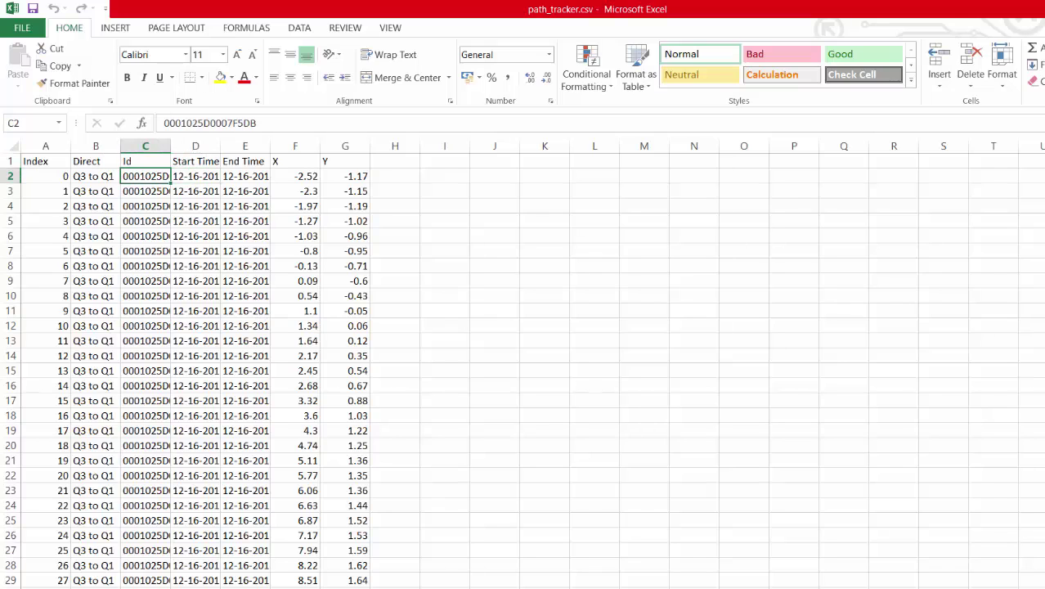
{"action": "key", "text": "ctrl+w"}
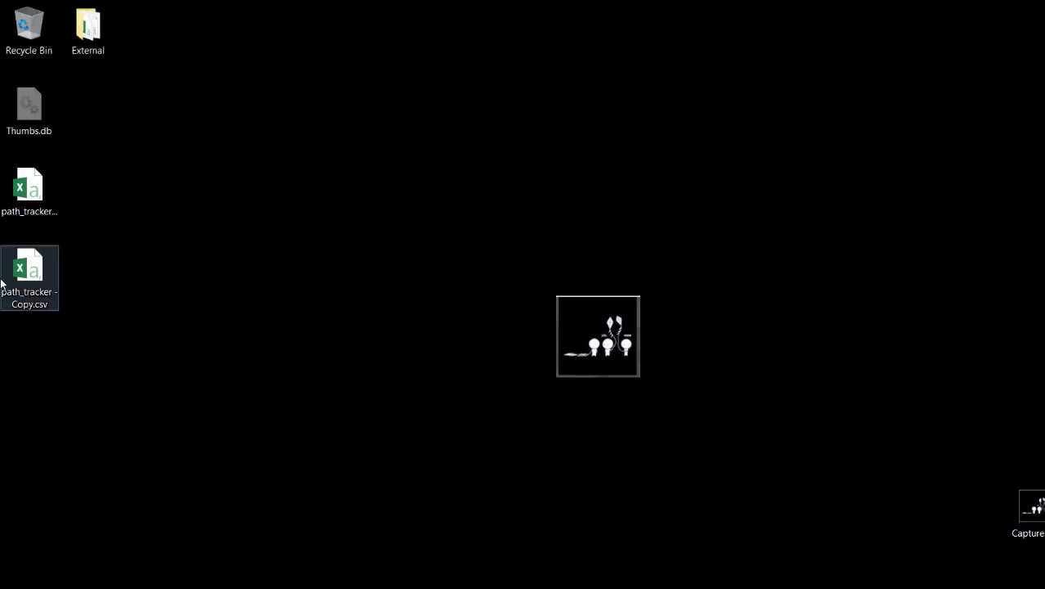
- Open path_tracker - Copy.csv from the desktop and fit all column widths to their contents
{"action": "double_click", "coordinate": [12, 282]}
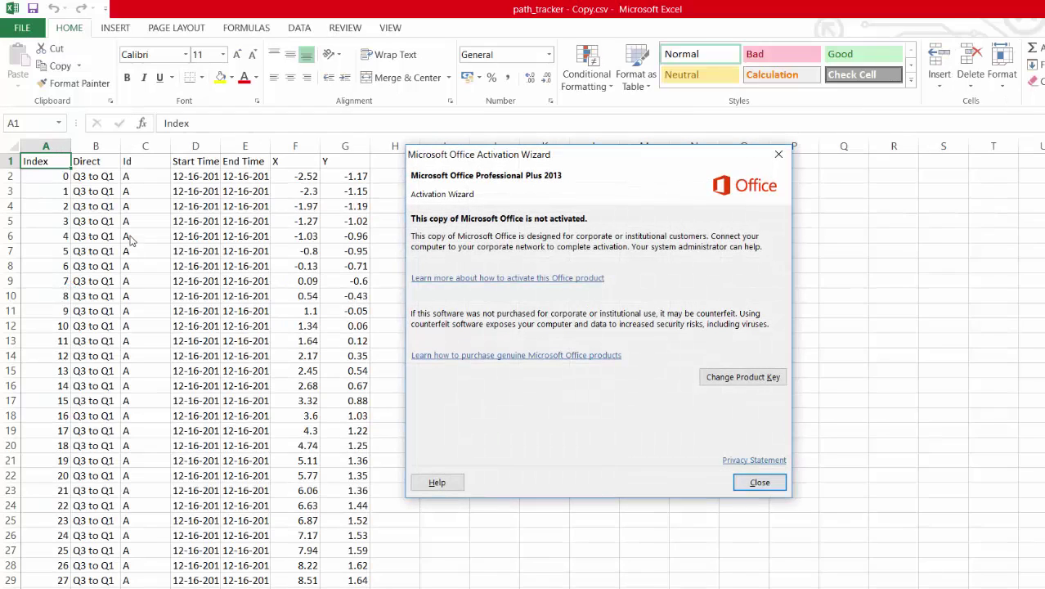
{"action": "left_click", "coordinate": [760, 481]}
{"action": "left_click", "coordinate": [259, 234]}
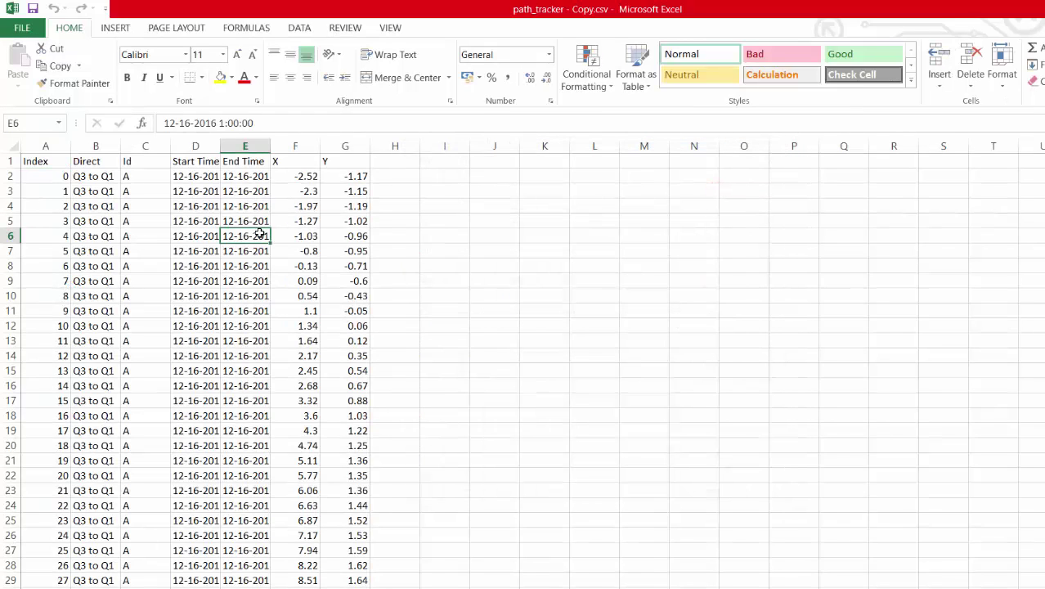
{"action": "key", "text": "ctrl+Home"}
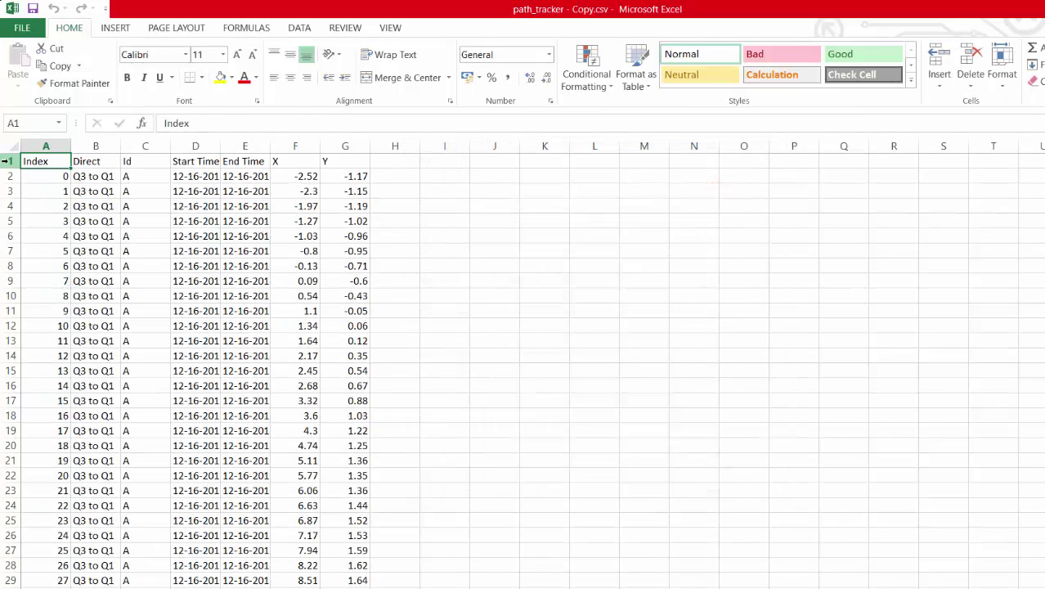
{"action": "left_click", "coordinate": [18, 147]}
{"action": "double_click", "coordinate": [71, 145]}
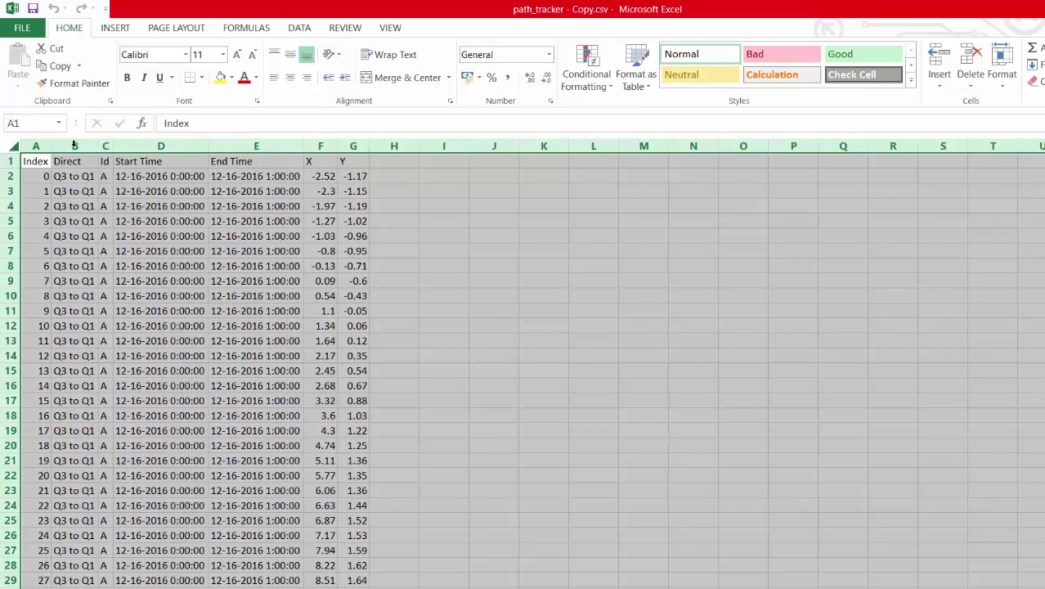
{"action": "left_click", "coordinate": [186, 206]}
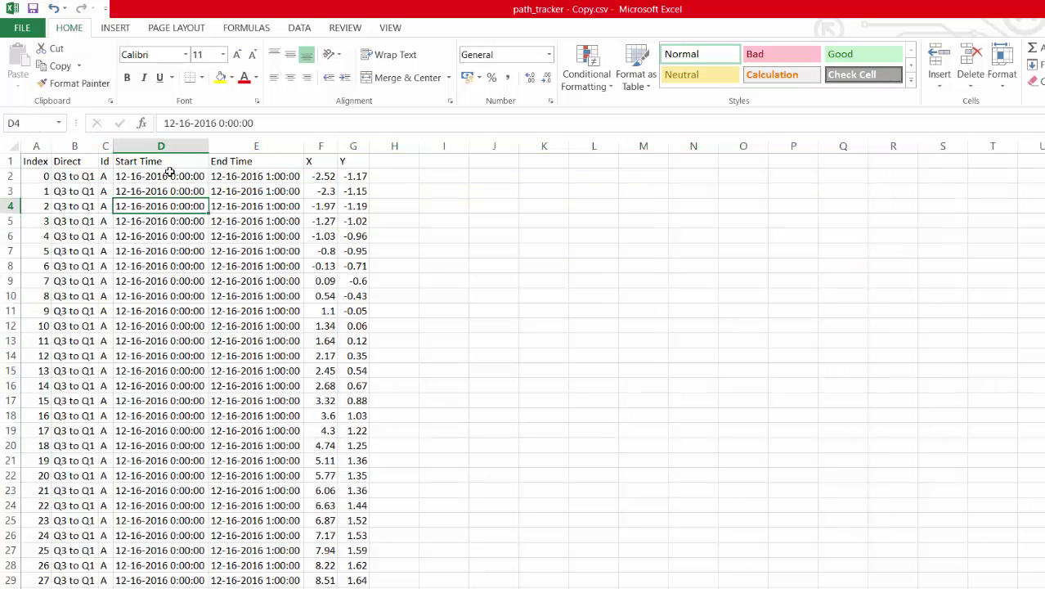
- Examine the Start Time, End Time and Direct values in the first rows of the data
{"action": "left_click", "coordinate": [185, 173]}
{"action": "left_click", "coordinate": [225, 170]}
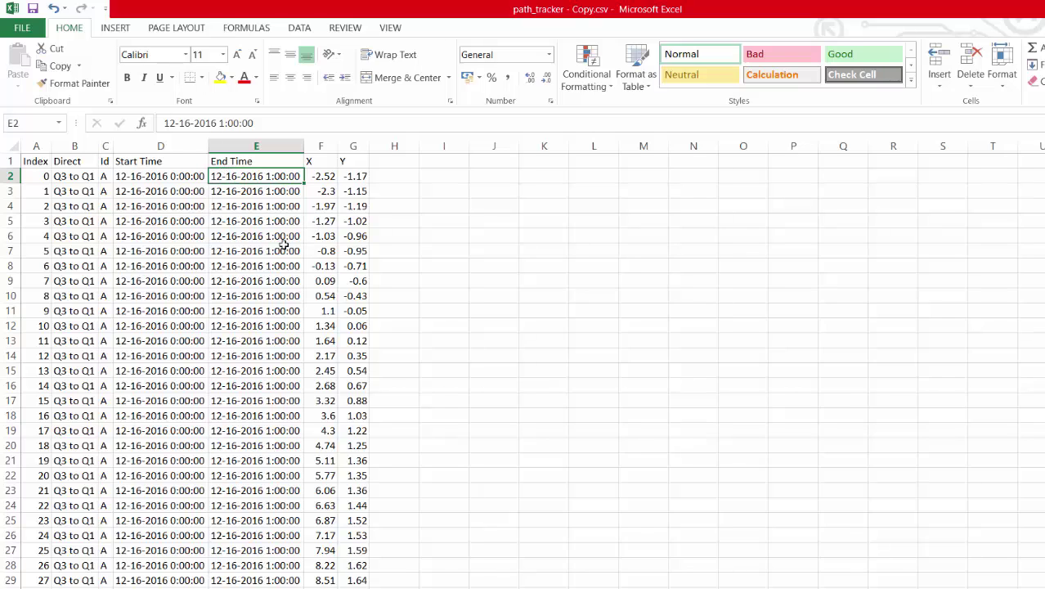
{"action": "left_click", "coordinate": [64, 178]}
{"action": "left_click", "coordinate": [66, 205]}
{"action": "left_click", "coordinate": [73, 251]}
{"action": "left_click", "coordinate": [72, 311]}
{"action": "left_click", "coordinate": [71, 325]}
{"action": "left_click", "coordinate": [67, 444]}
{"action": "left_click", "coordinate": [65, 490]}
{"action": "left_click", "coordinate": [62, 516]}
{"action": "left_click", "coordinate": [140, 501]}
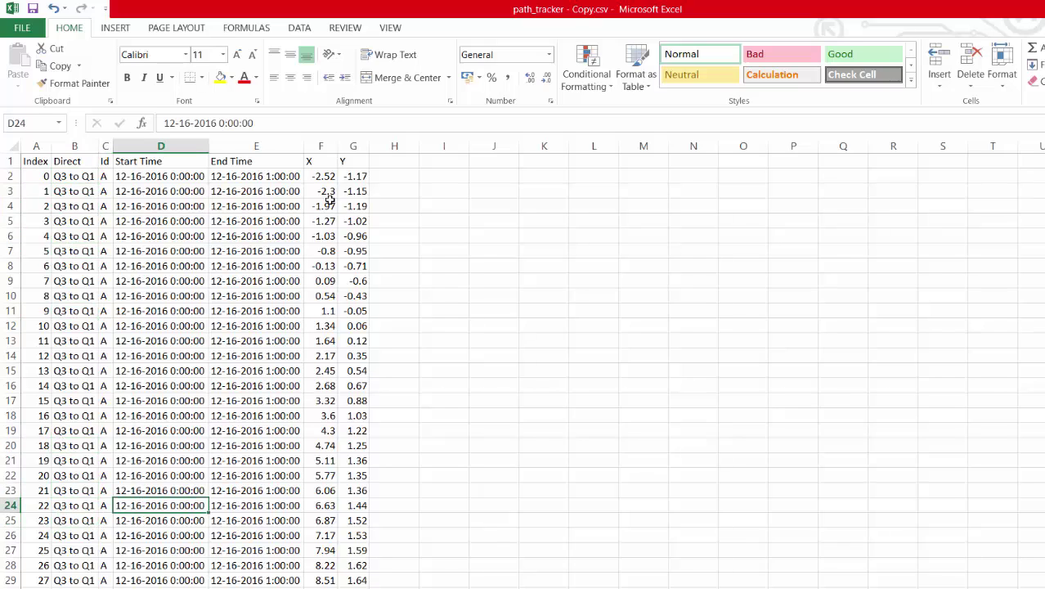
- Examine the X and Y coordinates recorded for each Id, continuing down to the table's last record
{"action": "left_click_drag", "start_coordinate": [324, 177], "coordinate": [348, 527]}
{"action": "left_click", "coordinate": [326, 370]}
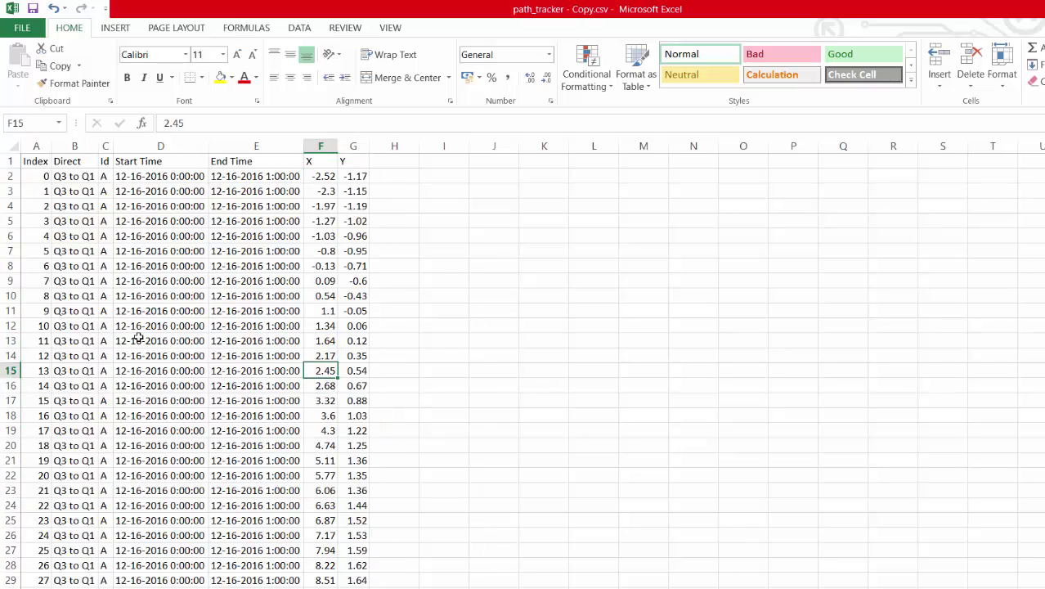
{"action": "left_click", "coordinate": [106, 176]}
{"action": "left_click_drag", "start_coordinate": [107, 176], "coordinate": [105, 582]}
{"action": "left_click", "coordinate": [168, 431]}
{"action": "left_click_drag", "start_coordinate": [327, 176], "coordinate": [344, 566]}
{"action": "scroll", "coordinate": [285, 490], "scroll_direction": "down", "scroll_amount": 10}
{"action": "left_click", "coordinate": [200, 474]}
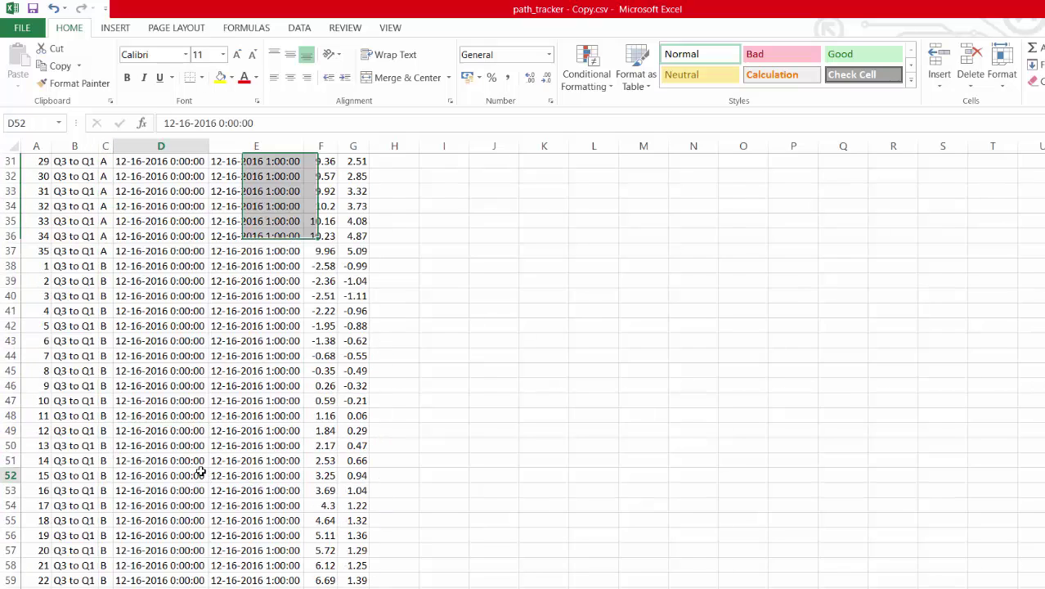
{"action": "key", "text": "Home"}
{"action": "key", "text": "ctrl+Down"}
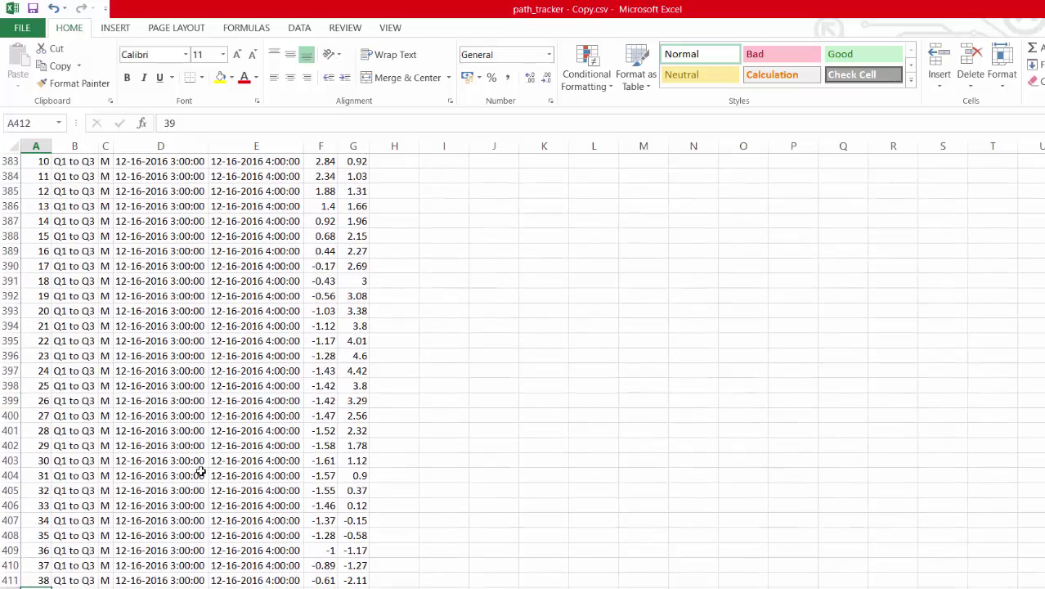
{"action": "key", "text": "Right"}
{"action": "key", "text": "Right"}
{"action": "key", "text": "Right"}
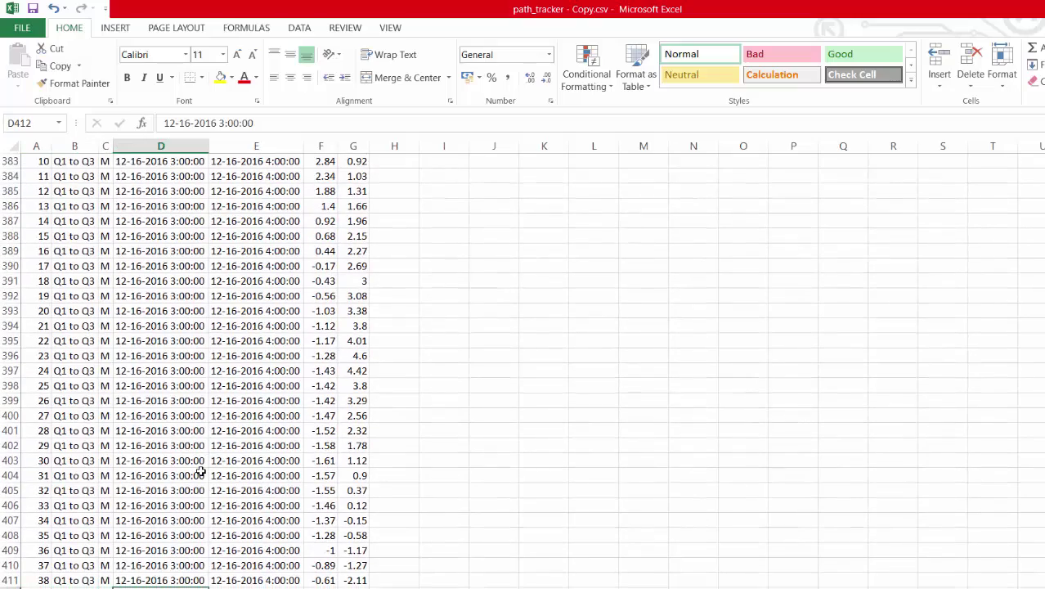
- Return to the Id header in the first row and add filters to the table's header row
{"action": "key", "text": "ctrl+Home"}
{"action": "key", "text": "Right"}
{"action": "key", "text": "Right"}
{"action": "key", "text": "Right"}
{"action": "key", "text": "Left"}
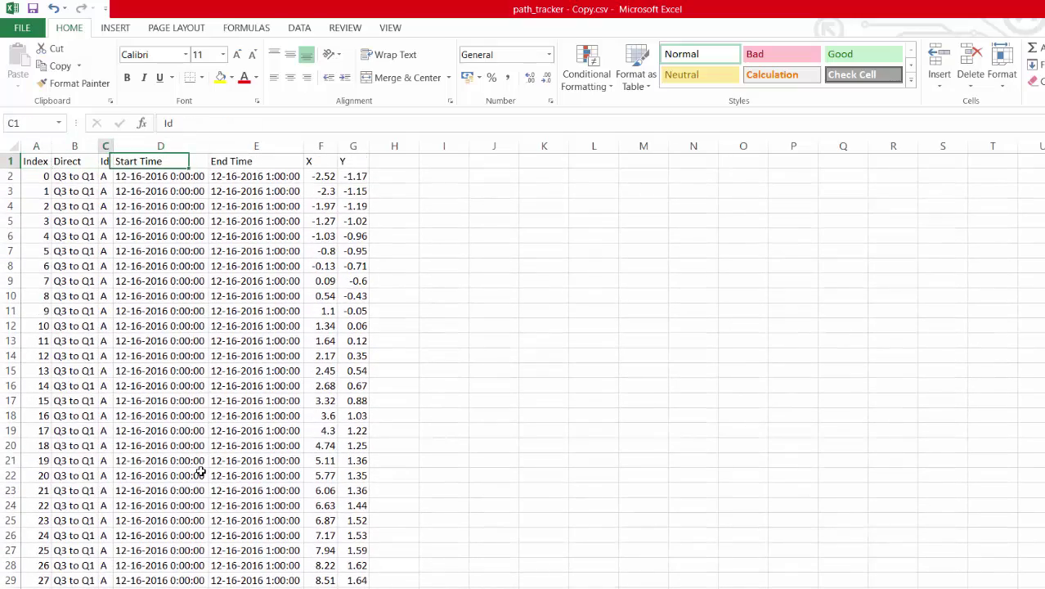
{"action": "key", "text": "ctrl+shift+l"}
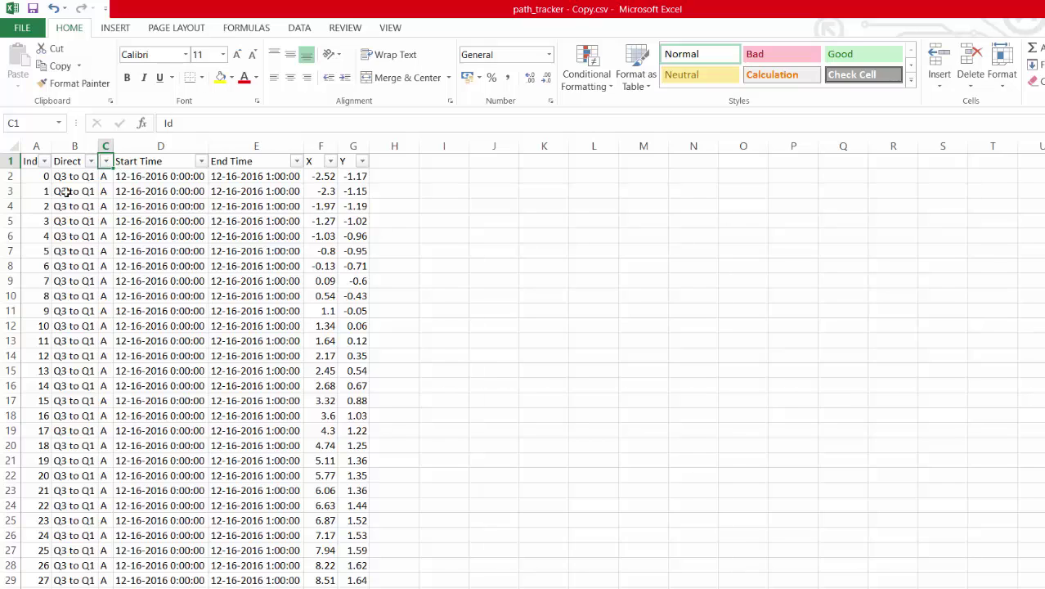
- Review the complete list of values in the Id column's filter and dismiss it without filtering
{"action": "left_click", "coordinate": [106, 161]}
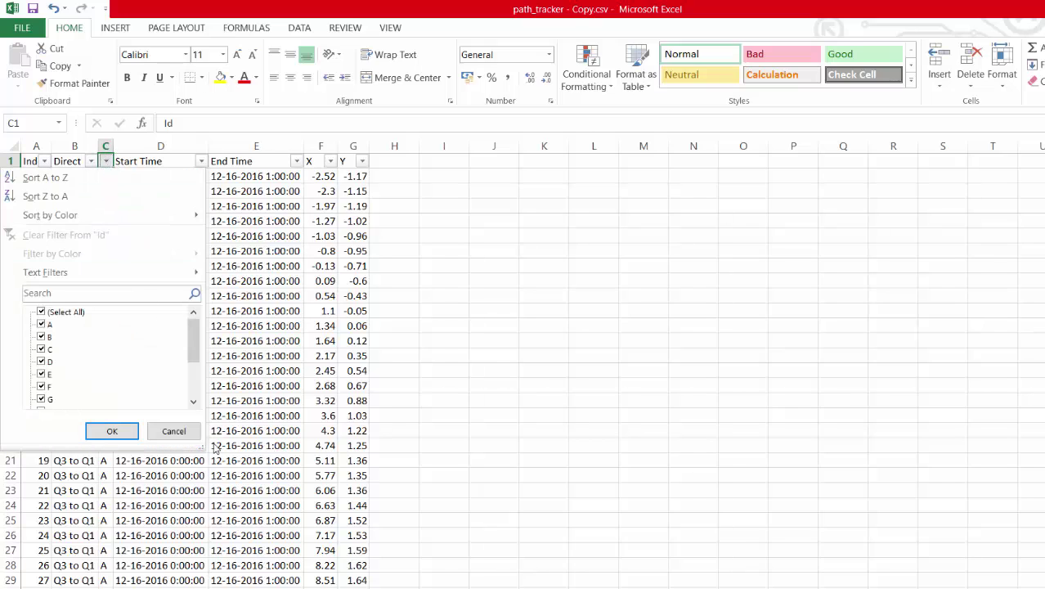
{"action": "left_click_drag", "start_coordinate": [204, 451], "coordinate": [246, 544]}
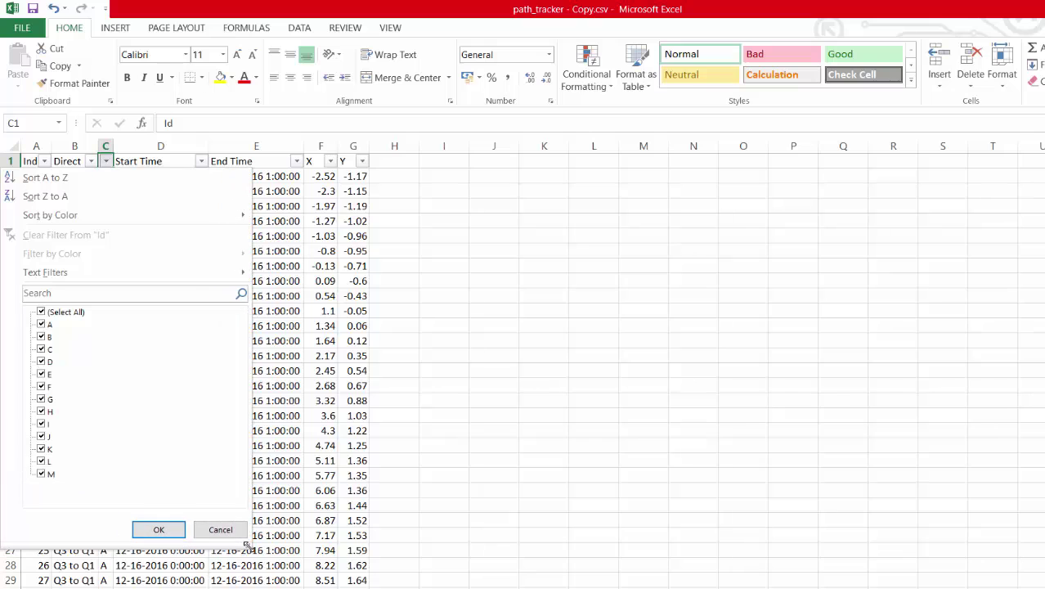
{"action": "left_click", "coordinate": [221, 530]}
{"action": "left_click", "coordinate": [264, 458]}
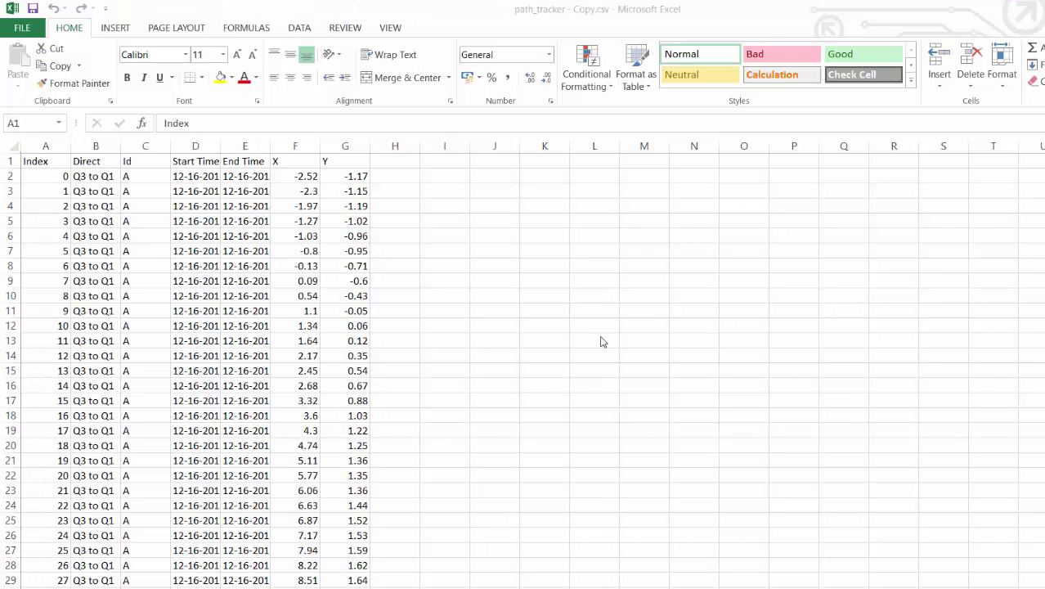
- Switch to the Tableau Book1 workbook and connect it to the text file path_tracker.csv on the desktop
{"action": "key", "text": "alt+Tab"}
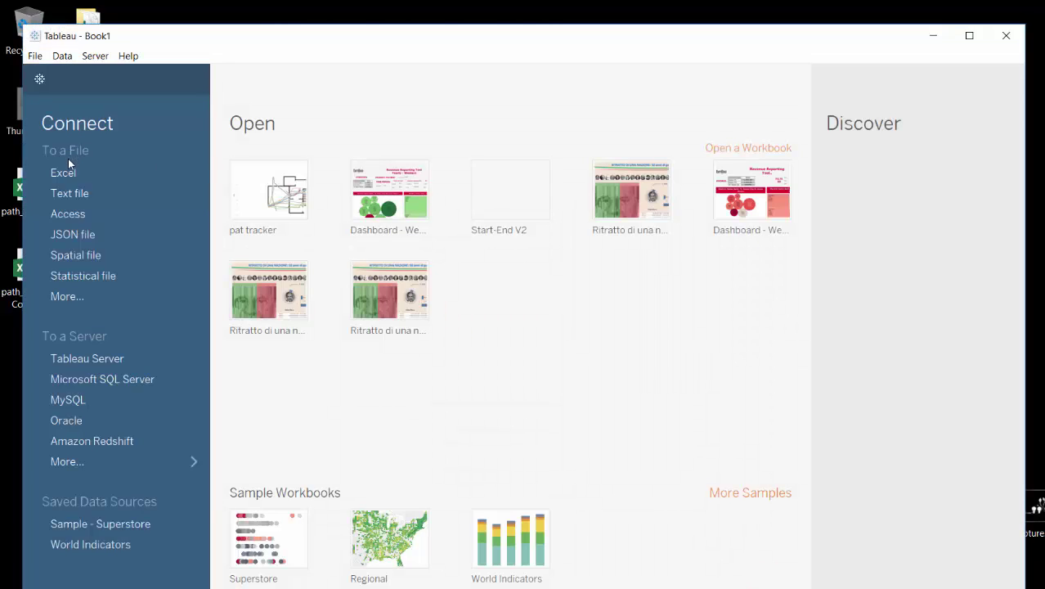
{"action": "left_click", "coordinate": [72, 193]}
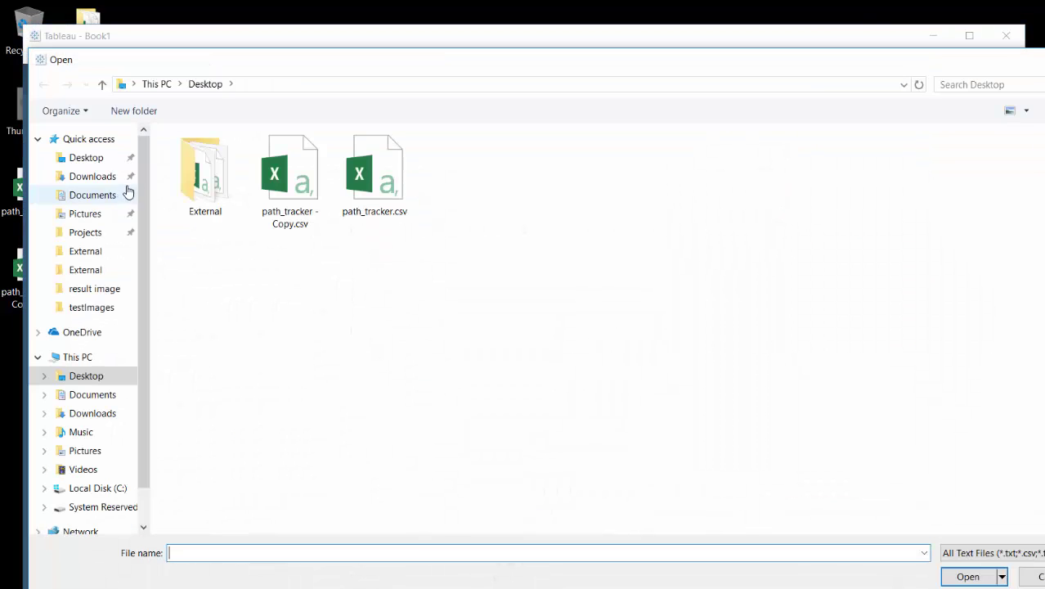
{"action": "left_click", "coordinate": [372, 189]}
{"action": "left_click", "coordinate": [977, 579]}
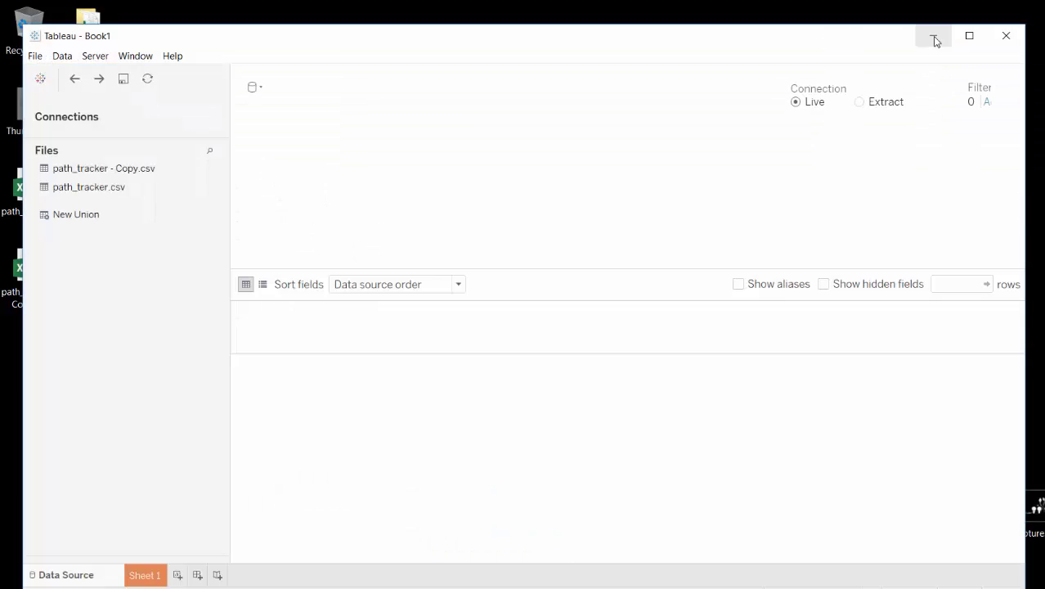
{"action": "left_click", "coordinate": [934, 37]}
{"action": "mouse_move", "coordinate": [596, 585]}
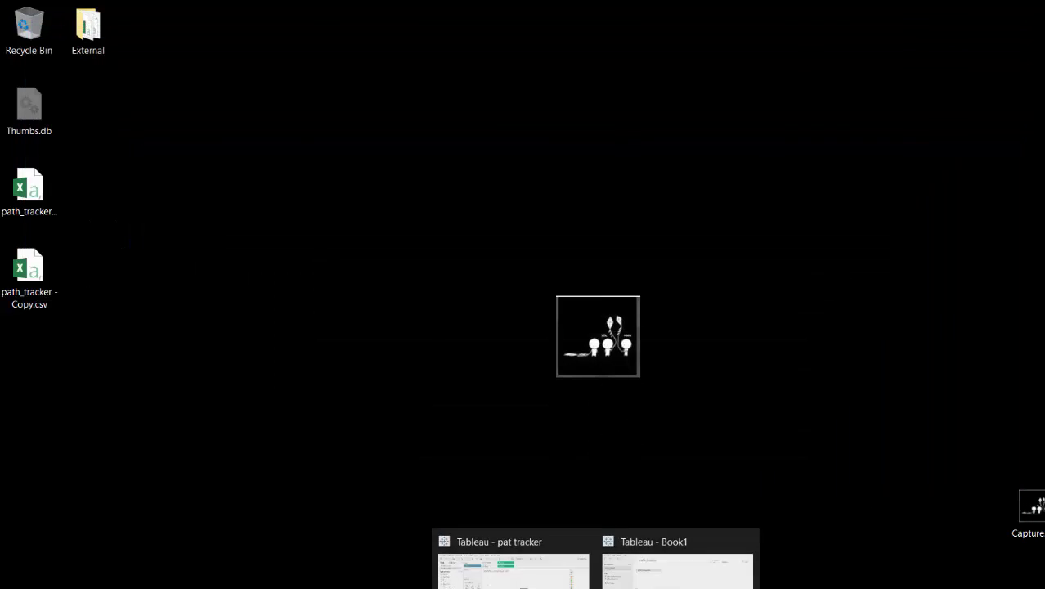
{"action": "left_click", "coordinate": [676, 564]}
- Examine the Index, Direct, Id, time and coordinate values in the path_tracker.csv data preview and return to its first row
{"action": "scroll", "coordinate": [370, 388], "scroll_direction": "down", "scroll_amount": 1}
{"action": "scroll", "coordinate": [291, 384], "scroll_direction": "up", "scroll_amount": 1}
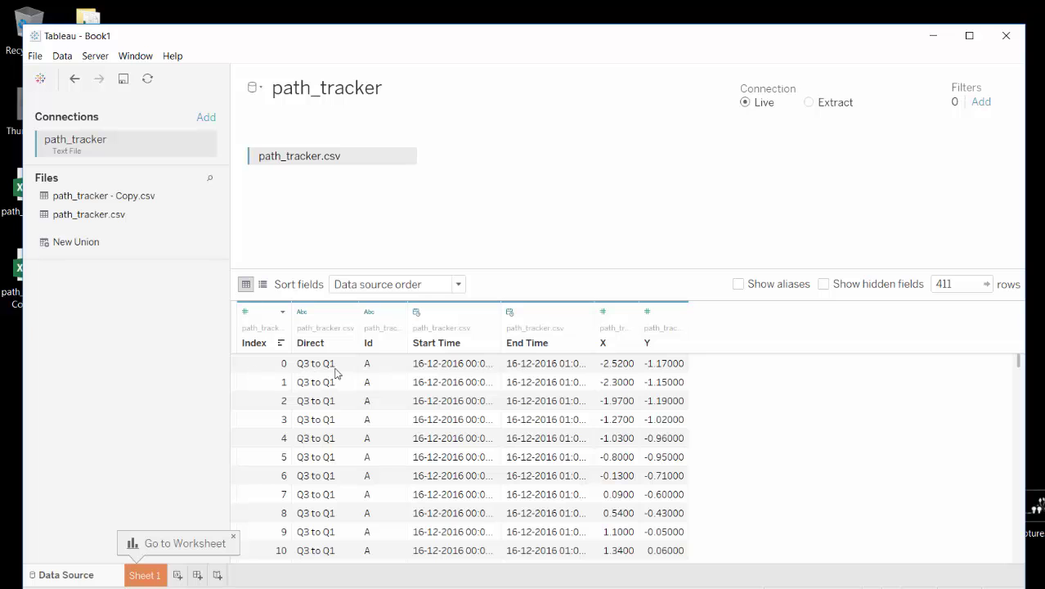
{"action": "scroll", "coordinate": [288, 387], "scroll_direction": "down", "scroll_amount": 8}
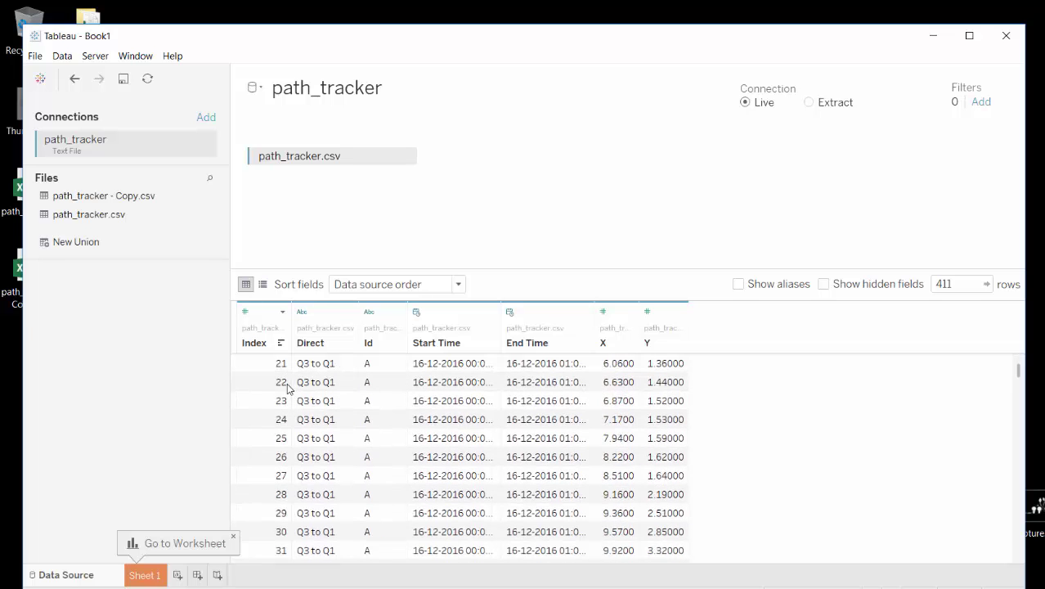
{"action": "scroll", "coordinate": [302, 417], "scroll_direction": "down", "scroll_amount": 11}
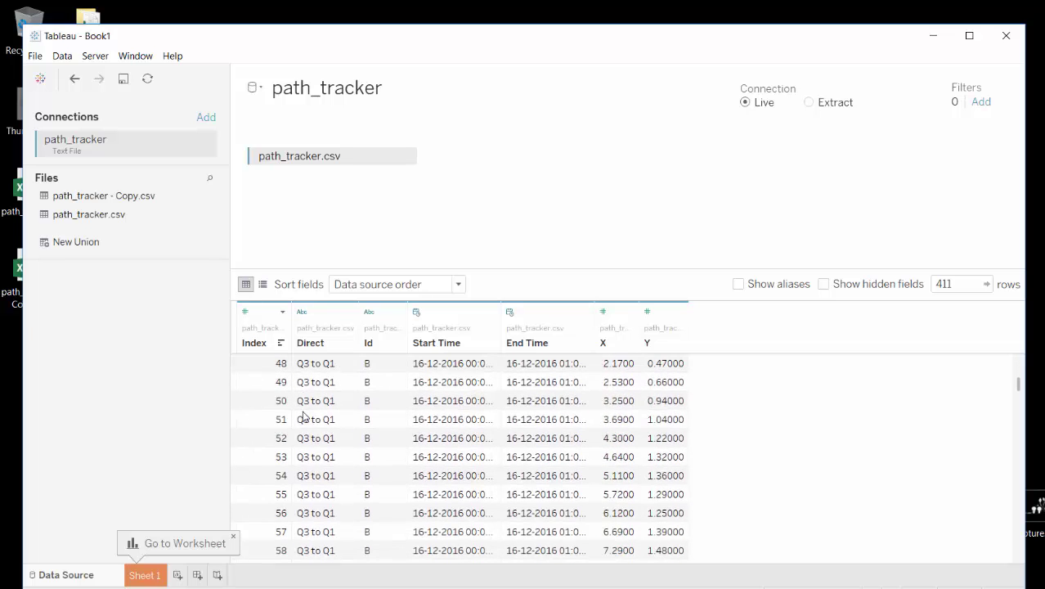
{"action": "scroll", "coordinate": [281, 430], "scroll_direction": "down", "scroll_amount": 4}
{"action": "scroll", "coordinate": [282, 430], "scroll_direction": "up", "scroll_amount": 20}
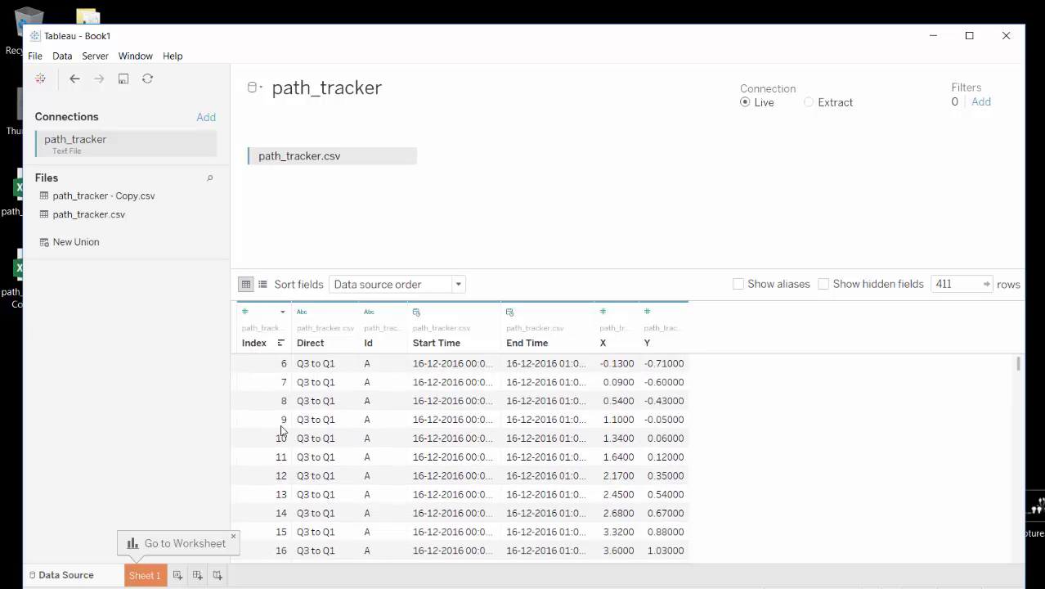
{"action": "scroll", "coordinate": [285, 415], "scroll_direction": "down", "scroll_amount": 20}
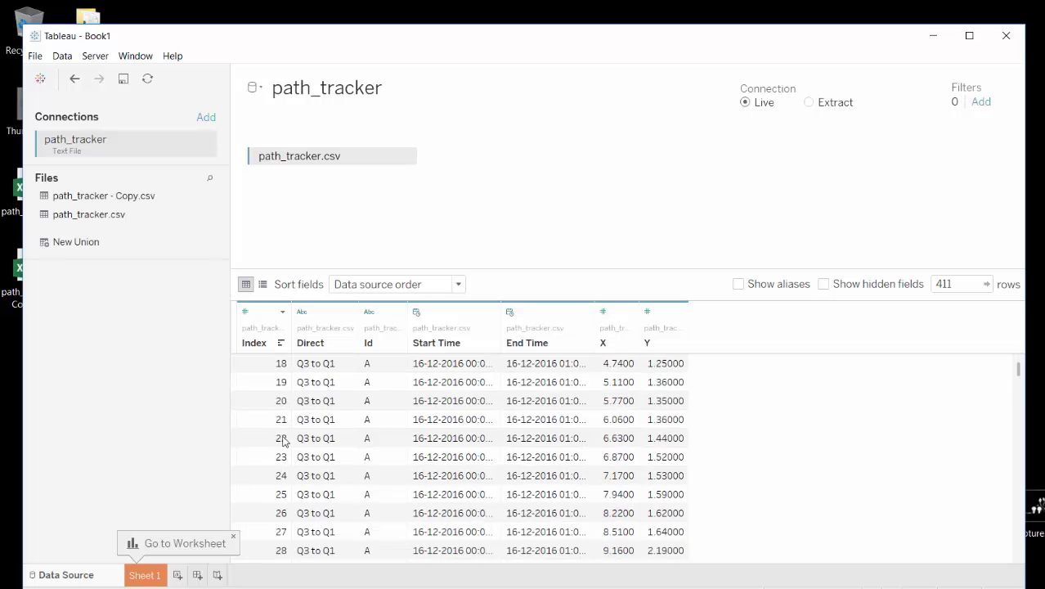
{"action": "scroll", "coordinate": [279, 452], "scroll_direction": "down", "scroll_amount": 20}
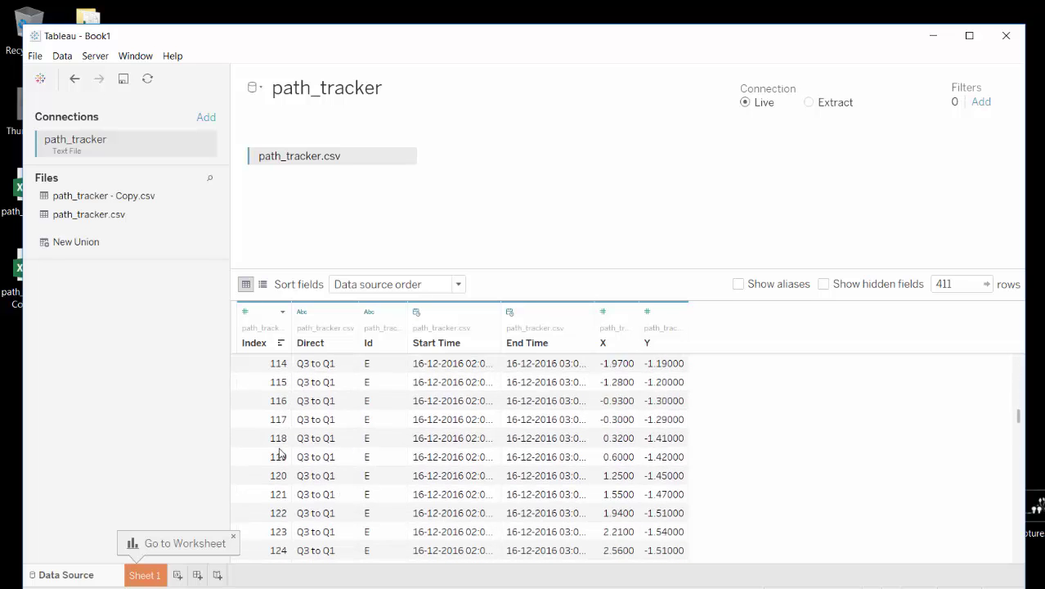
{"action": "scroll", "coordinate": [279, 452], "scroll_direction": "down", "scroll_amount": 12}
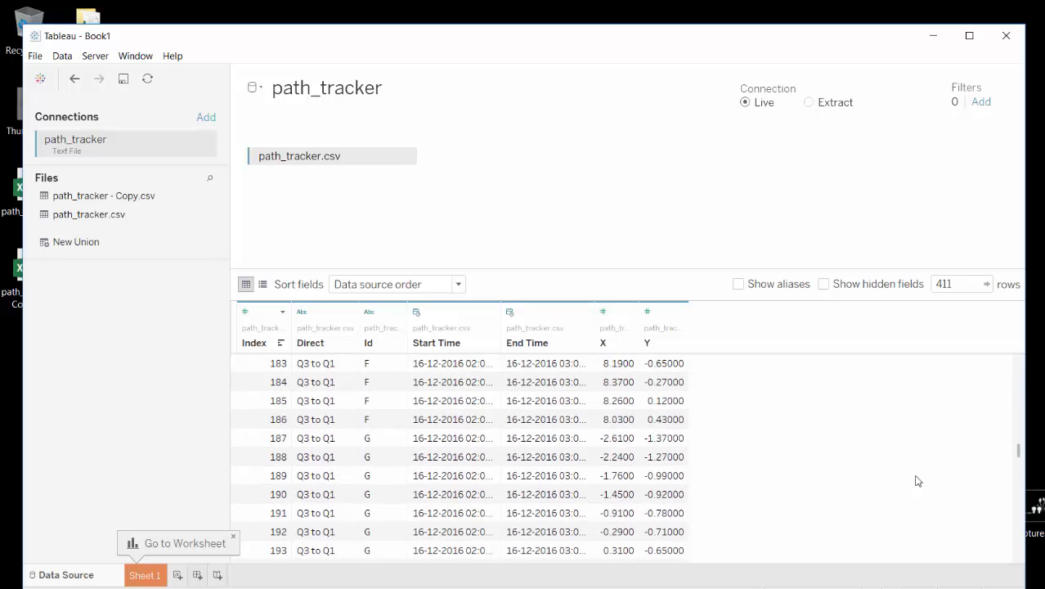
{"action": "left_click_drag", "start_coordinate": [1020, 455], "coordinate": [1005, 354]}
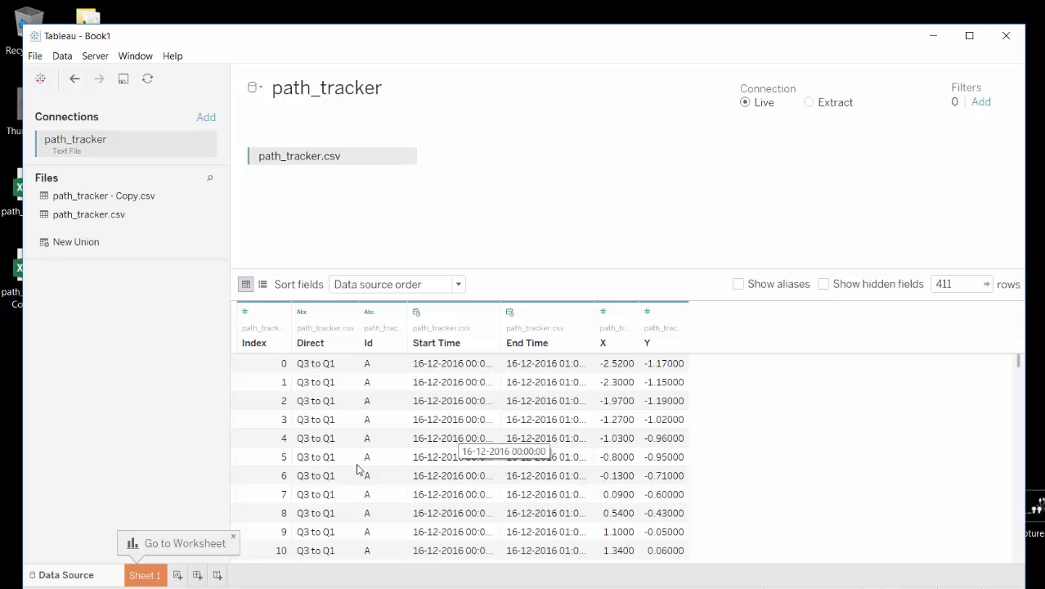
- Open Sheet 1 and convert the Index measure to a dimension
{"action": "left_click", "coordinate": [149, 574]}
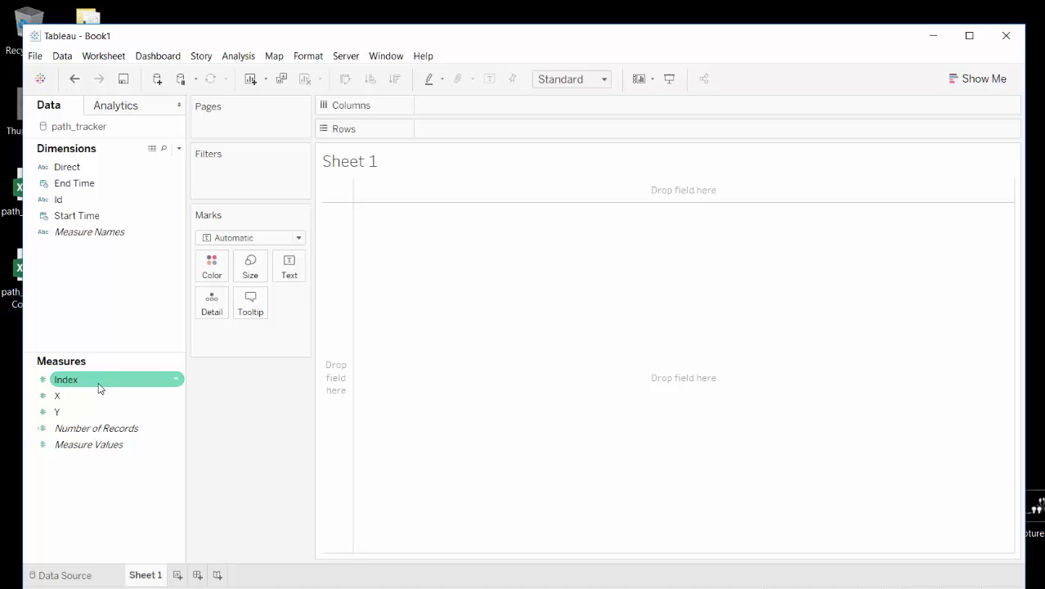
{"action": "left_click", "coordinate": [177, 380]}
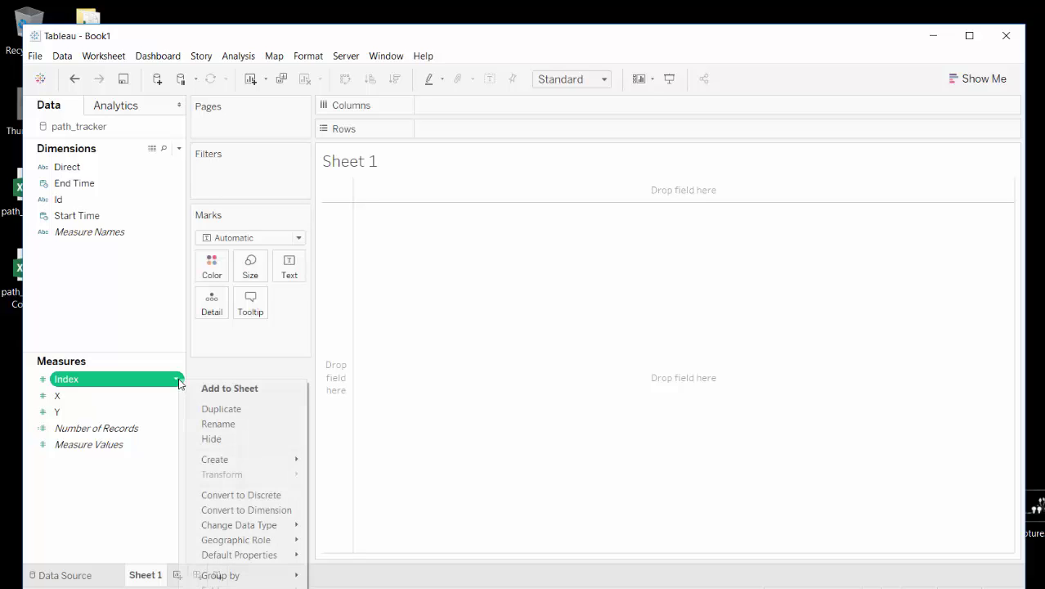
{"action": "left_click", "coordinate": [271, 509]}
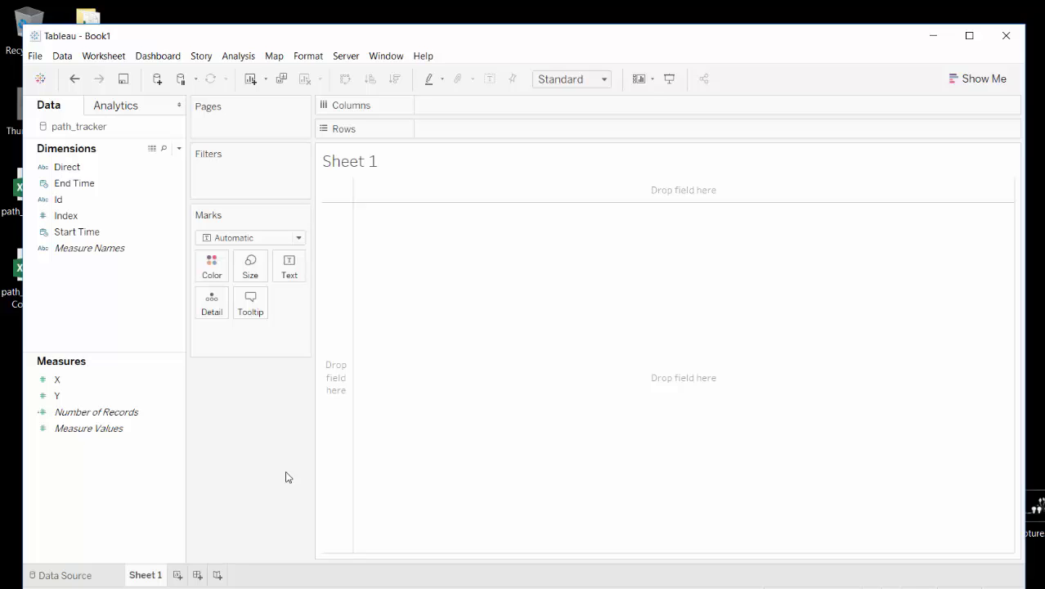
- Plot the X and Y measures on Sheet 1, with SUM(X) on Rows and SUM(Y) on Columns
{"action": "left_click", "coordinate": [106, 381]}
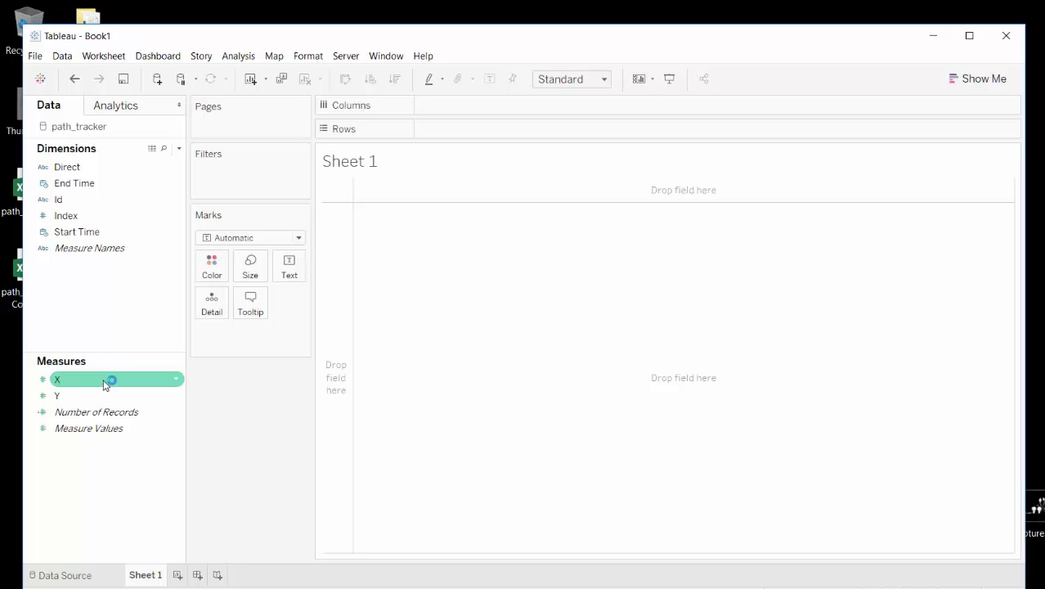
{"action": "double_click", "coordinate": [95, 396]}
{"action": "left_click", "coordinate": [105, 216]}
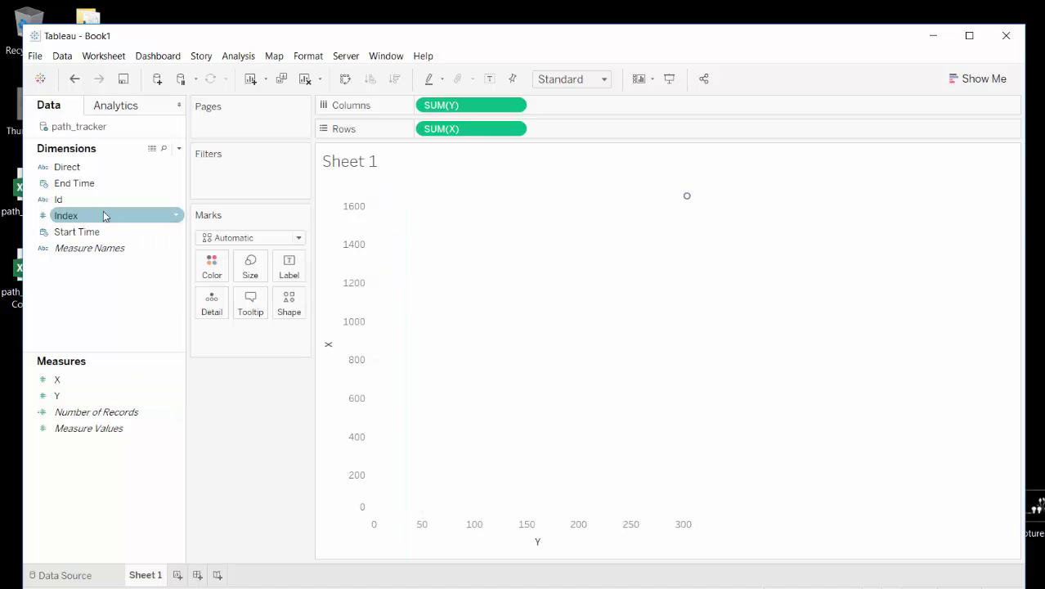
- Try colouring the marks by Id and remove Id from the marks again
{"action": "left_click", "coordinate": [81, 201]}
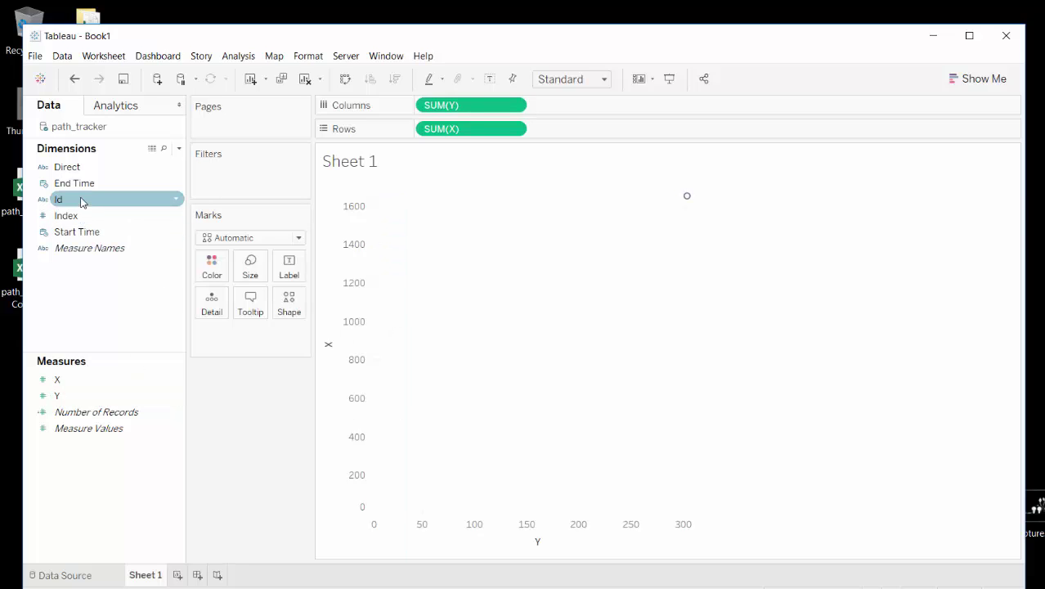
{"action": "double_click", "coordinate": [82, 202]}
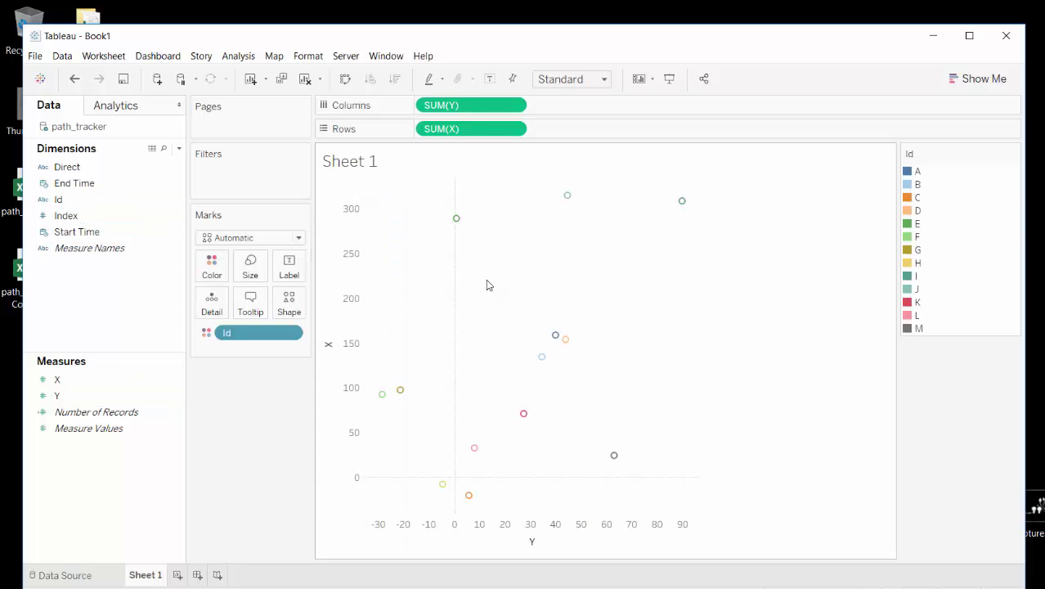
{"action": "left_click", "coordinate": [92, 218]}
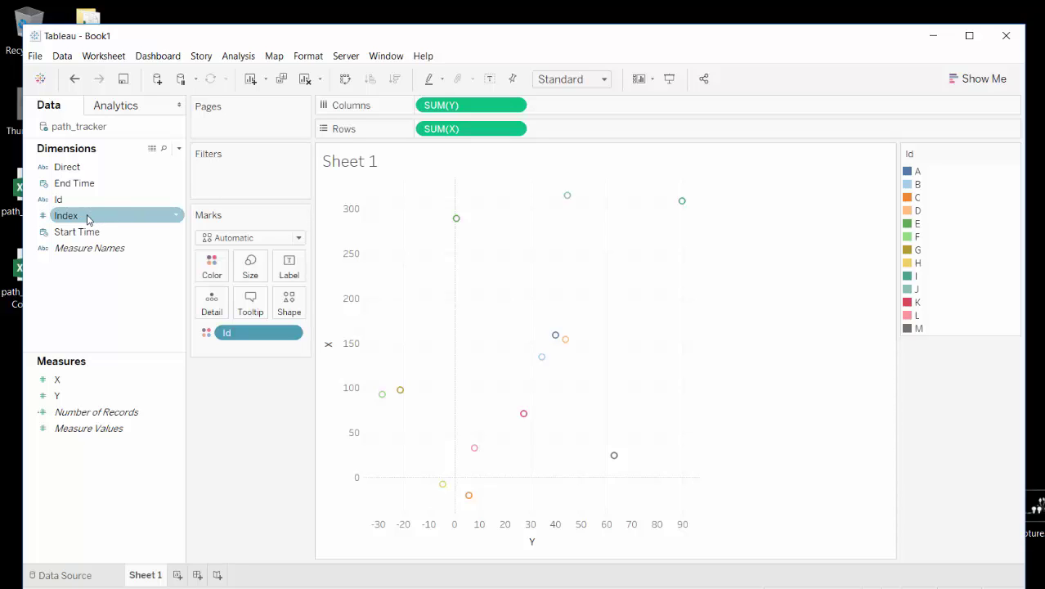
{"action": "left_click_drag", "start_coordinate": [257, 335], "coordinate": [77, 199]}
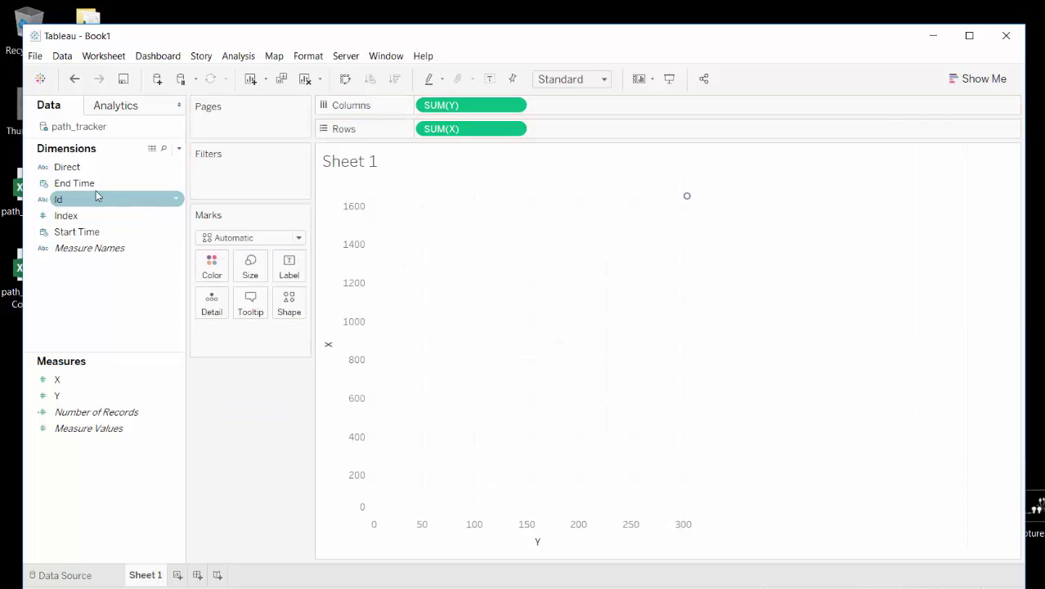
- Add Index as mark detail and swap the axes so X is on Columns and Y on Rows
{"action": "double_click", "coordinate": [58, 218]}
{"action": "mouse_move", "coordinate": [569, 432]}
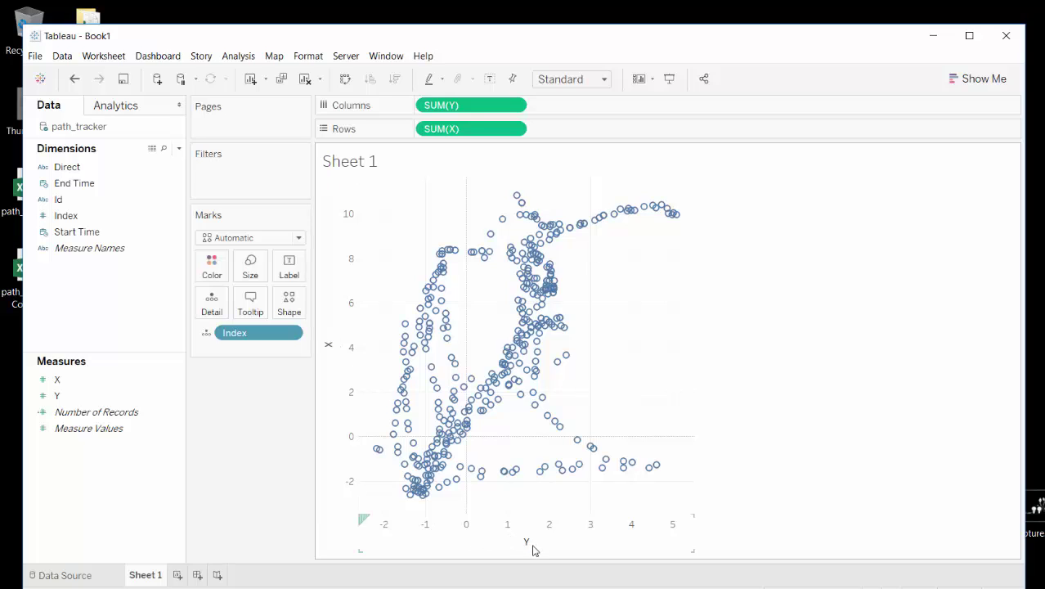
{"action": "left_click", "coordinate": [345, 79]}
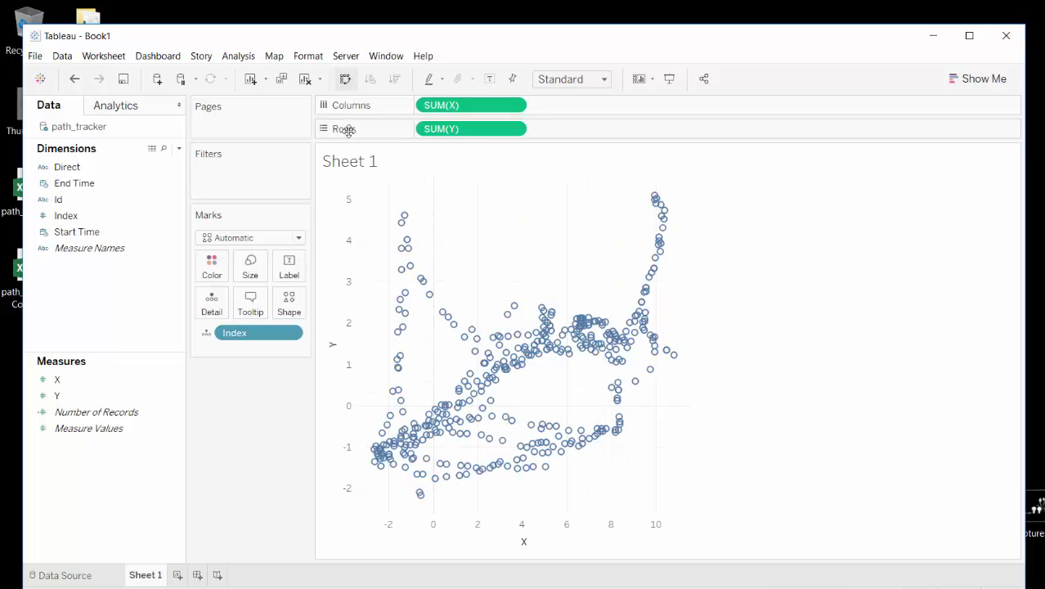
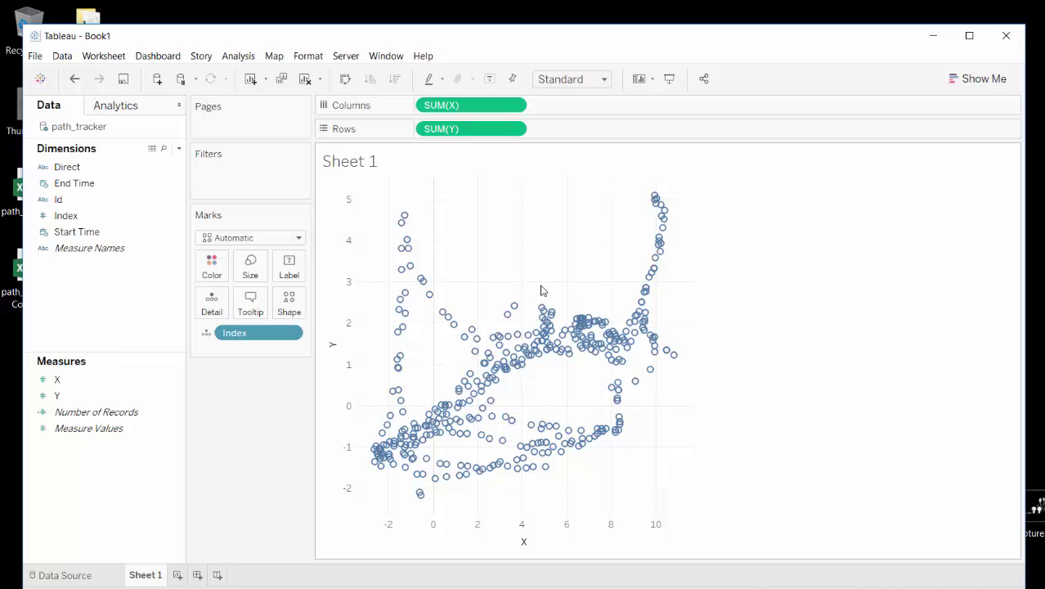
- Try loading 362px-HouseFlrPlan.svg.png from Downloads as a background image for path_tracker, and cancel the background image setup
{"action": "left_click", "coordinate": [274, 56]}
{"action": "mouse_move", "coordinate": [336, 94]}
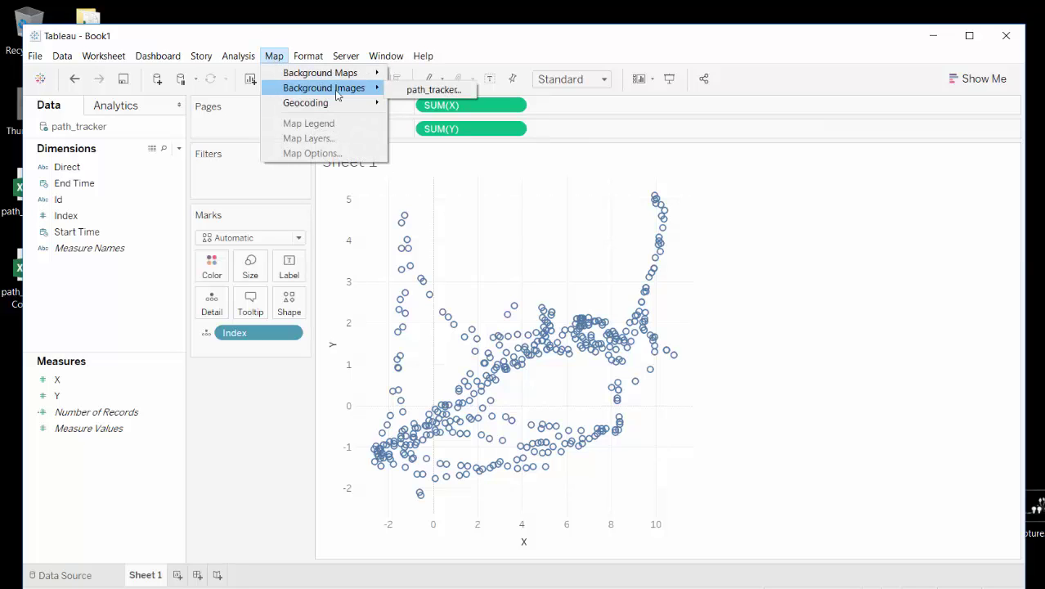
{"action": "left_click", "coordinate": [435, 90]}
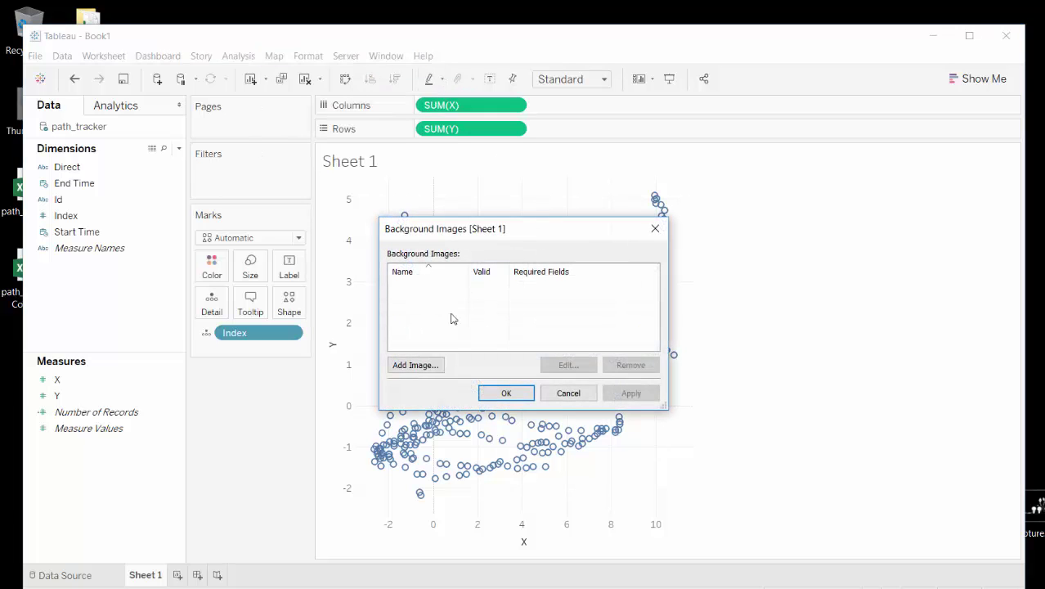
{"action": "left_click", "coordinate": [415, 365]}
{"action": "left_click", "coordinate": [626, 237]}
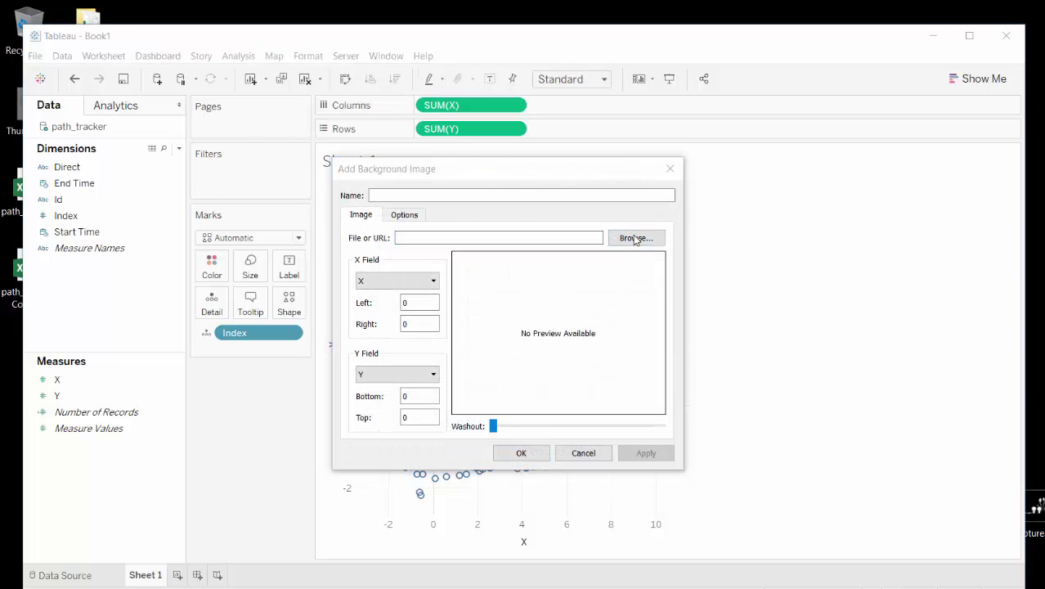
{"action": "left_click", "coordinate": [360, 249]}
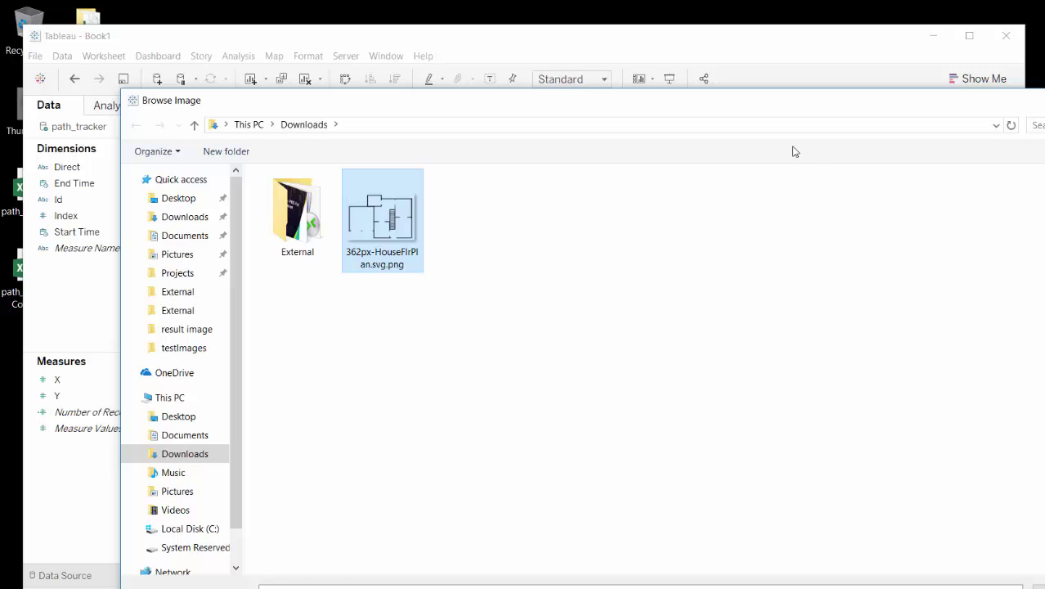
{"action": "left_click_drag", "start_coordinate": [786, 103], "coordinate": [691, 80]}
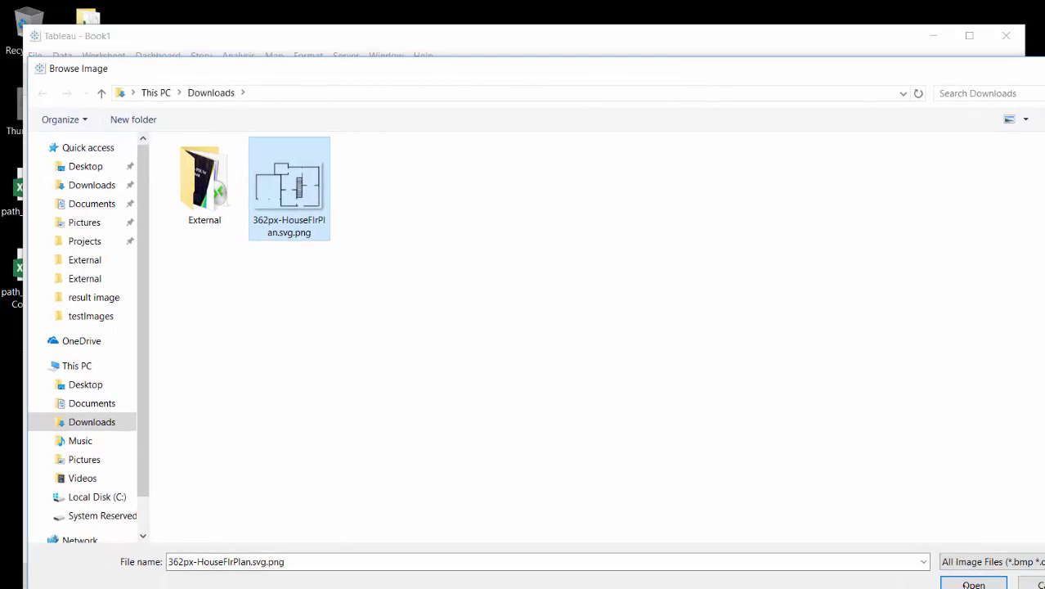
{"action": "left_click", "coordinate": [973, 584]}
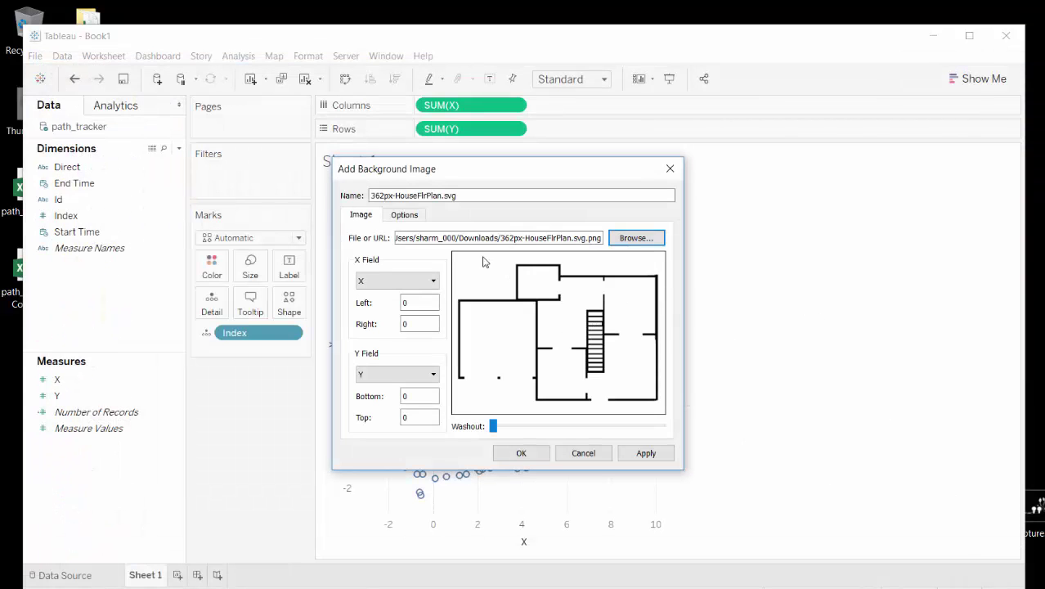
{"action": "left_click_drag", "start_coordinate": [478, 170], "coordinate": [844, 172]}
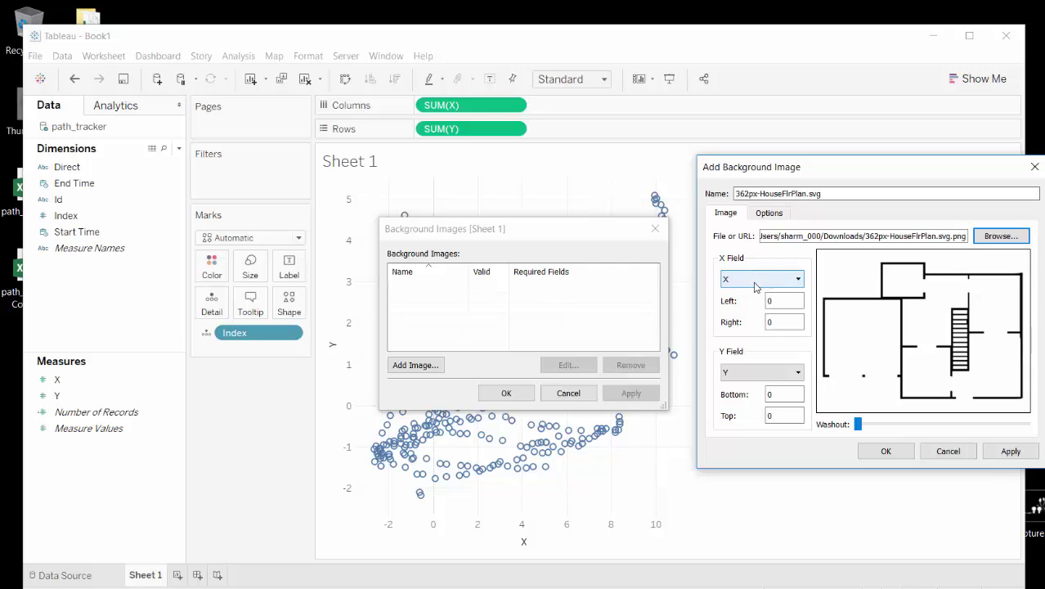
{"action": "left_click", "coordinate": [947, 450]}
{"action": "left_click", "coordinate": [569, 393]}
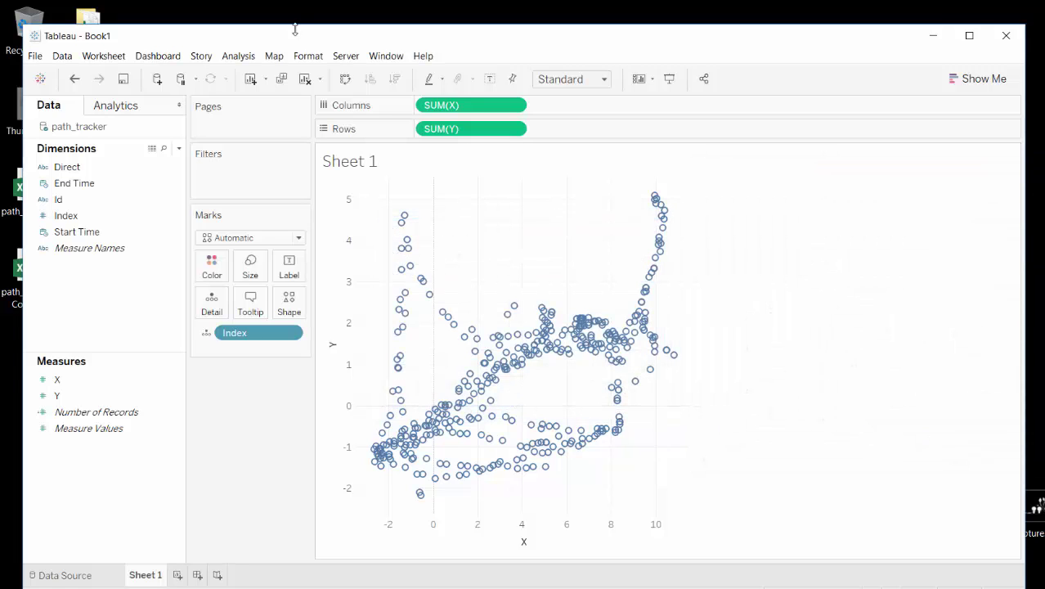
{"action": "left_click", "coordinate": [344, 79]}
{"action": "mouse_move", "coordinate": [559, 305]}
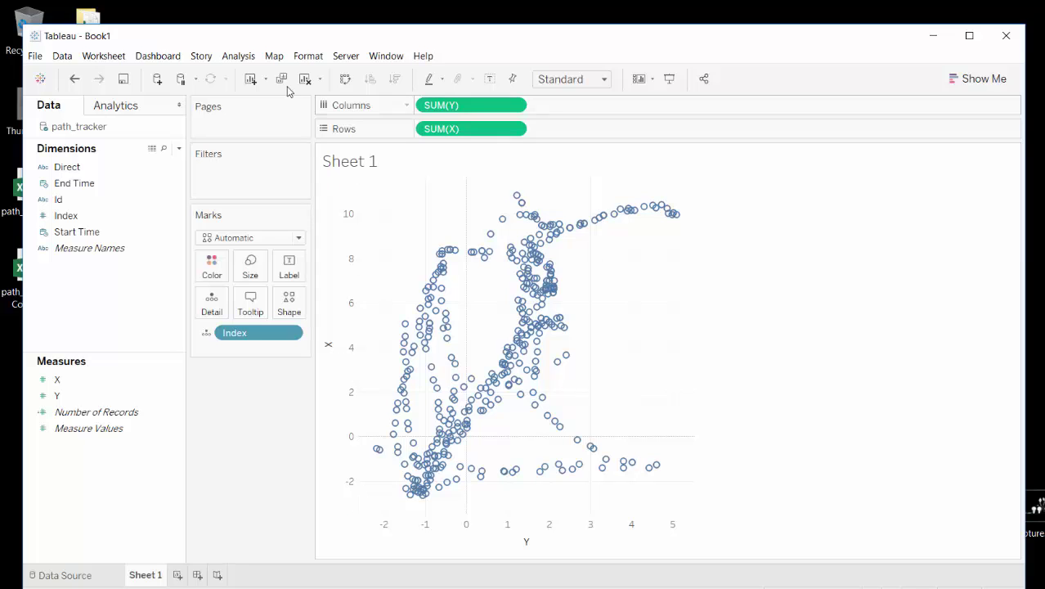
{"action": "left_click", "coordinate": [274, 56]}
{"action": "mouse_move", "coordinate": [352, 88]}
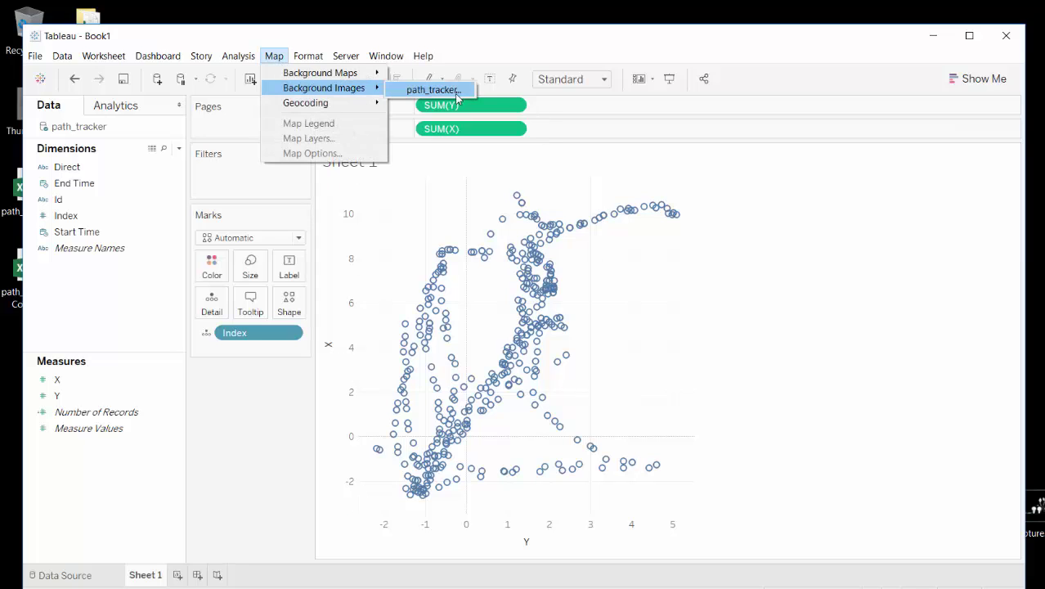
{"action": "left_click", "coordinate": [433, 87]}
{"action": "left_click", "coordinate": [414, 364]}
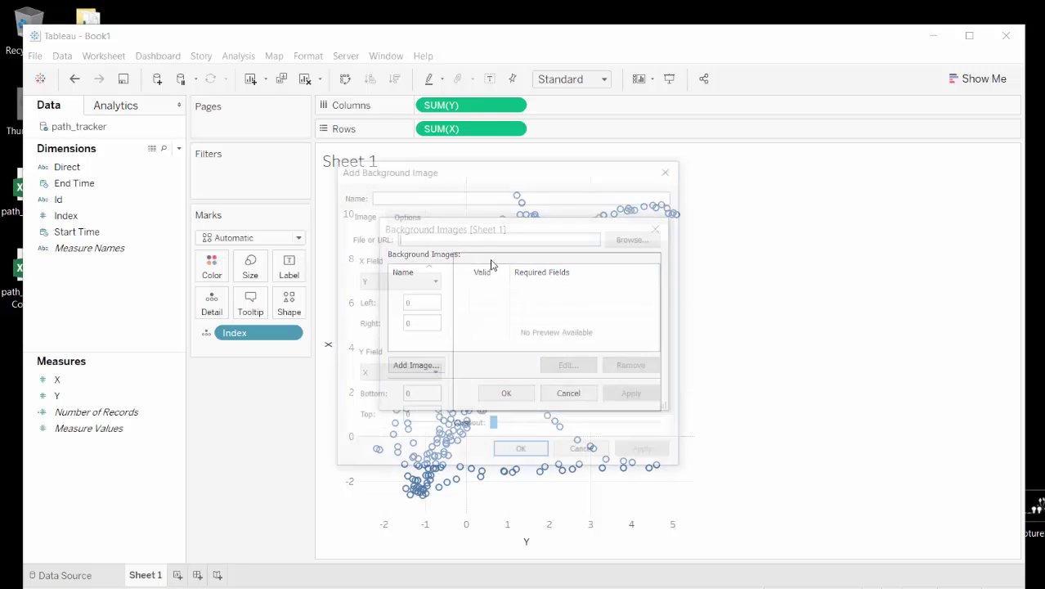
{"action": "left_click", "coordinate": [635, 237]}
{"action": "left_click", "coordinate": [299, 204]}
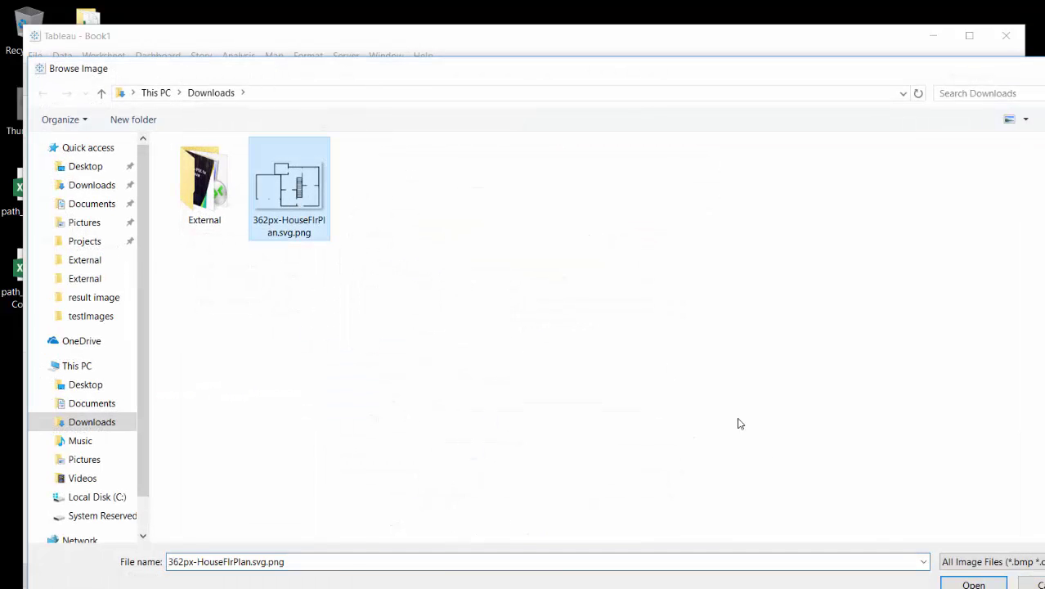
{"action": "left_click", "coordinate": [971, 583]}
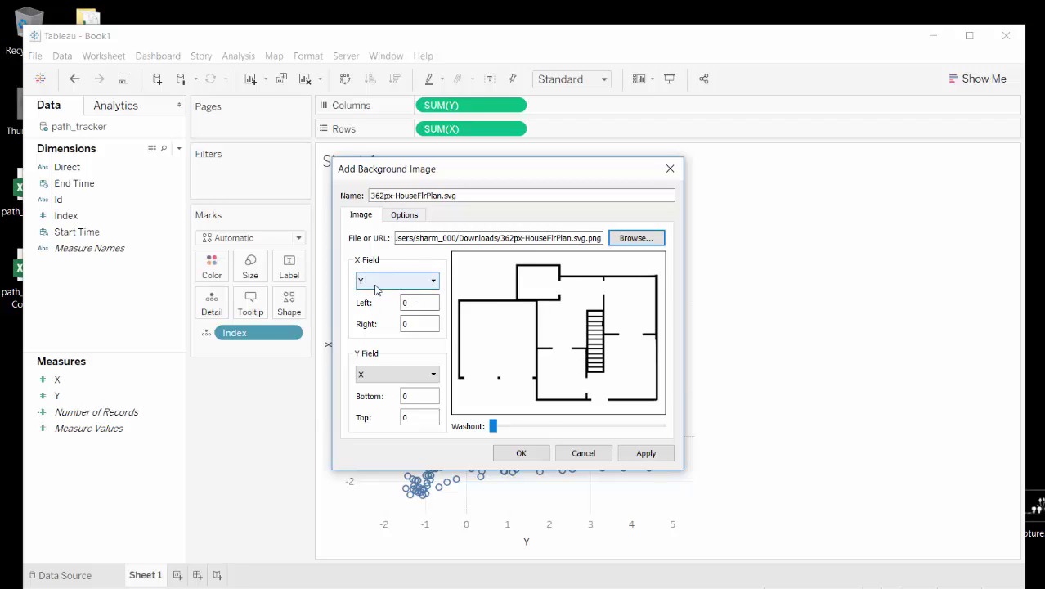
{"action": "left_click", "coordinate": [602, 458]}
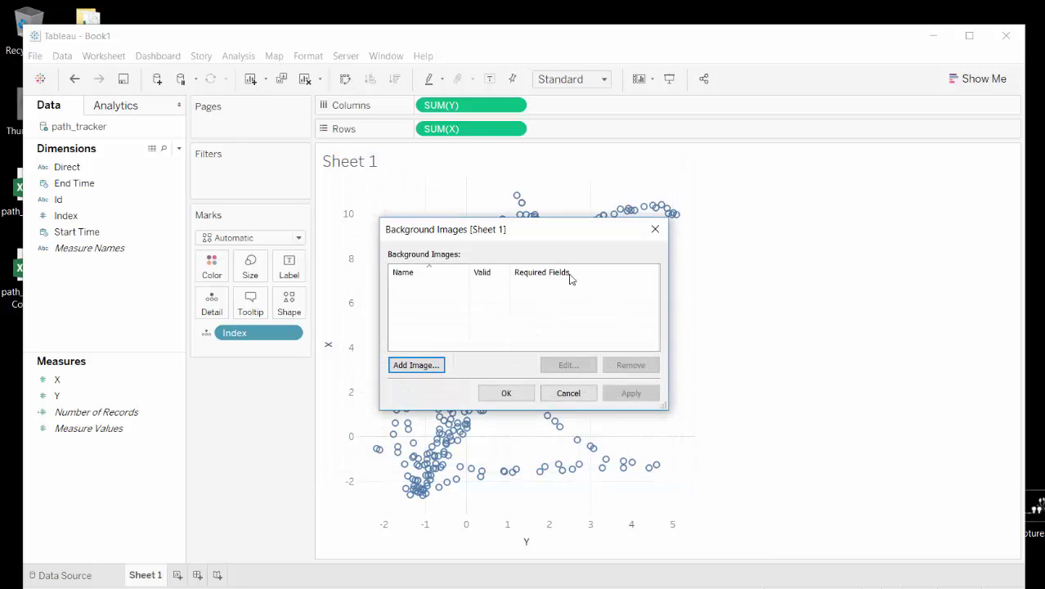
{"action": "left_click", "coordinate": [568, 392]}
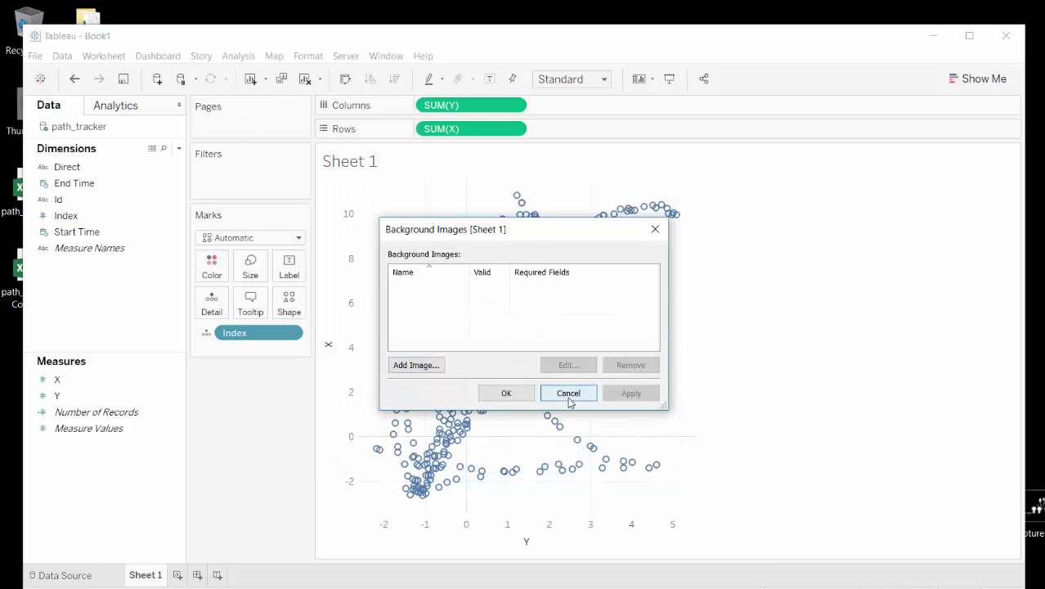
{"action": "left_click", "coordinate": [345, 79]}
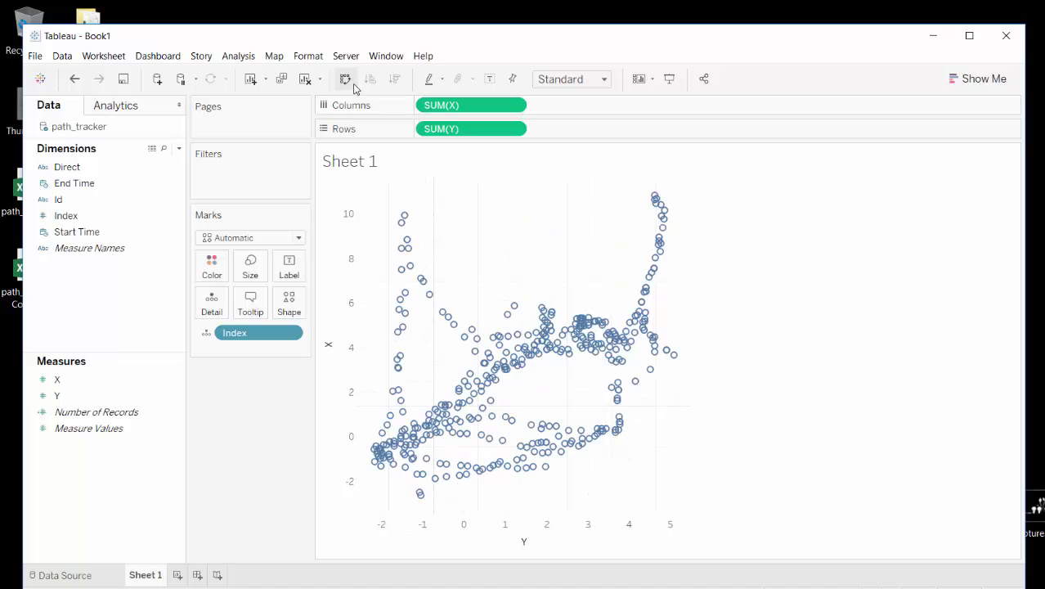
- Load 362px-HouseFlrPlan.svg.png from Downloads as a new background image for path_tracker
{"action": "left_click", "coordinate": [274, 56]}
{"action": "mouse_move", "coordinate": [355, 87]}
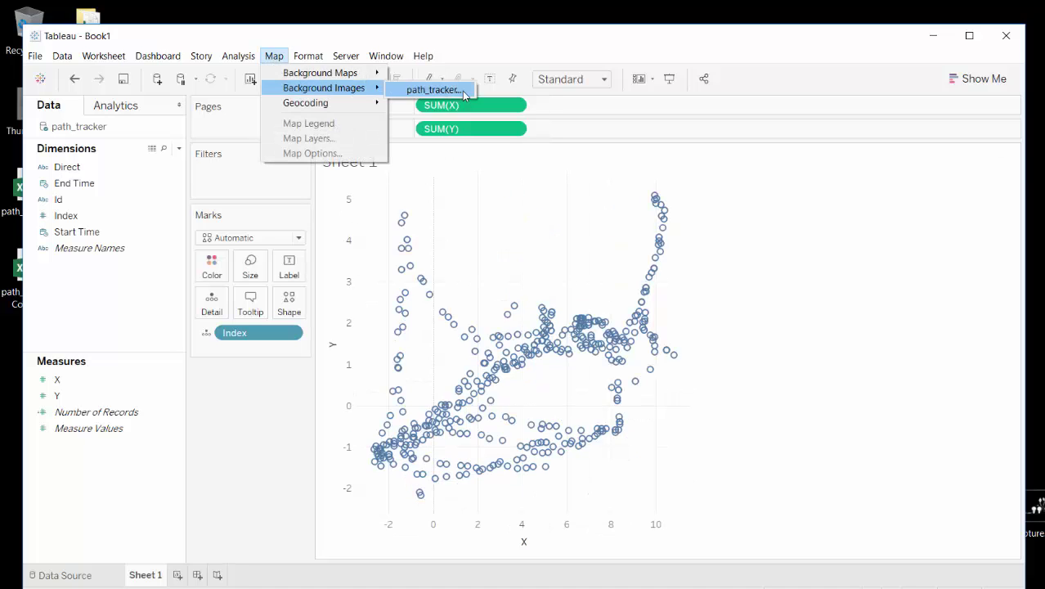
{"action": "left_click", "coordinate": [434, 89]}
{"action": "left_click", "coordinate": [422, 370]}
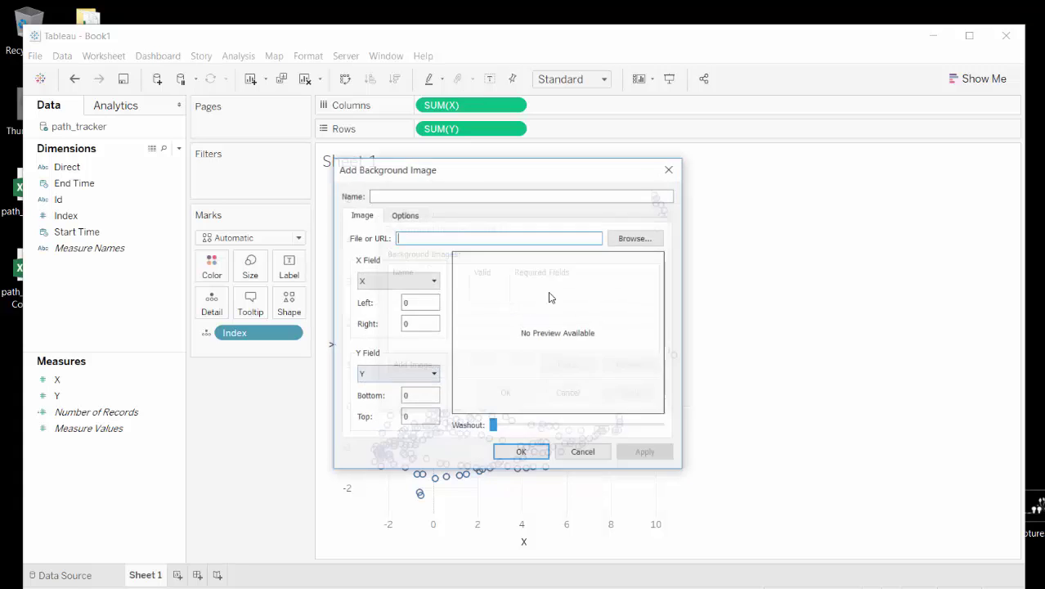
{"action": "left_click", "coordinate": [636, 237]}
{"action": "left_click", "coordinate": [294, 205]}
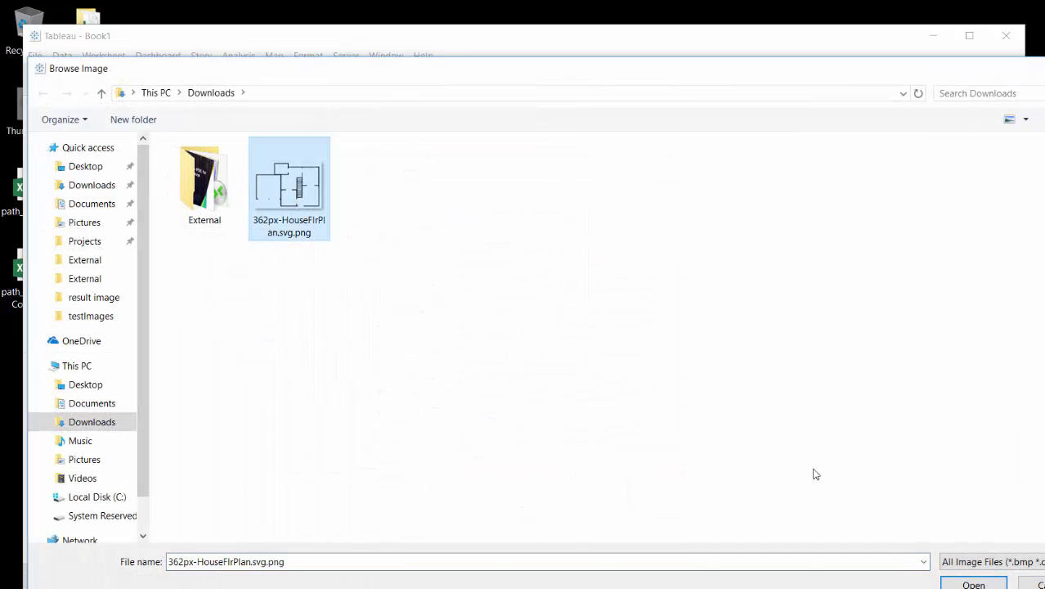
{"action": "left_click", "coordinate": [953, 584]}
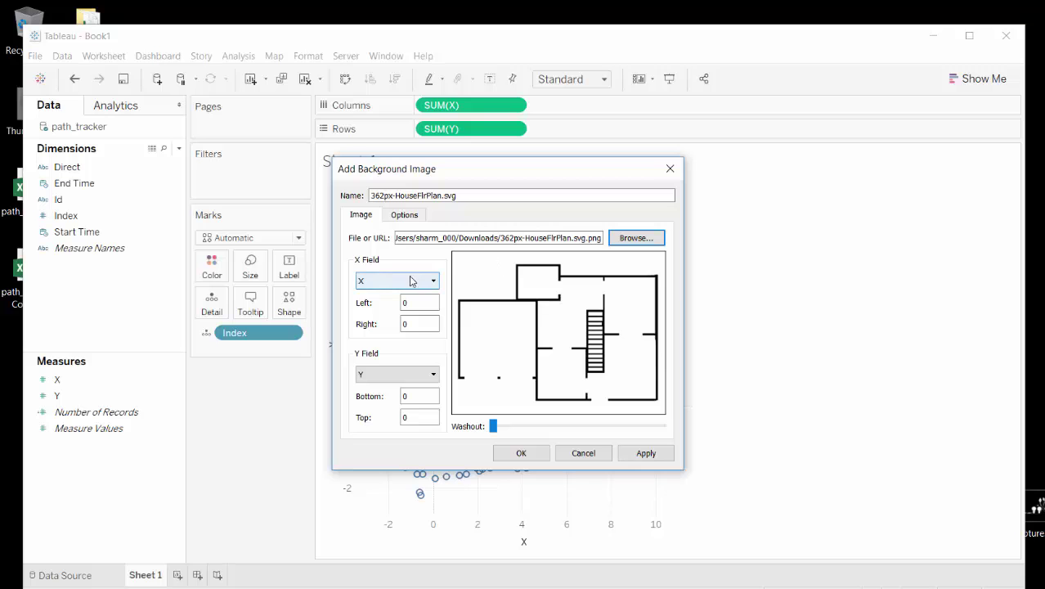
- Position the floor plan with X from -3 (left) to 10 (right) and Y from -3 (bottom) to 5 (top), and confirm the background image
{"action": "left_click", "coordinate": [426, 302]}
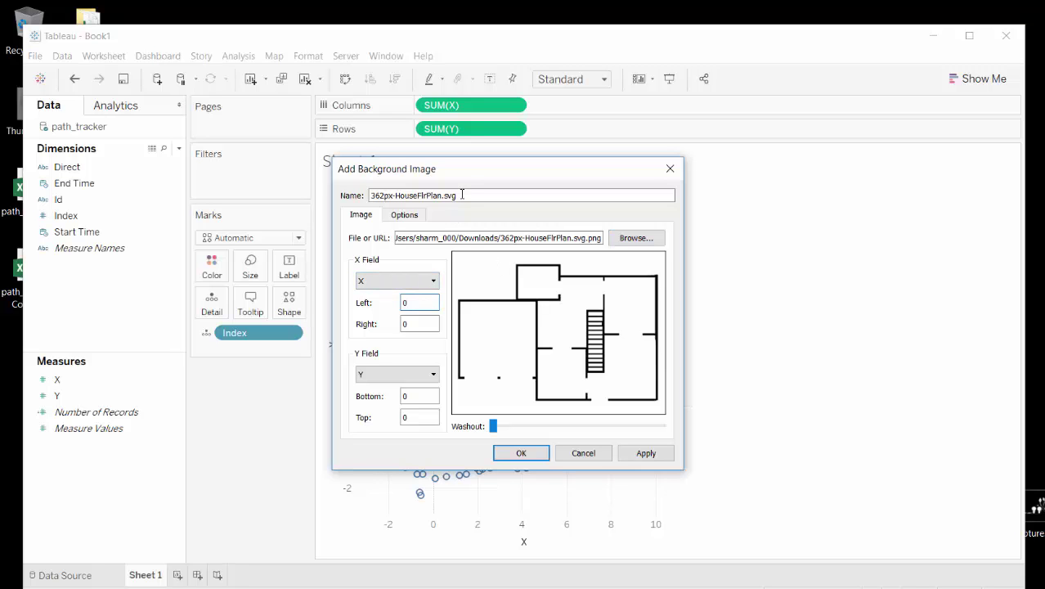
{"action": "left_click_drag", "start_coordinate": [472, 174], "coordinate": [785, 125]}
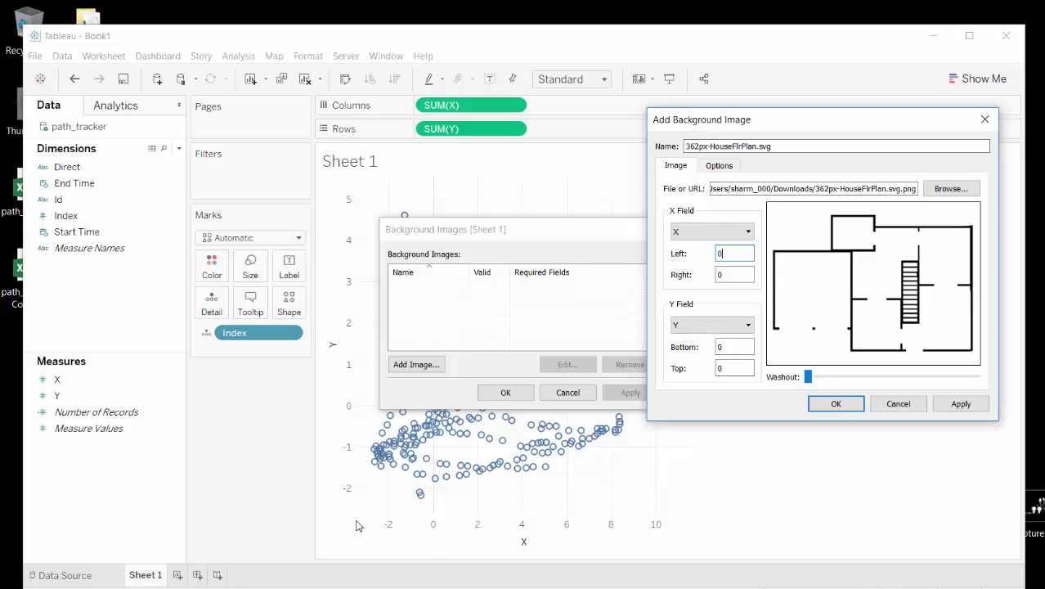
{"action": "left_click_drag", "start_coordinate": [732, 253], "coordinate": [694, 253]}
{"action": "key", "text": "Tab"}
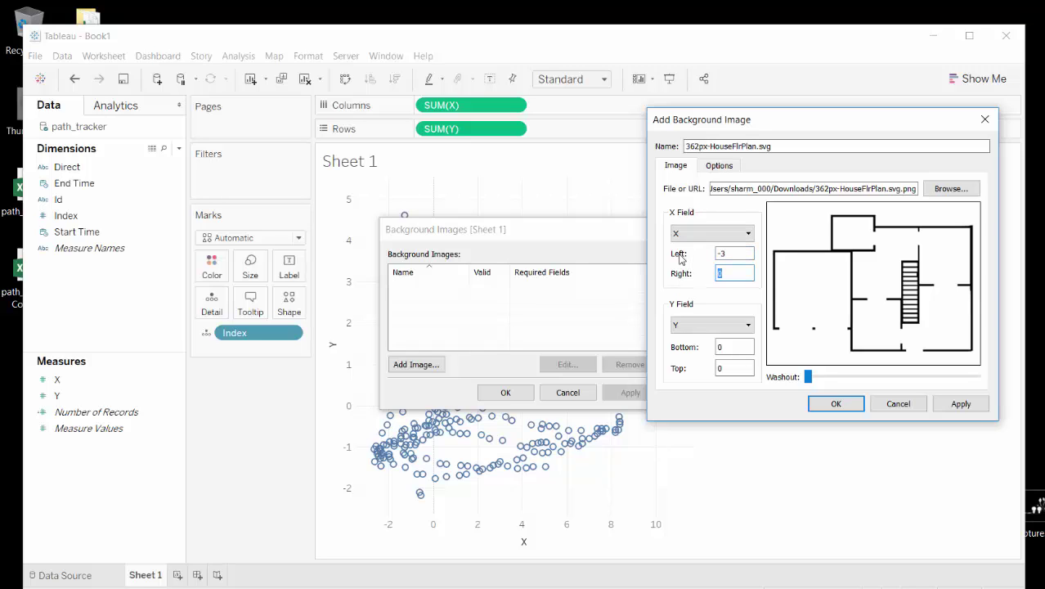
{"action": "key", "text": "Tab"}
{"action": "key", "text": "Tab"}
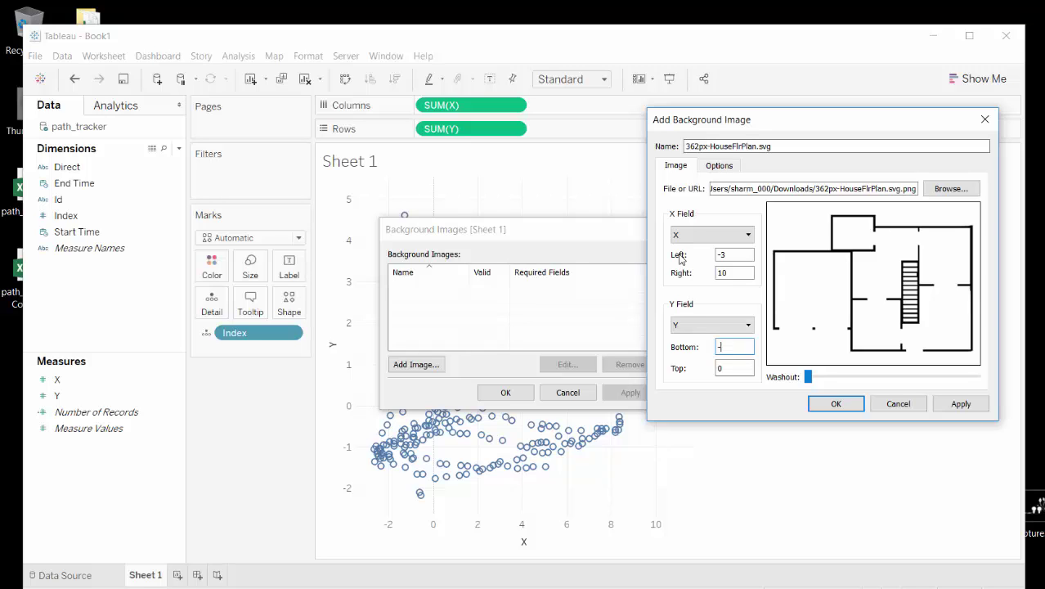
{"action": "key", "text": "Tab"}
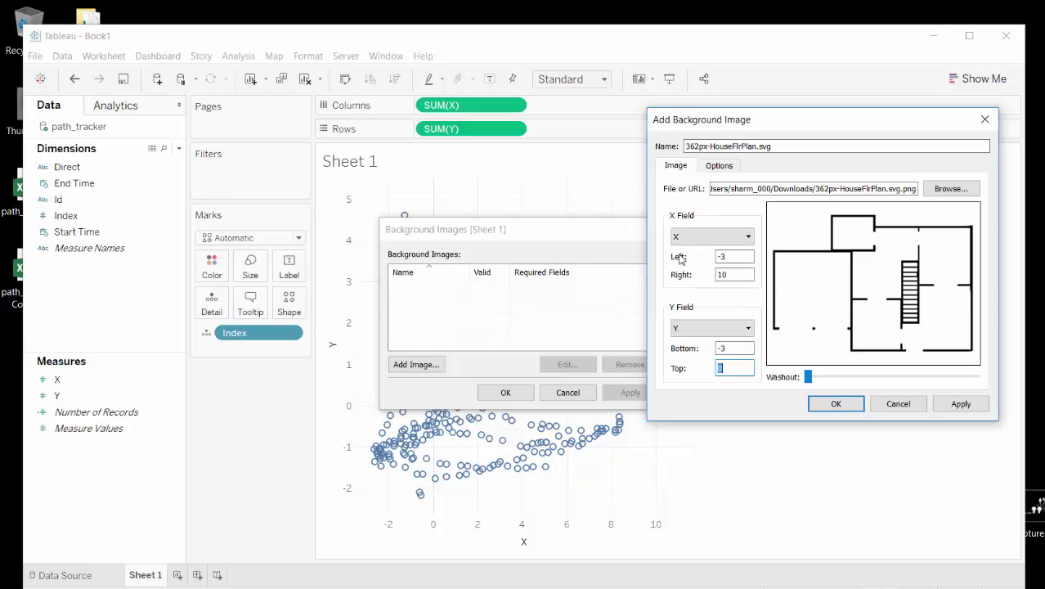
{"action": "left_click", "coordinate": [957, 405]}
{"action": "left_click", "coordinate": [836, 404]}
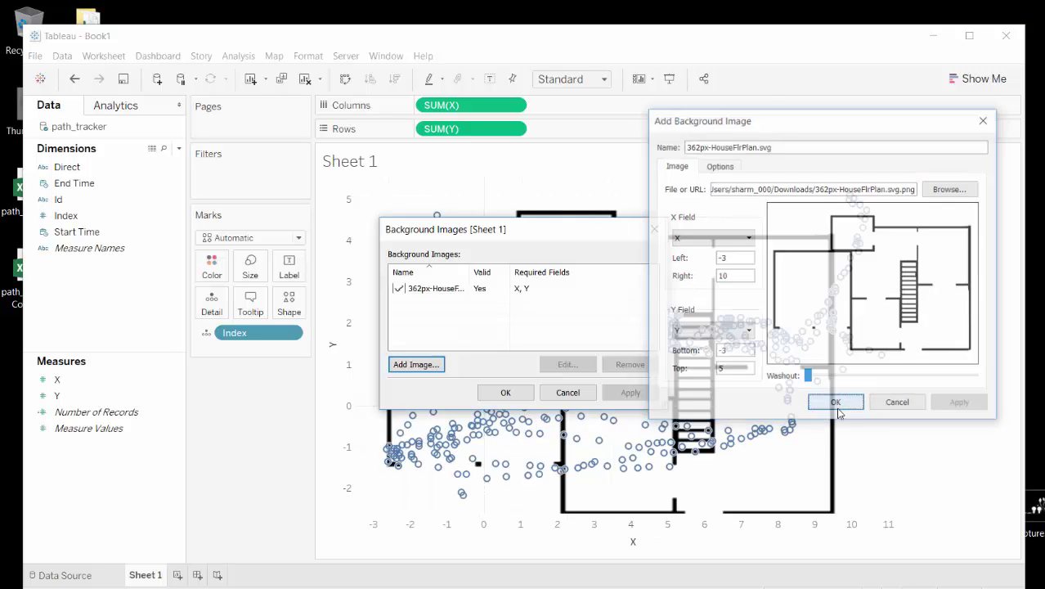
{"action": "left_click", "coordinate": [506, 392]}
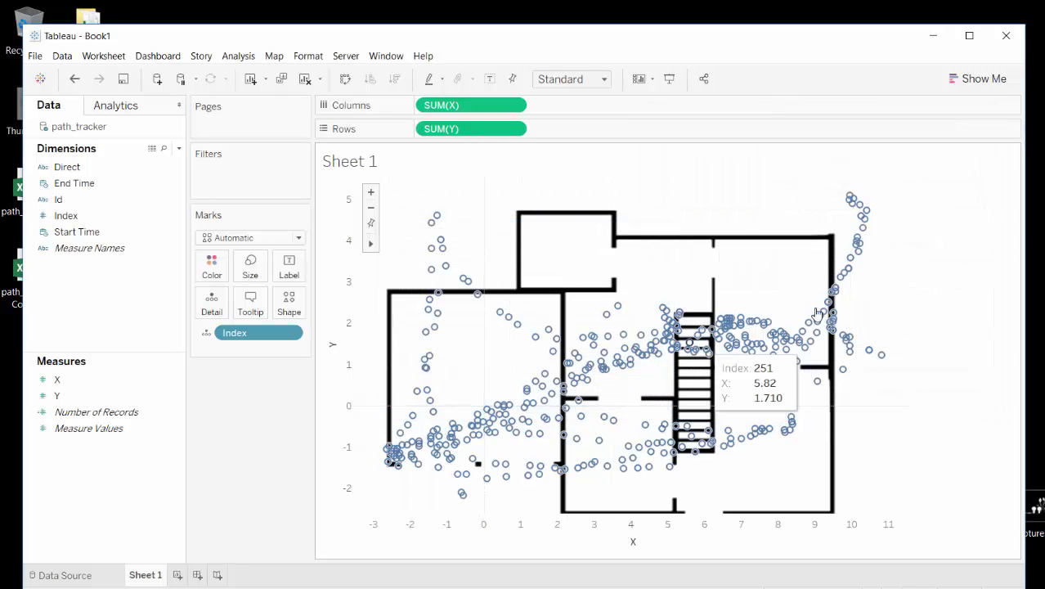
{"action": "double_click", "coordinate": [647, 25]}
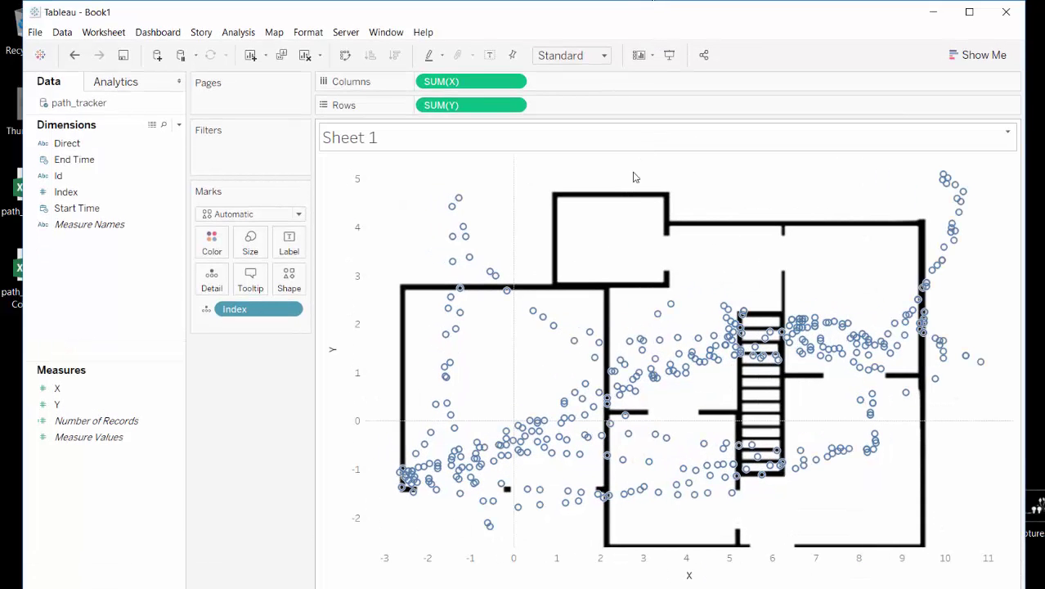
{"action": "double_click", "coordinate": [632, 4]}
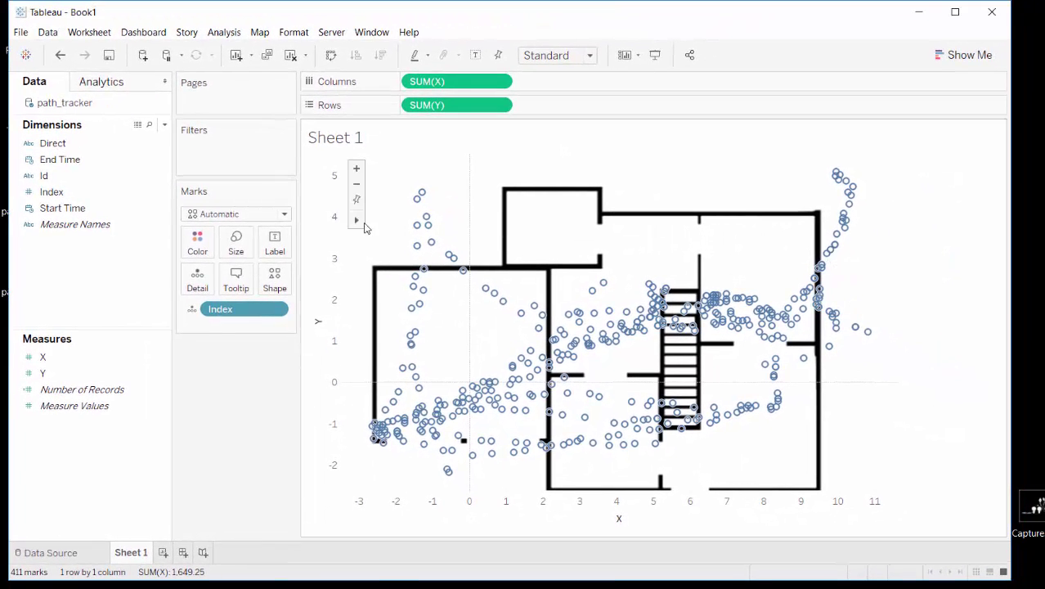
{"action": "left_click", "coordinate": [358, 187]}
{"action": "left_click", "coordinate": [357, 187]}
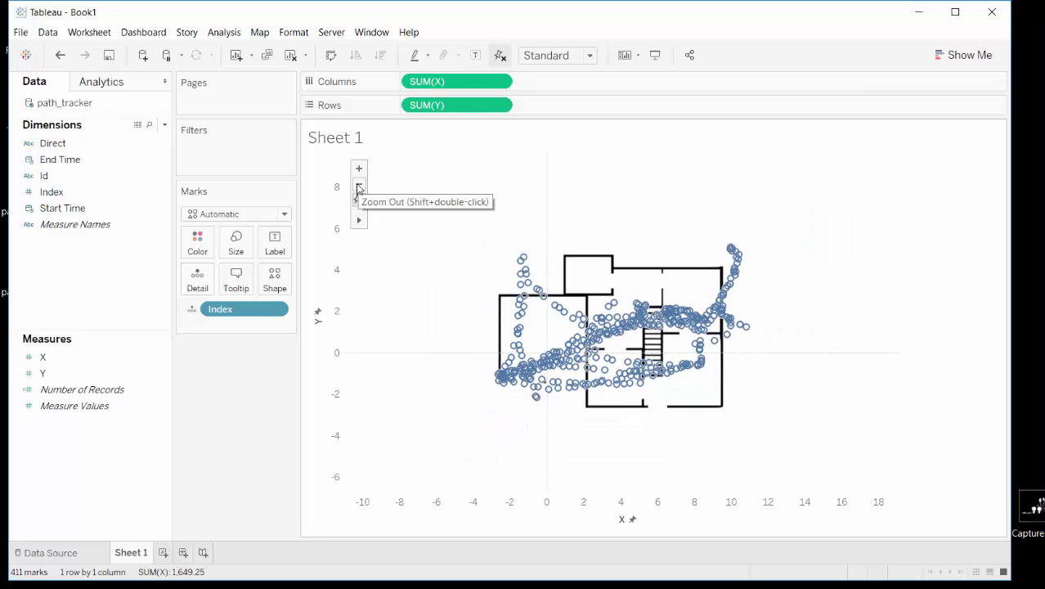
{"action": "left_click", "coordinate": [356, 195]}
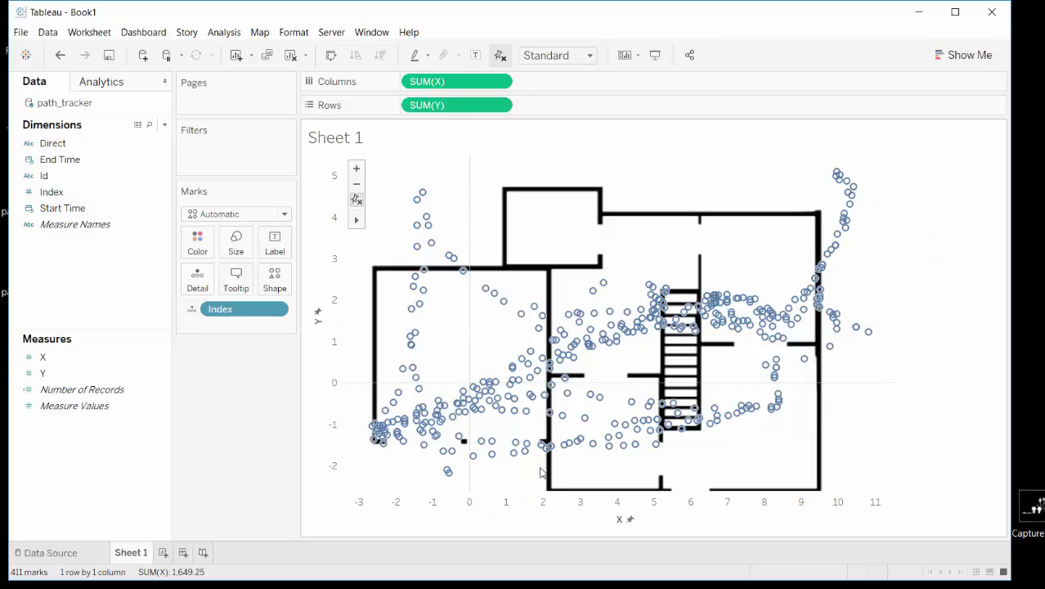
{"action": "mouse_move", "coordinate": [622, 449]}
{"action": "mouse_move", "coordinate": [588, 343]}
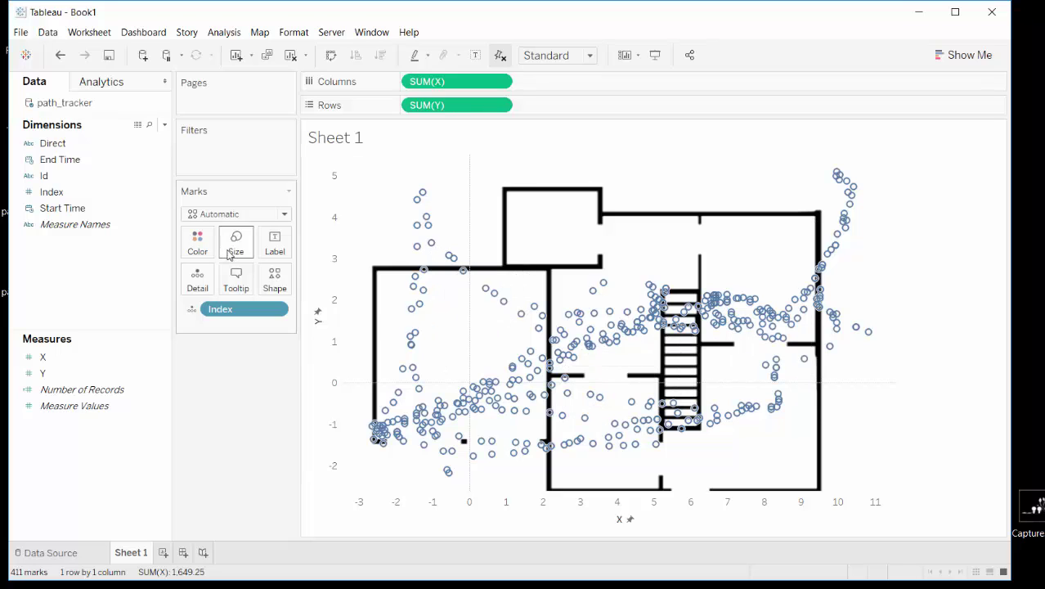
- Change the mark type from Automatic to Line on Sheet 1
{"action": "left_click", "coordinate": [234, 215]}
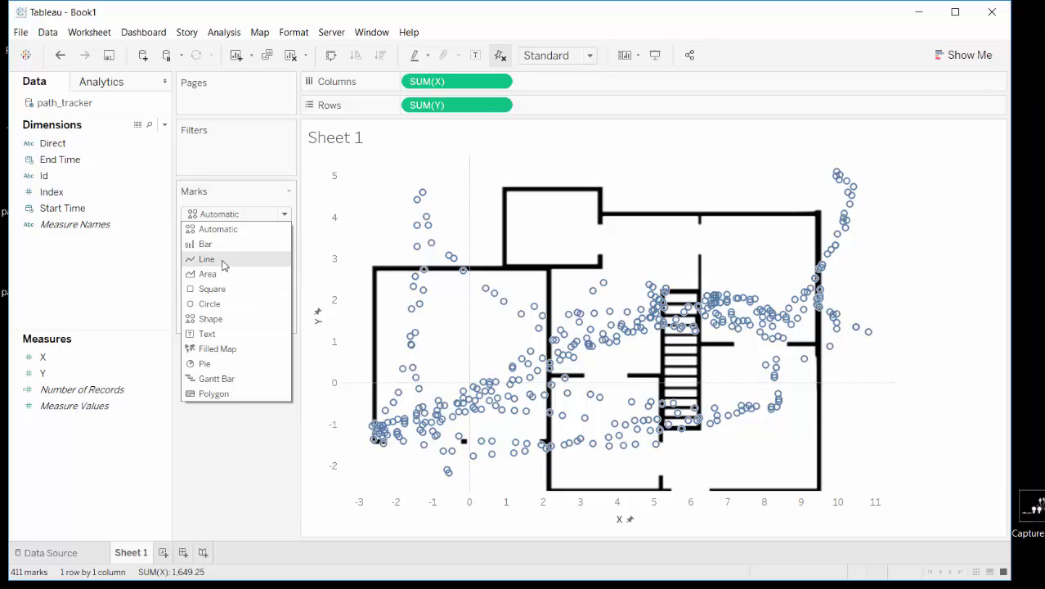
{"action": "left_click", "coordinate": [224, 259]}
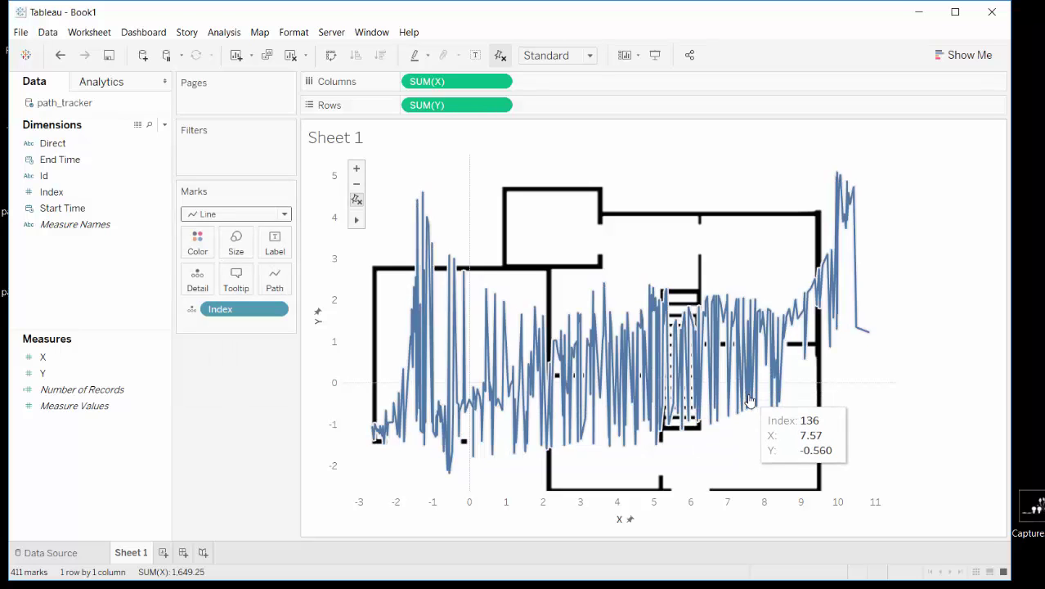
{"action": "mouse_move", "coordinate": [740, 404]}
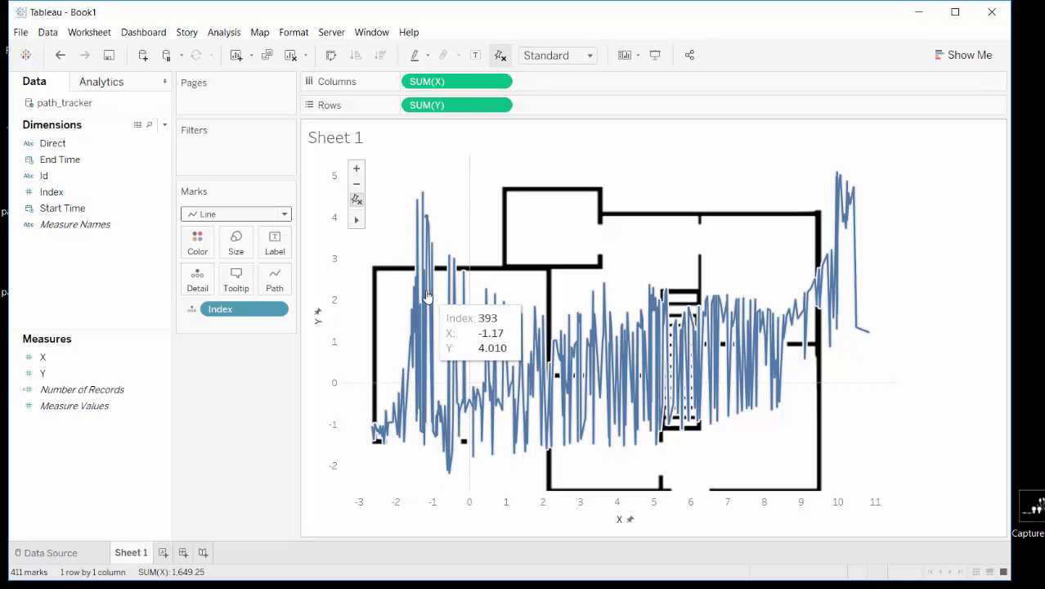
- Filter the sheet by Id so that only value A is included
{"action": "left_click_drag", "start_coordinate": [59, 175], "coordinate": [234, 174]}
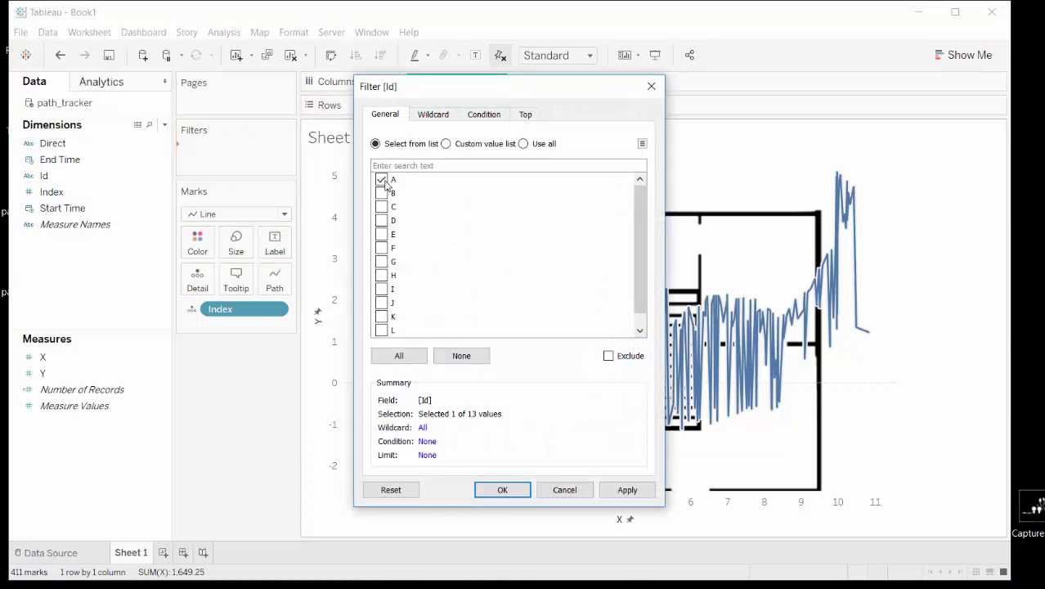
{"action": "left_click", "coordinate": [499, 490]}
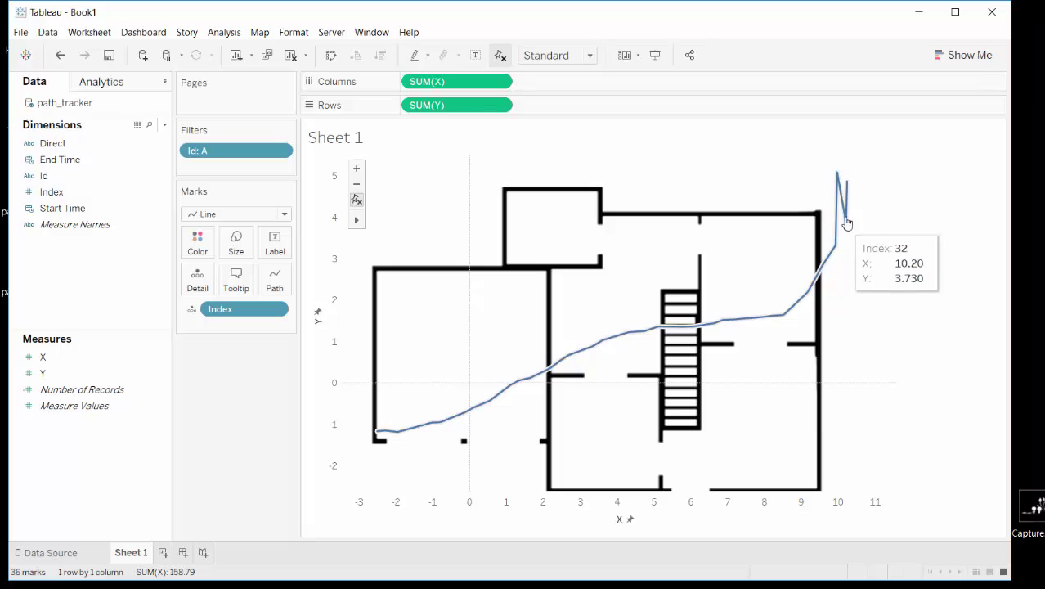
{"action": "mouse_move", "coordinate": [824, 196]}
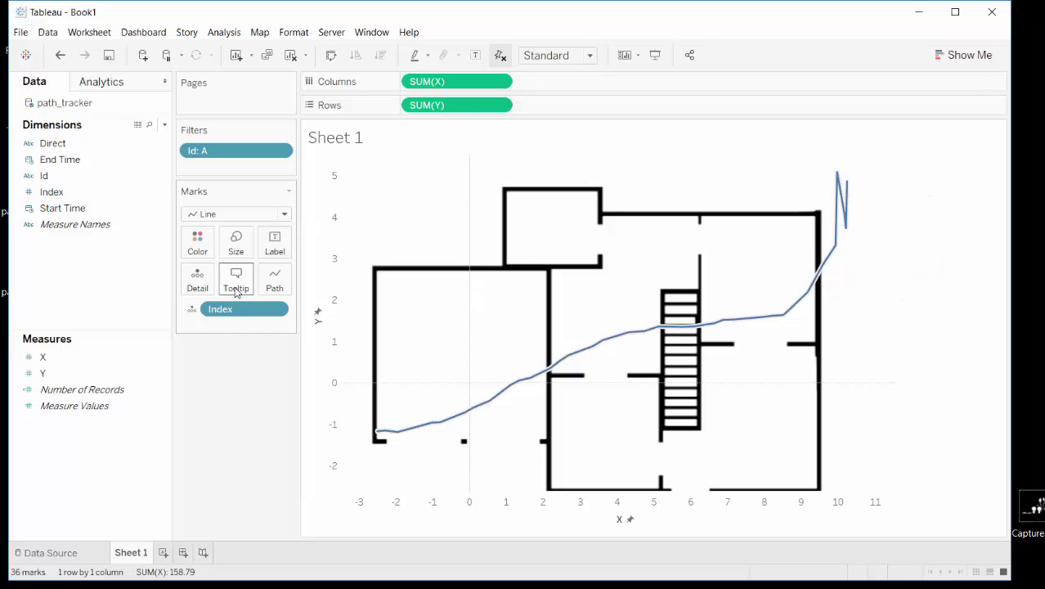
- Try Circle as the mark type for the filtered path
{"action": "left_click", "coordinate": [230, 214]}
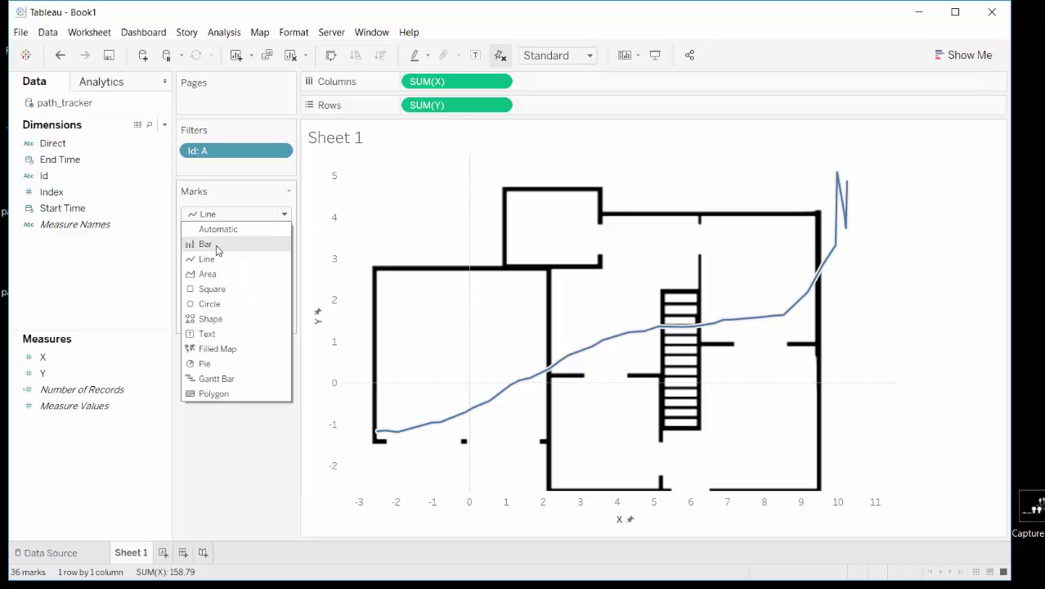
{"action": "left_click", "coordinate": [210, 304]}
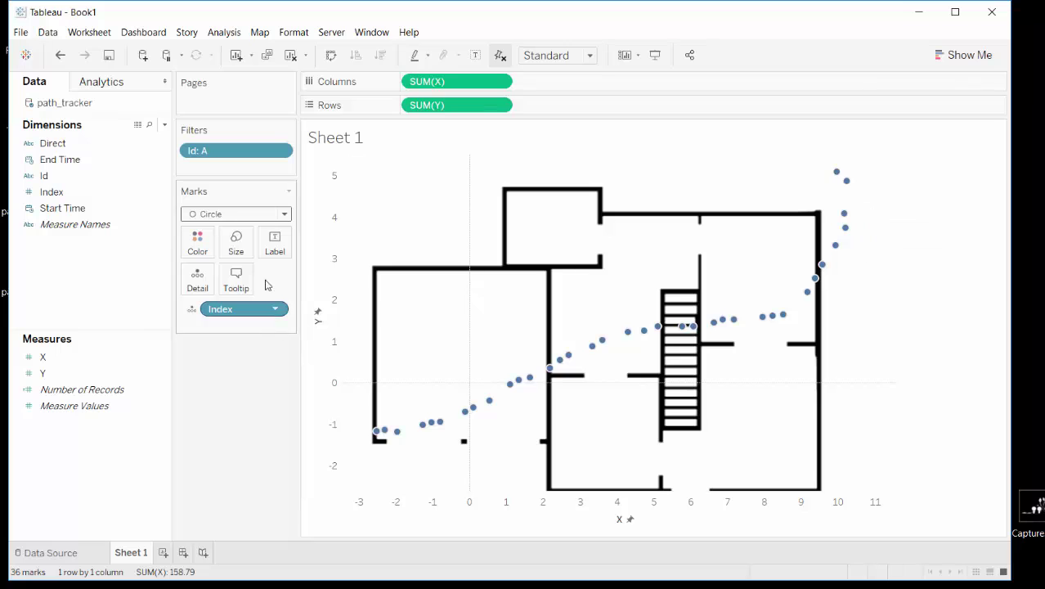
- Set the mark type back to Line and add Index as the Path field so the points connect in index order
{"action": "left_click", "coordinate": [245, 214]}
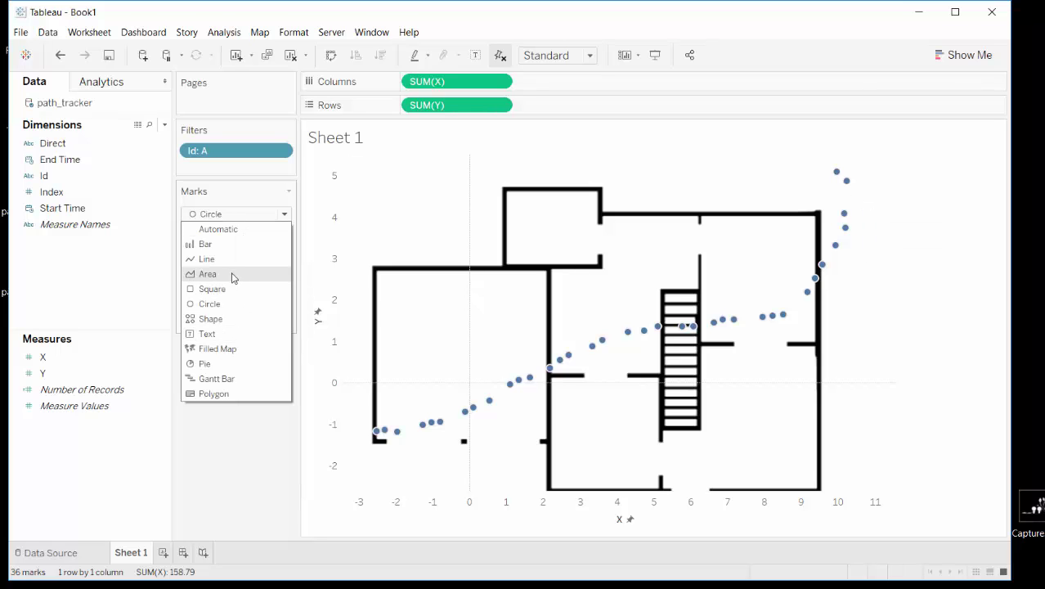
{"action": "left_click", "coordinate": [209, 259]}
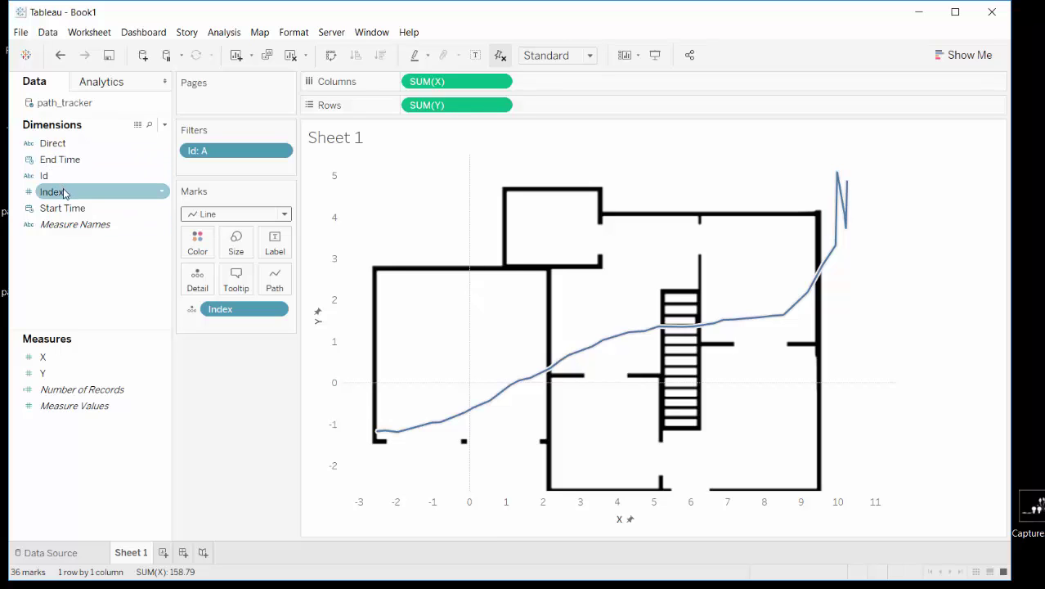
{"action": "left_click_drag", "start_coordinate": [64, 192], "coordinate": [276, 286]}
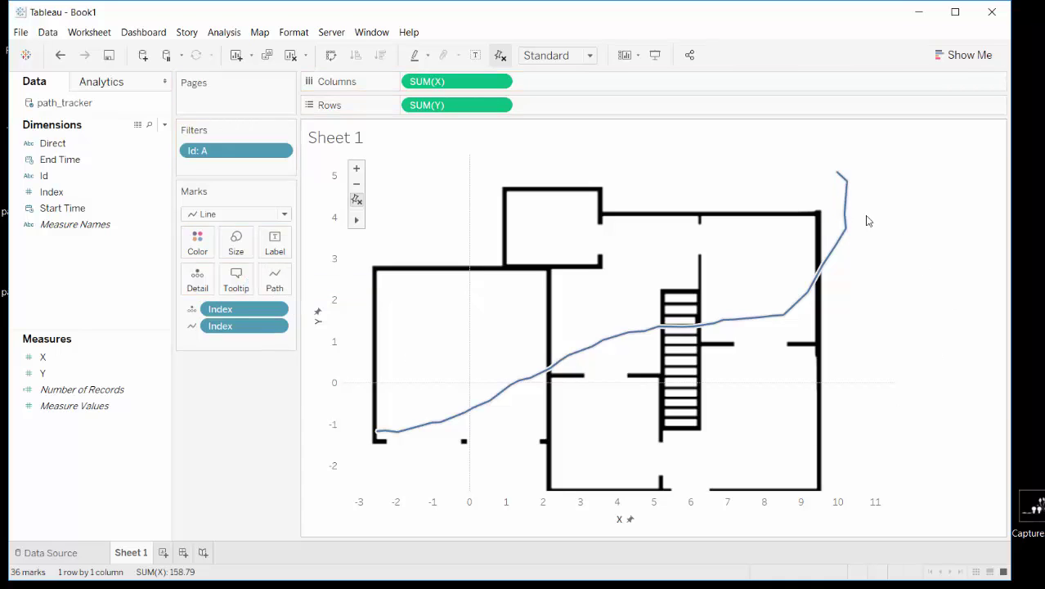
- Review the Index order of the Id A rows in the path_tracker data source and return to Sheet 1
{"action": "mouse_move", "coordinate": [843, 177]}
{"action": "left_click", "coordinate": [36, 554]}
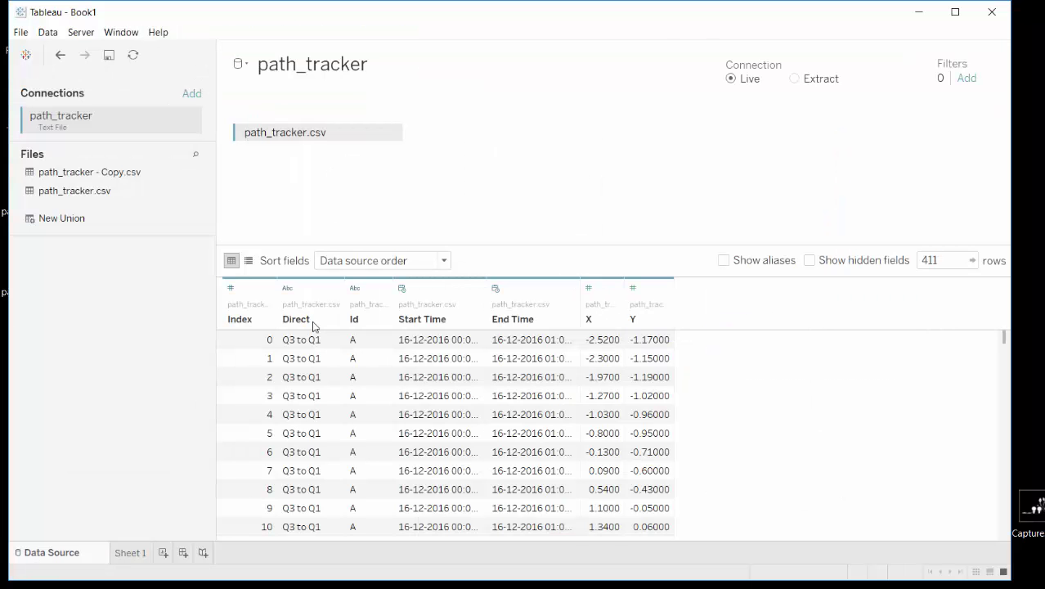
{"action": "scroll", "coordinate": [331, 383], "scroll_direction": "down", "scroll_amount": 6}
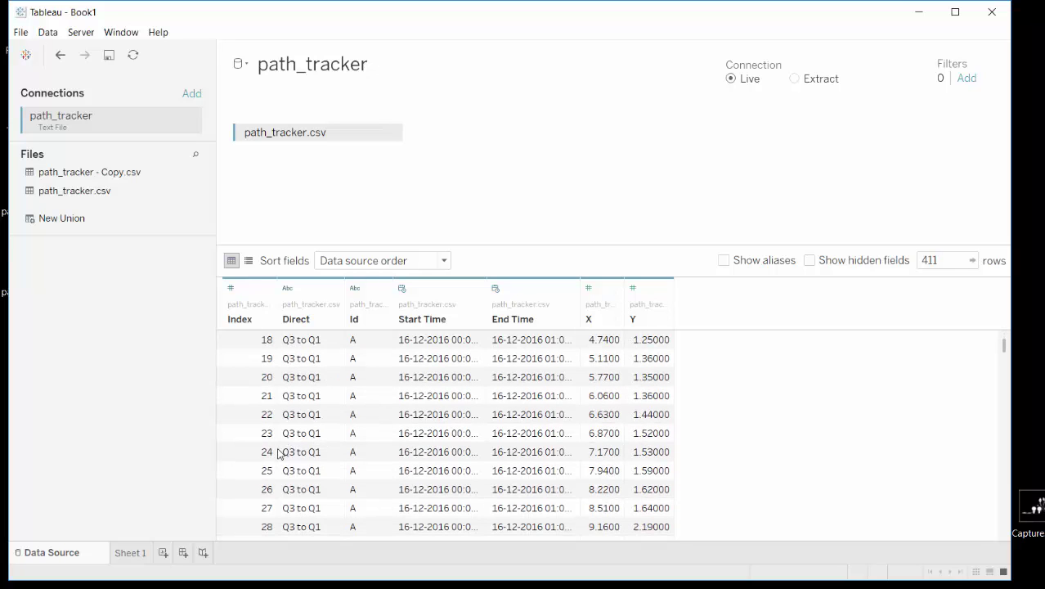
{"action": "left_click", "coordinate": [134, 553]}
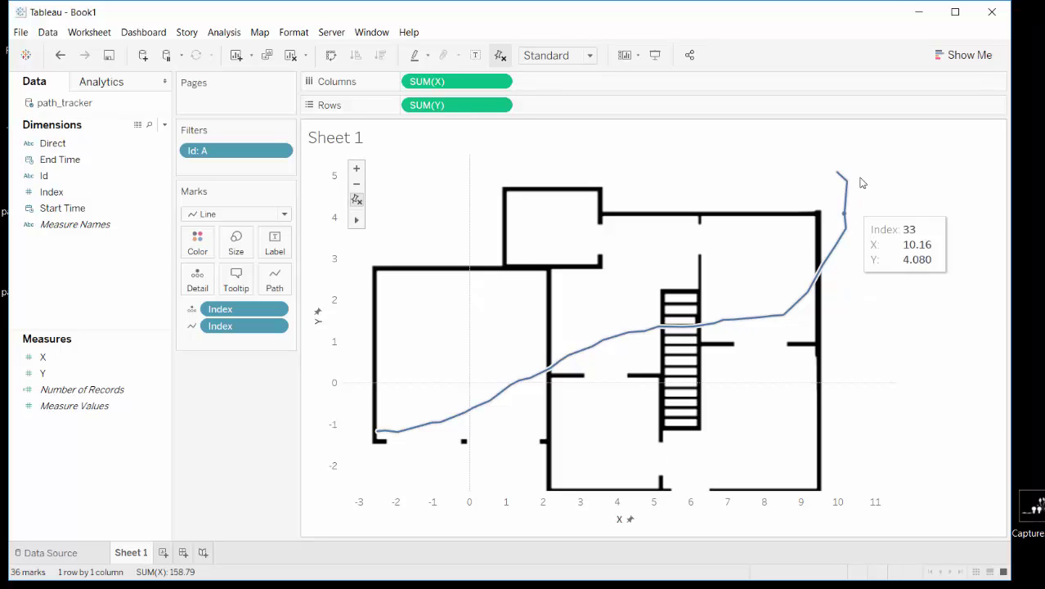
- Replace the Id filter with one that includes only values A and B
{"action": "mouse_move", "coordinate": [214, 154]}
{"action": "left_mouse_down"}
{"action": "mouse_move", "coordinate": [241, 263]}
{"action": "mouse_move", "coordinate": [249, 418]}
{"action": "left_mouse_up"}
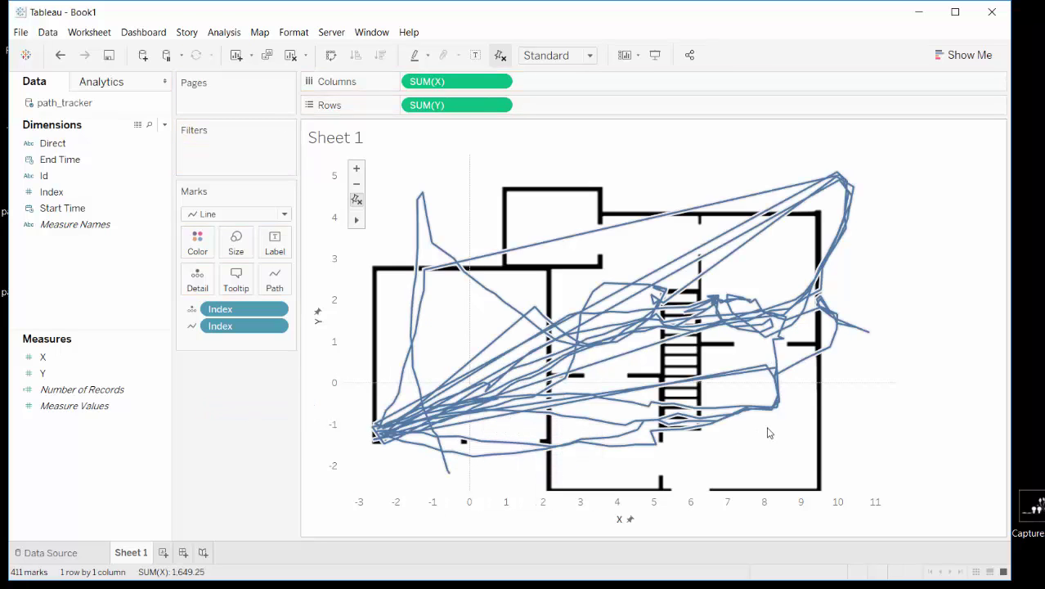
{"action": "left_click_drag", "start_coordinate": [36, 176], "coordinate": [214, 156]}
{"action": "left_click", "coordinate": [381, 180]}
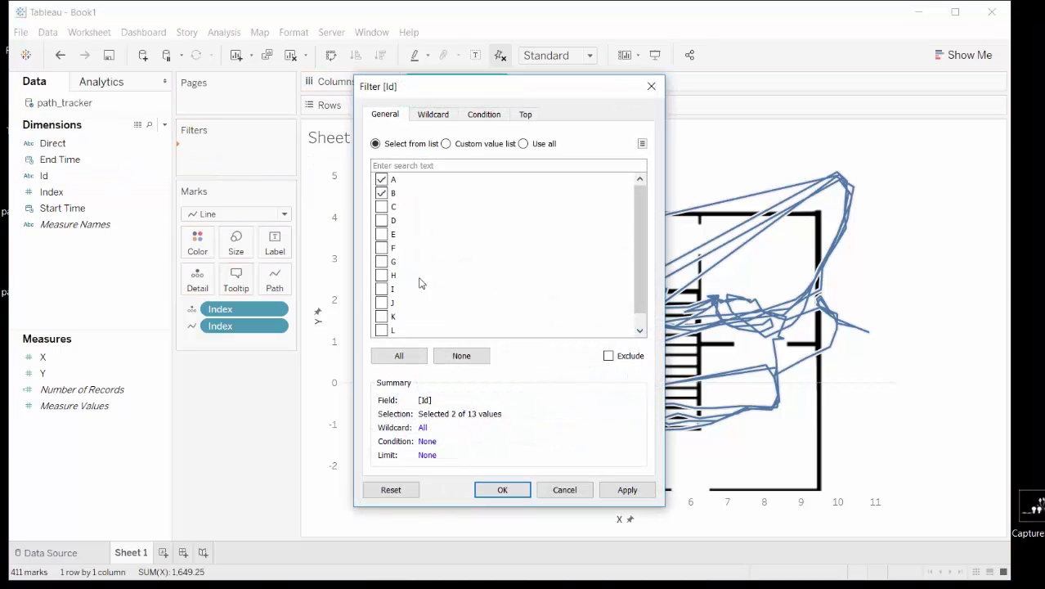
{"action": "left_click", "coordinate": [501, 489]}
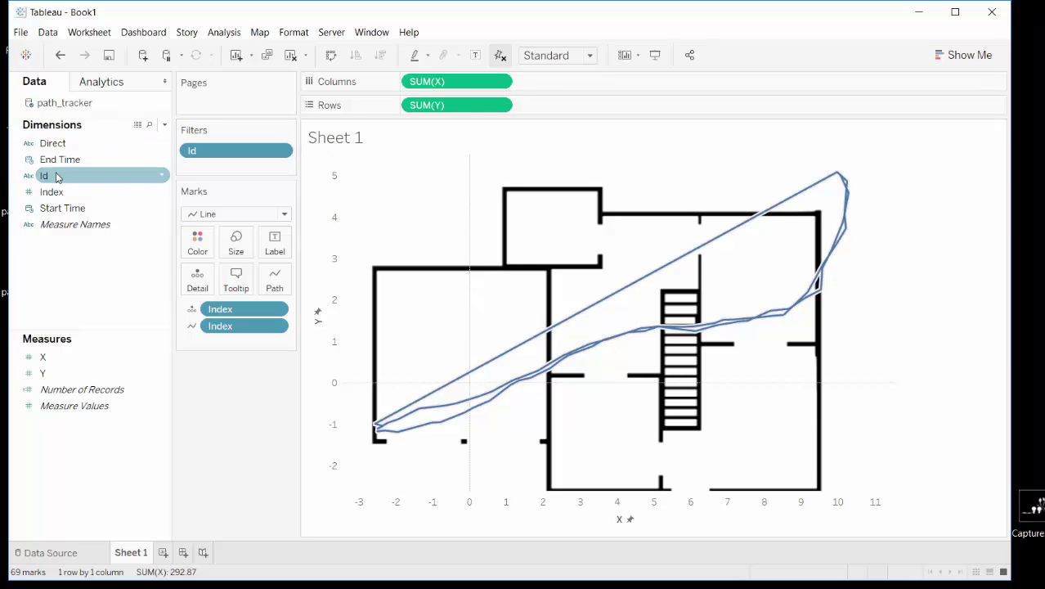
- Add Id as a Detail field so each individual gets a separate line, and remove the Id filter
{"action": "left_click_drag", "start_coordinate": [59, 177], "coordinate": [226, 338]}
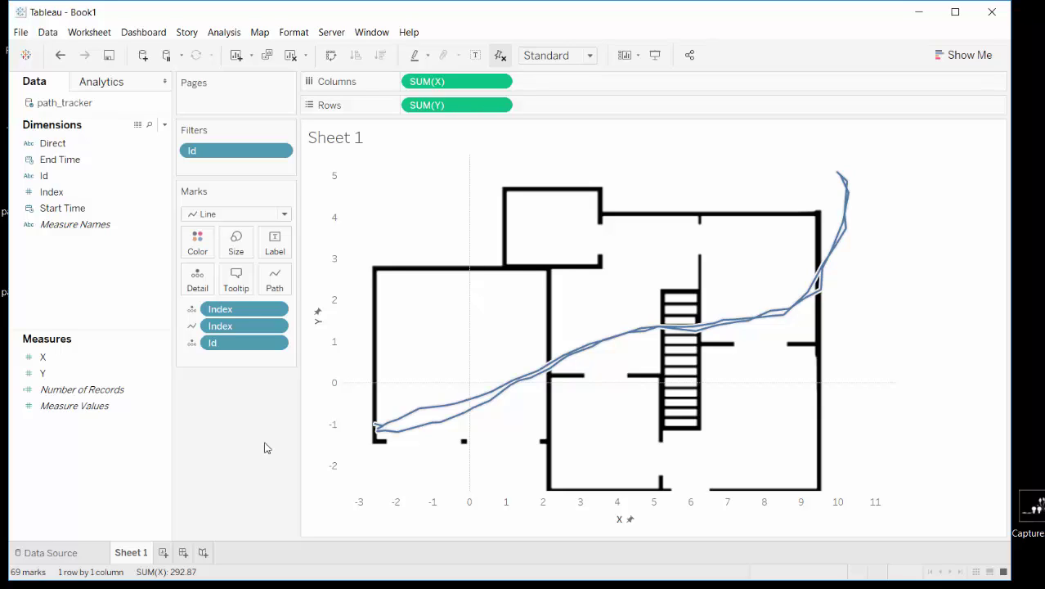
{"action": "left_click_drag", "start_coordinate": [197, 343], "coordinate": [233, 440]}
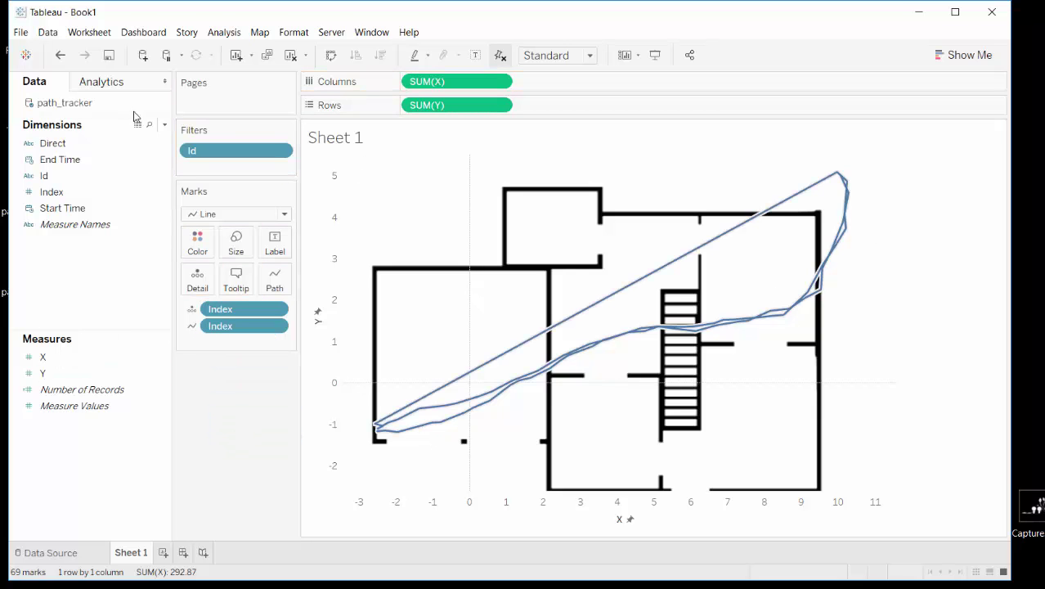
{"action": "left_click", "coordinate": [49, 191]}
{"action": "left_click_drag", "start_coordinate": [44, 176], "coordinate": [213, 342]}
{"action": "left_click_drag", "start_coordinate": [227, 157], "coordinate": [247, 434]}
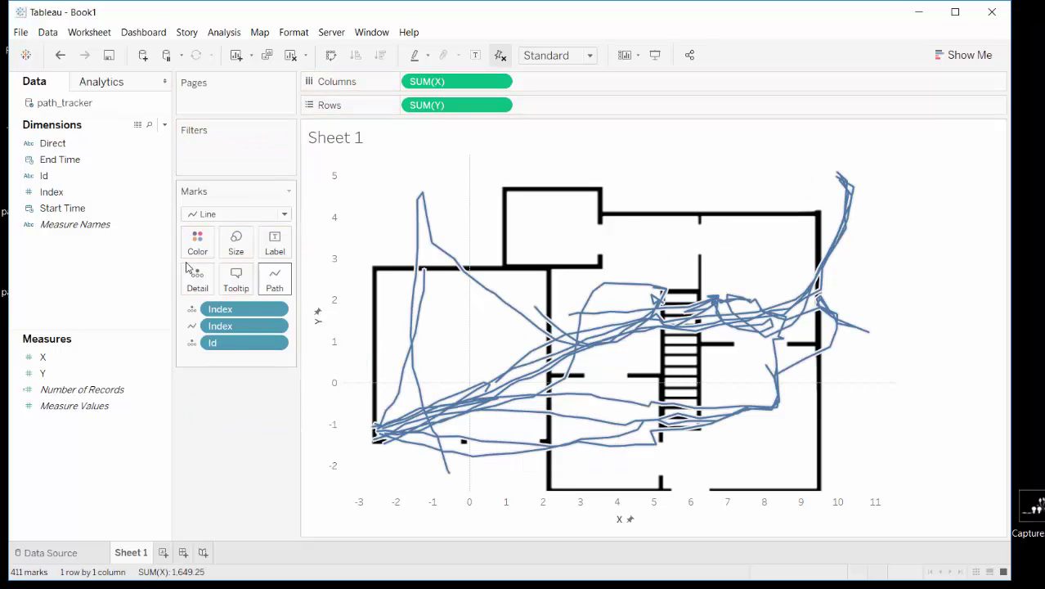
- Try Id as the color of the paths, and replace it with Direct as the color field
{"action": "left_click", "coordinate": [25, 160]}
{"action": "left_click_drag", "start_coordinate": [44, 176], "coordinate": [196, 243]}
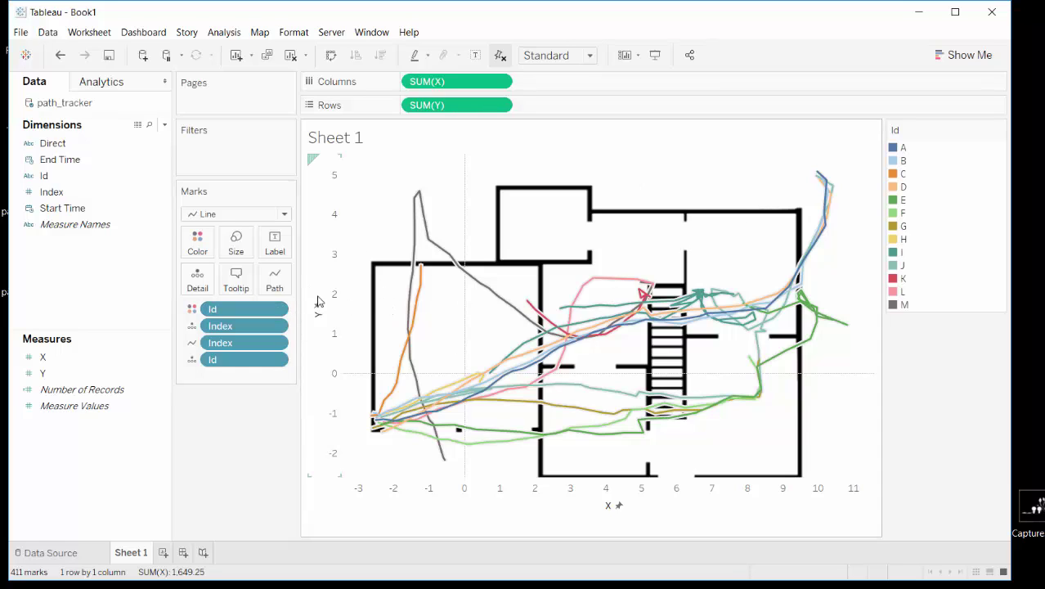
{"action": "left_click_drag", "start_coordinate": [234, 311], "coordinate": [222, 413]}
{"action": "left_click_drag", "start_coordinate": [52, 143], "coordinate": [197, 243]}
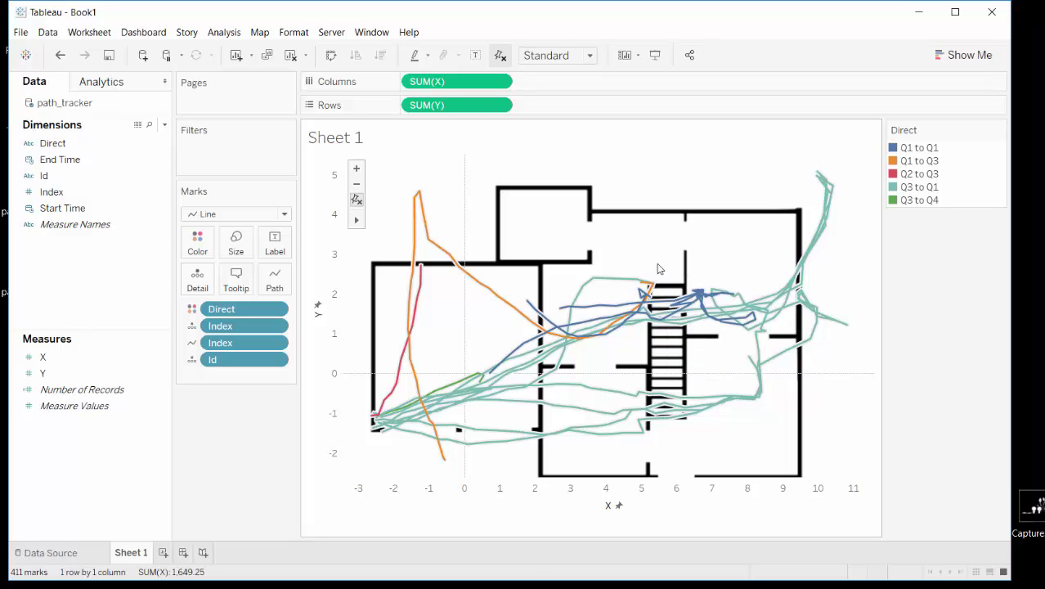
- Switch to the pat tracker workbook, view its path for individaul and Pathshow sheets, and return to Book1
{"action": "left_click", "coordinate": [509, 565]}
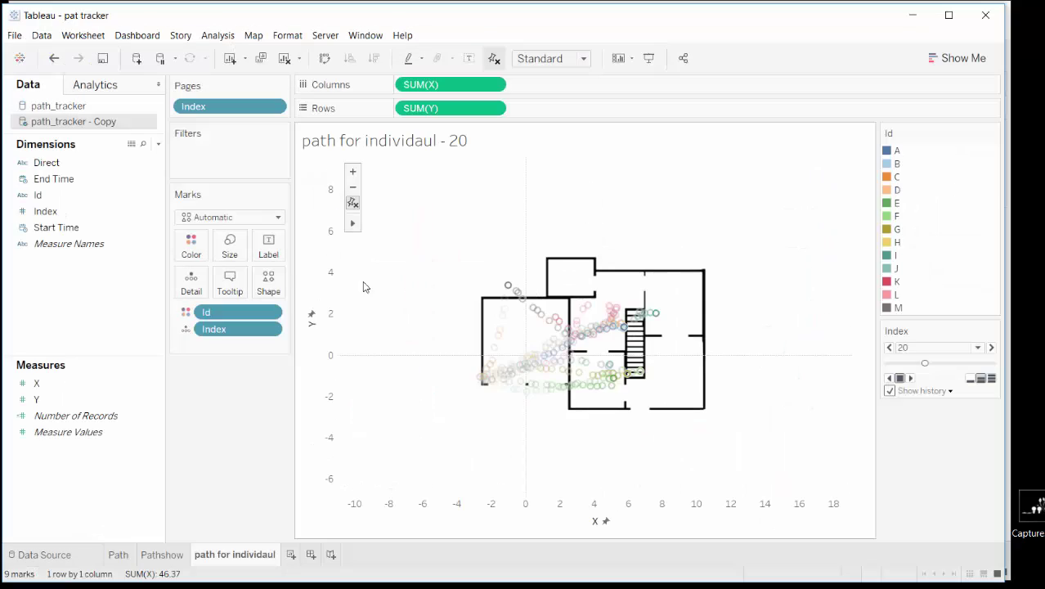
{"action": "left_click", "coordinate": [164, 555]}
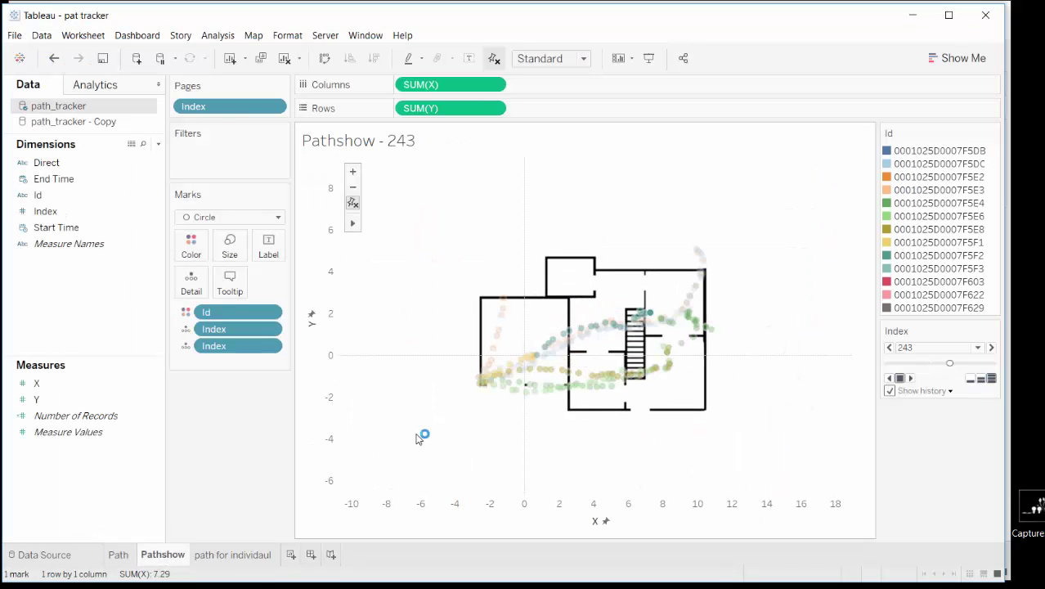
{"action": "left_click", "coordinate": [909, 20]}
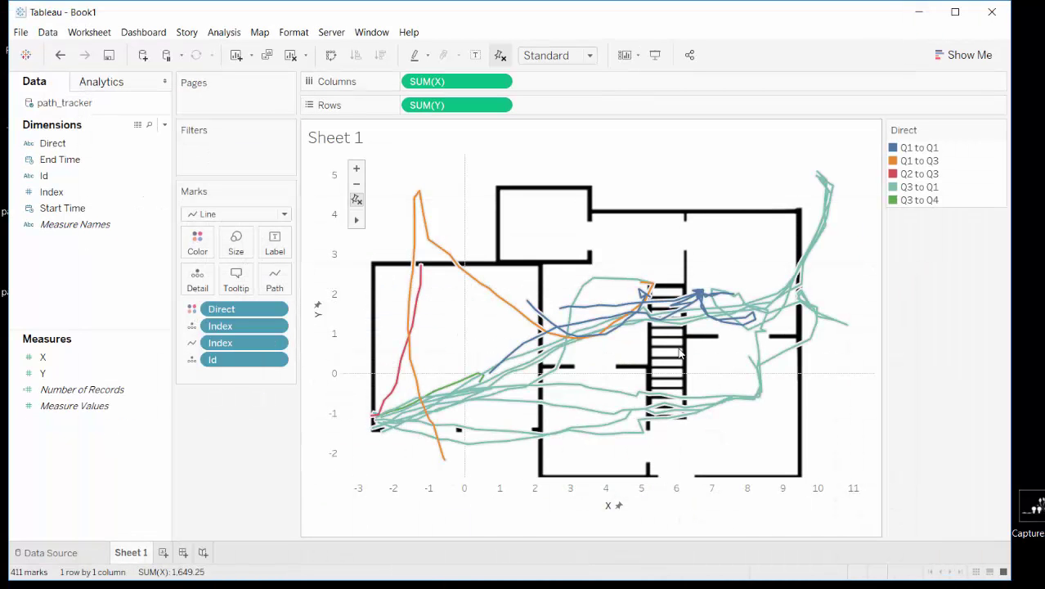
- Rename Sheet 1 as Path tracker and add a new blank worksheet
{"action": "double_click", "coordinate": [134, 556]}
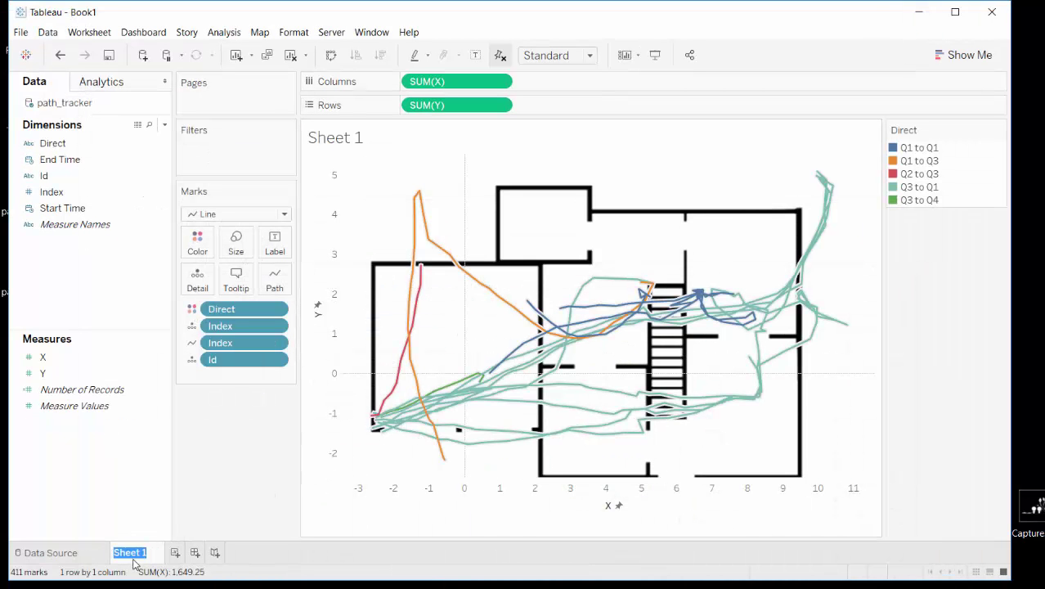
{"action": "type", "text": "Path tracker"}
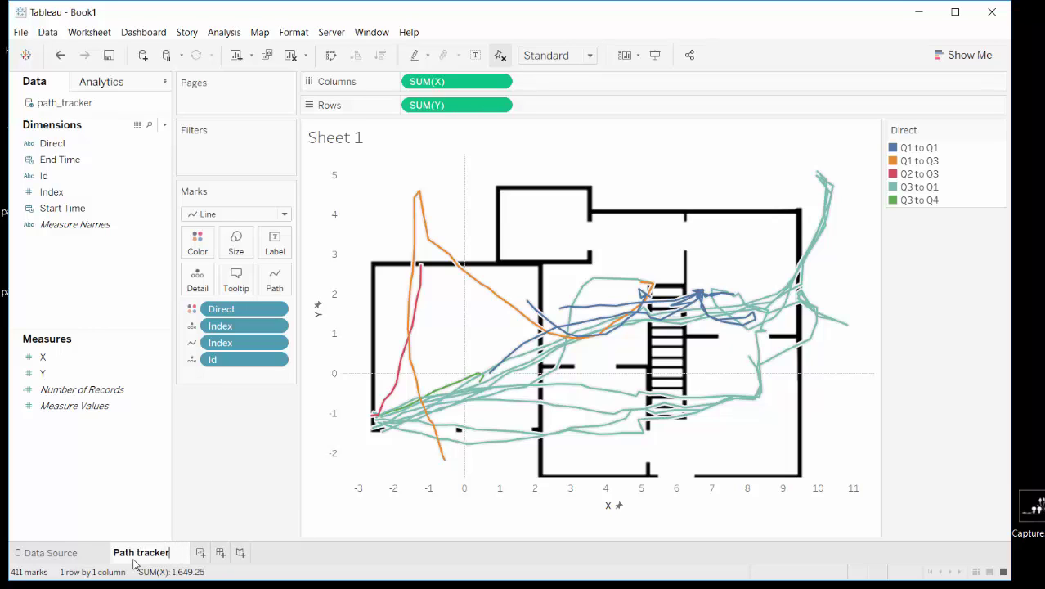
{"action": "key", "text": "Return"}
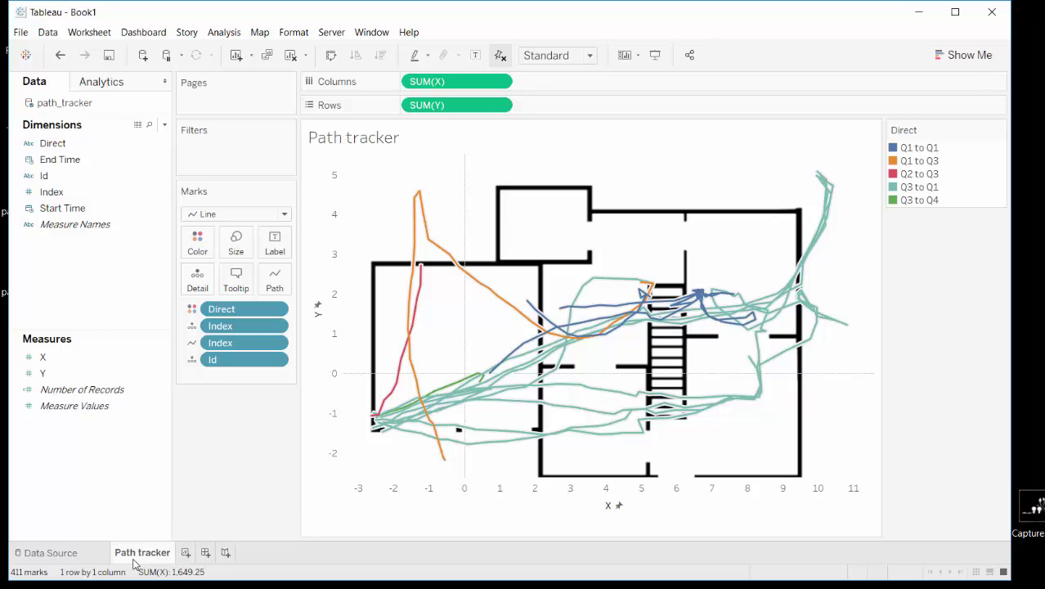
{"action": "left_click", "coordinate": [186, 552]}
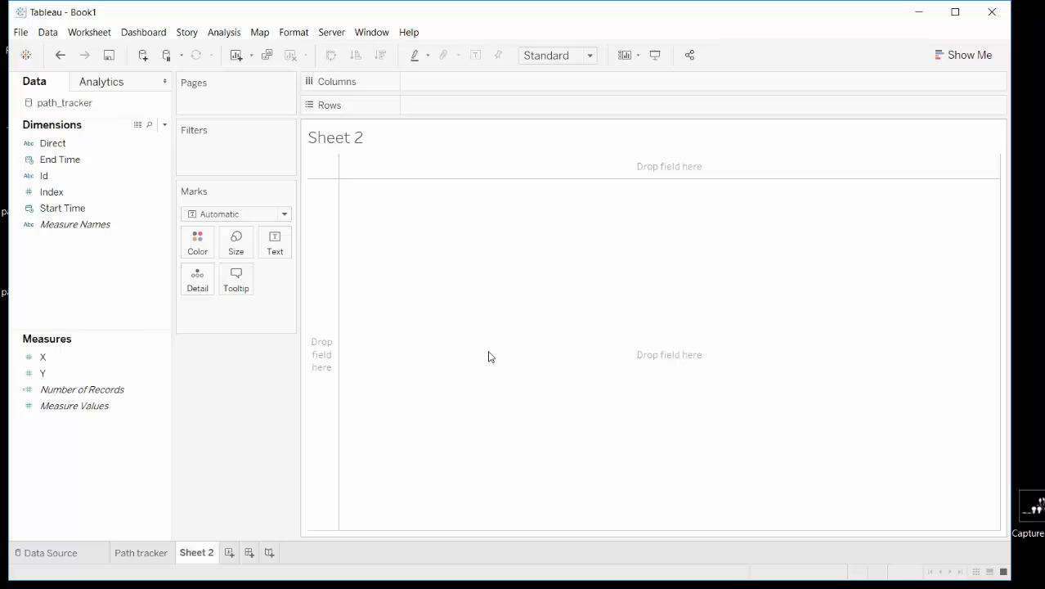
{"action": "left_click", "coordinate": [105, 163]}
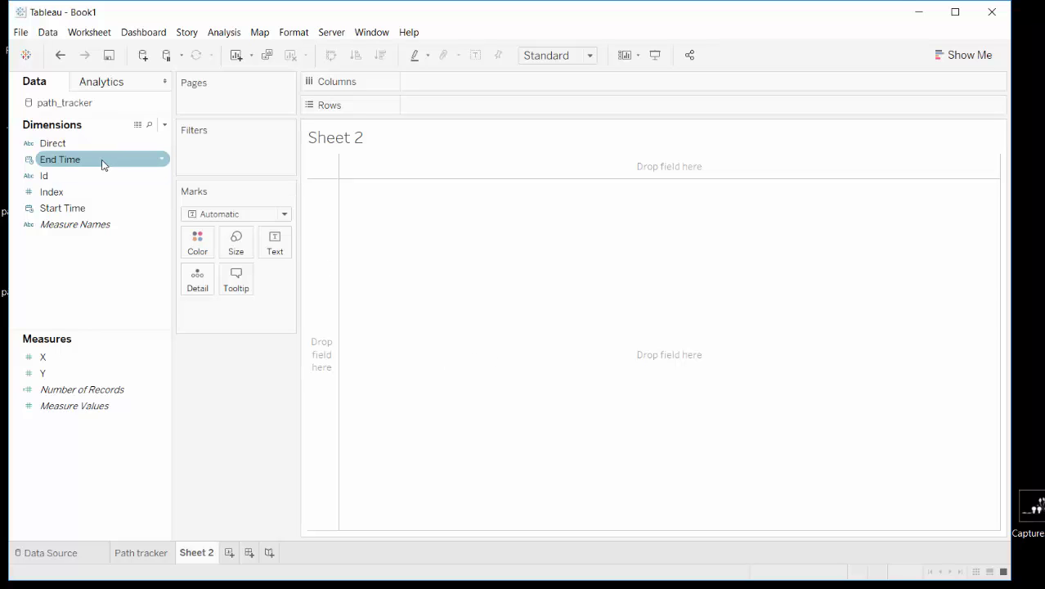
{"action": "left_click", "coordinate": [79, 193]}
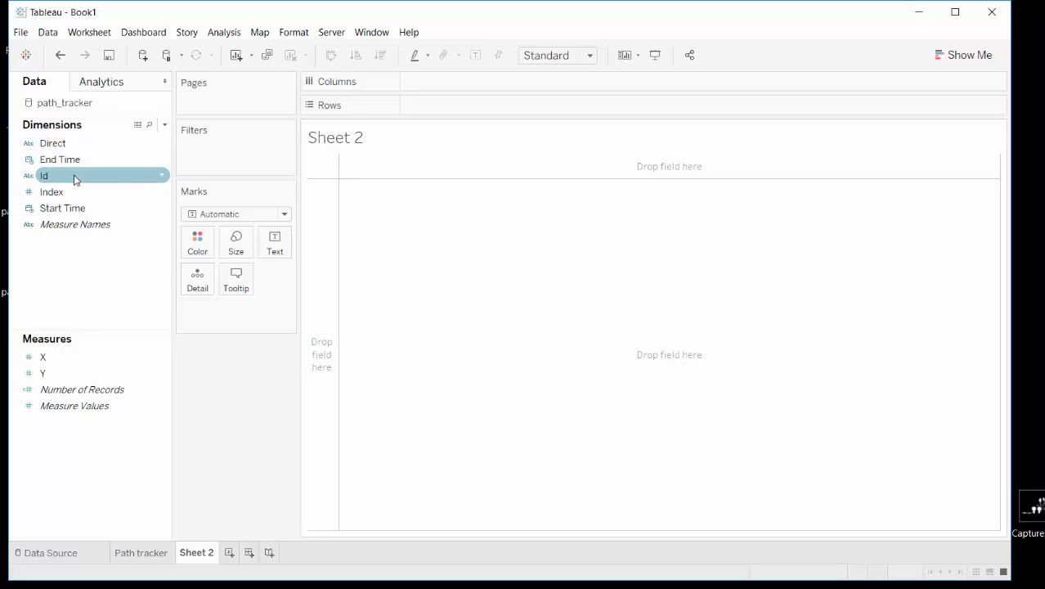
{"action": "double_click", "coordinate": [74, 357]}
{"action": "double_click", "coordinate": [74, 373]}
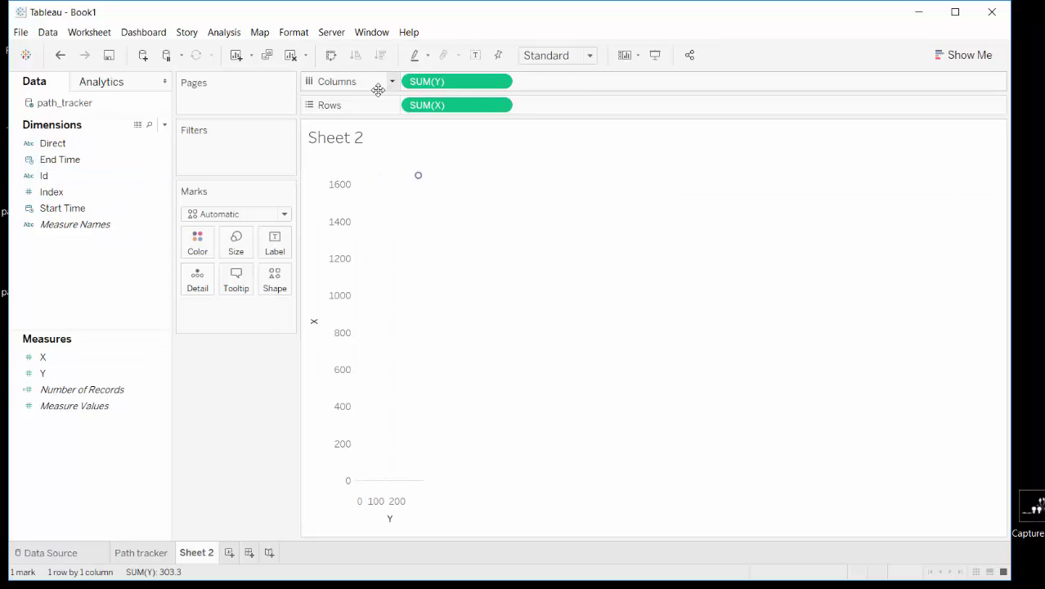
{"action": "key", "text": "ctrl+z"}
{"action": "key", "text": "ctrl+z"}
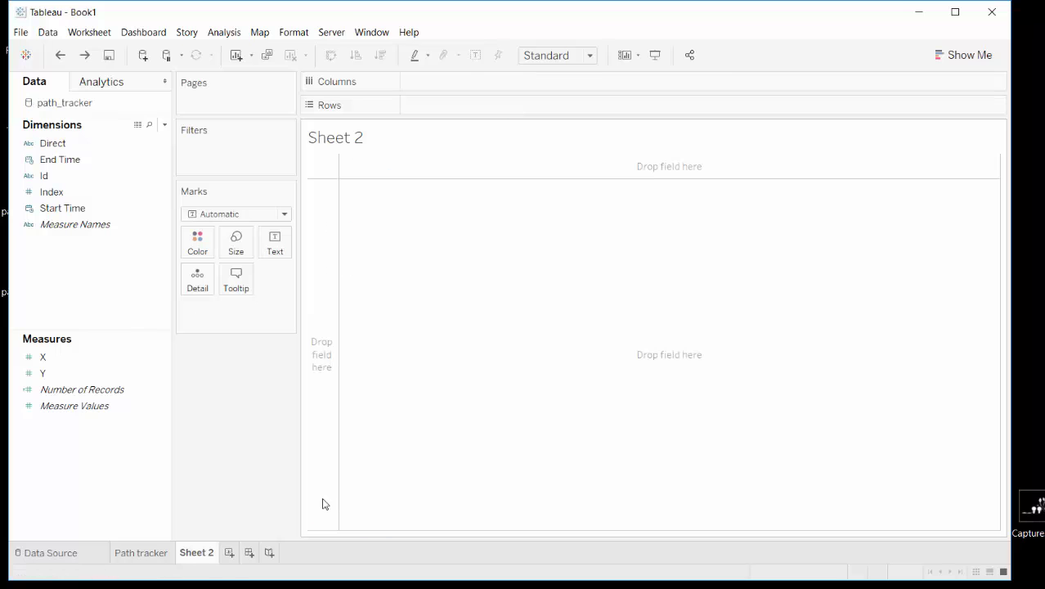
- Duplicate the Path tracker sheet and name the copy Progressive path
{"action": "left_click", "coordinate": [146, 546]}
{"action": "right_click", "coordinate": [154, 543]}
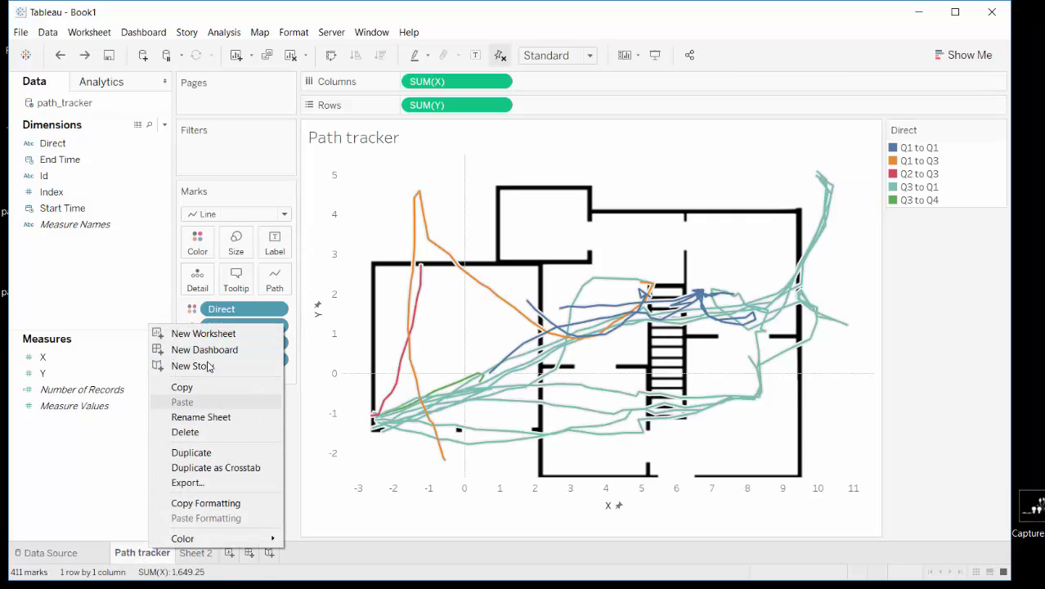
{"action": "left_click", "coordinate": [202, 452]}
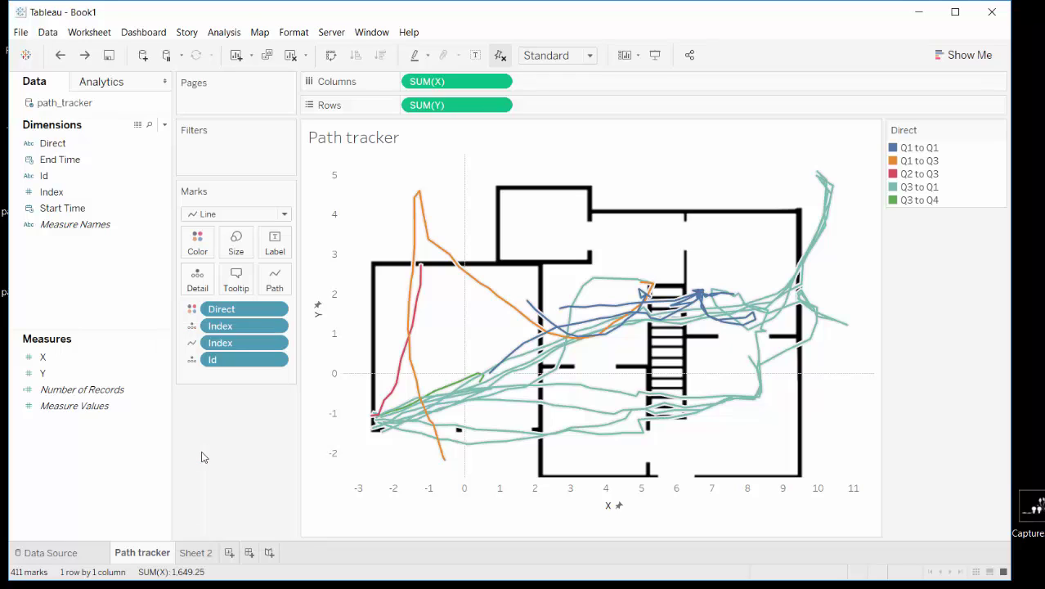
{"action": "double_click", "coordinate": [204, 554]}
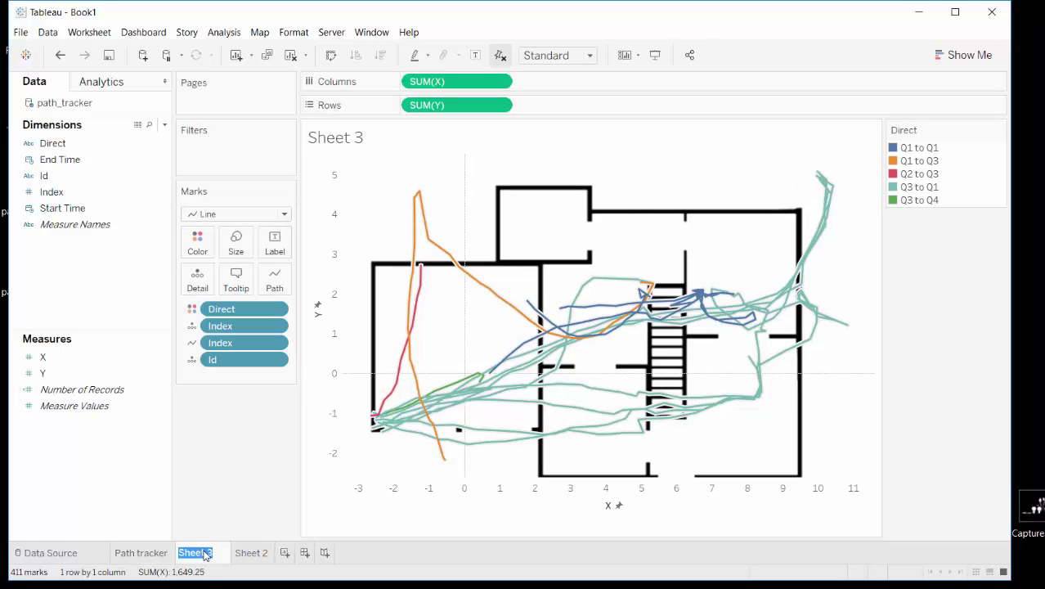
{"action": "type", "text": "Progressive path"}
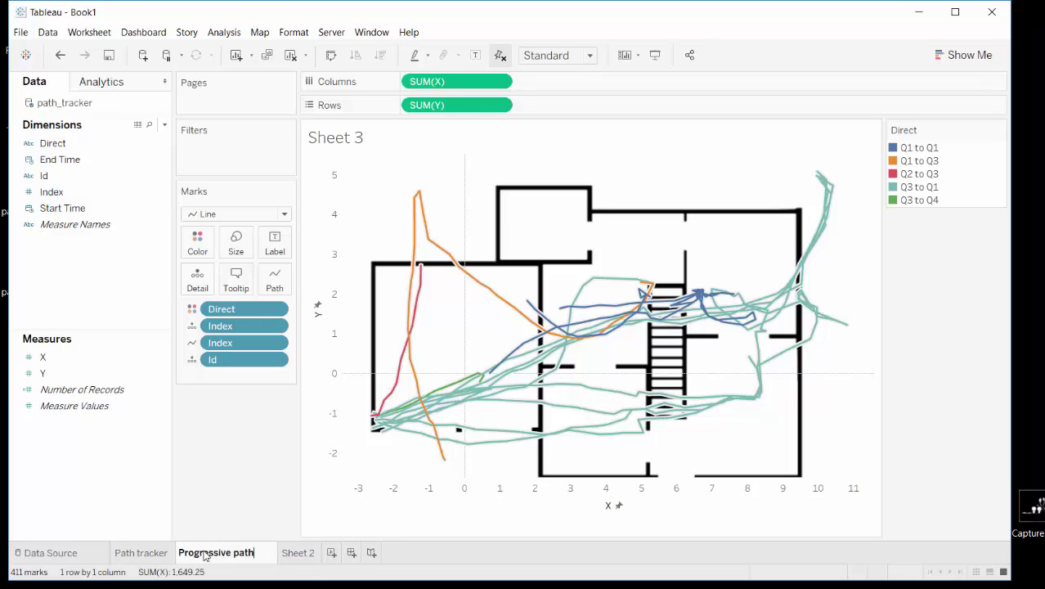
{"action": "key", "text": "Return"}
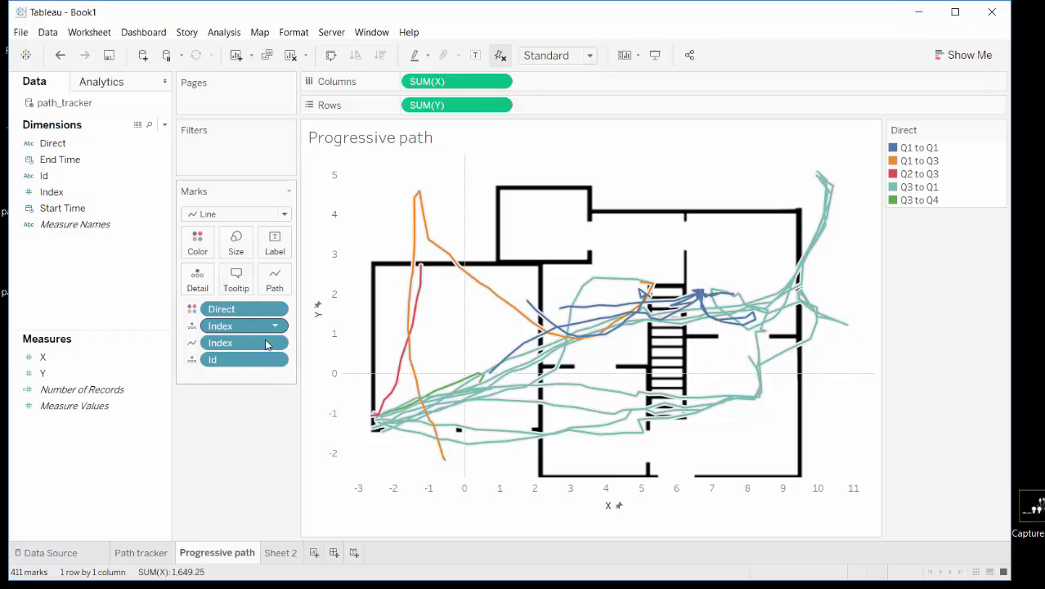
- Move Index from the Path property to Pages on the Progressive path sheet and play the pages forward
{"action": "left_click_drag", "start_coordinate": [262, 343], "coordinate": [235, 411]}
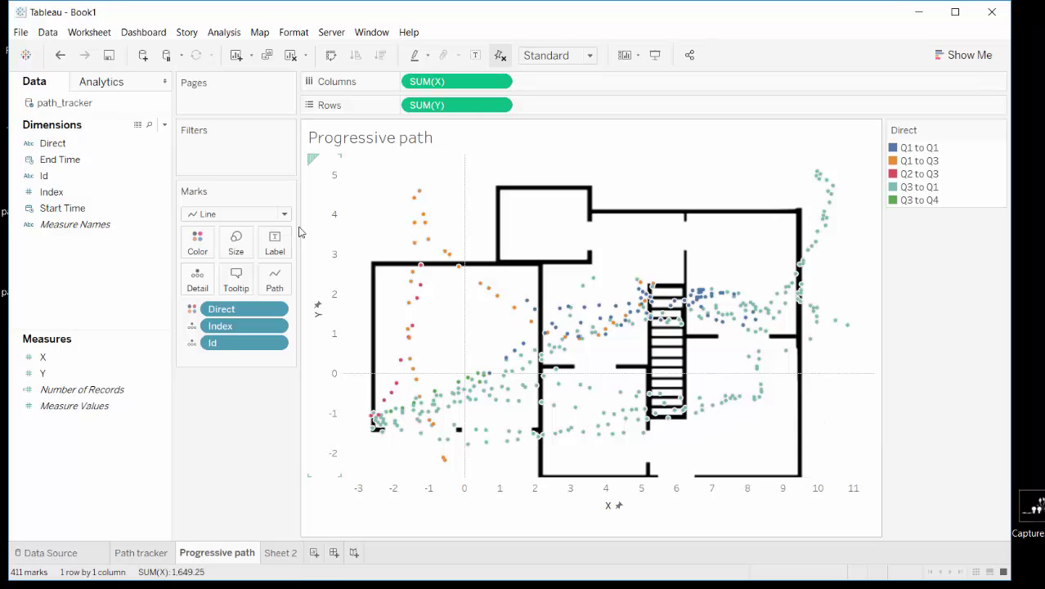
{"action": "left_click", "coordinate": [98, 190]}
{"action": "left_click_drag", "start_coordinate": [98, 191], "coordinate": [226, 91]}
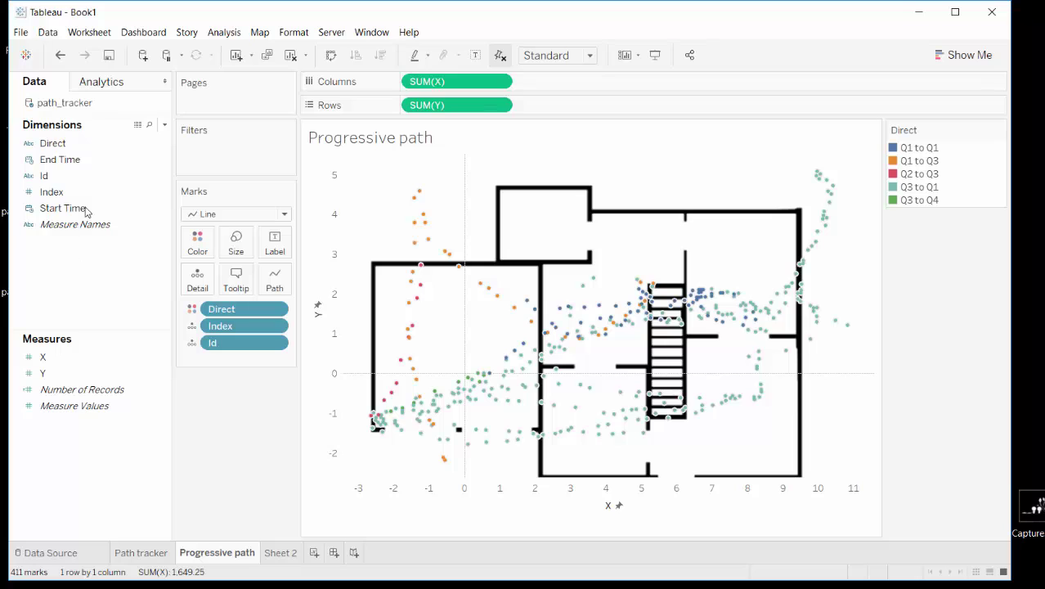
{"action": "left_click_drag", "start_coordinate": [87, 192], "coordinate": [245, 105]}
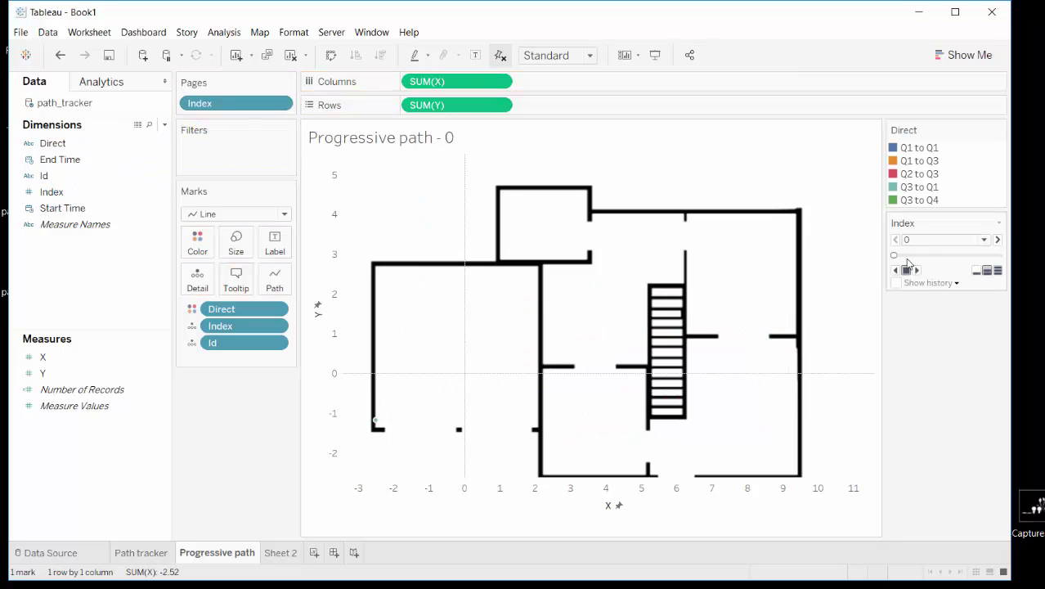
{"action": "mouse_move", "coordinate": [377, 428]}
{"action": "left_click", "coordinate": [917, 270]}
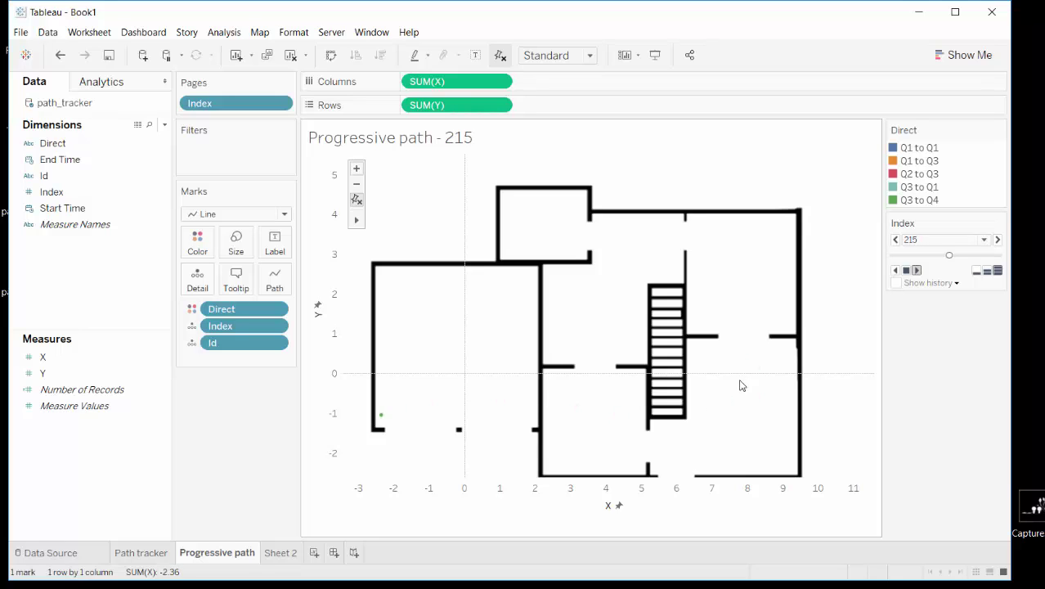
- Turn on page history for all marks on Progressive path and limit its length to the last 5
{"action": "left_click", "coordinate": [946, 284]}
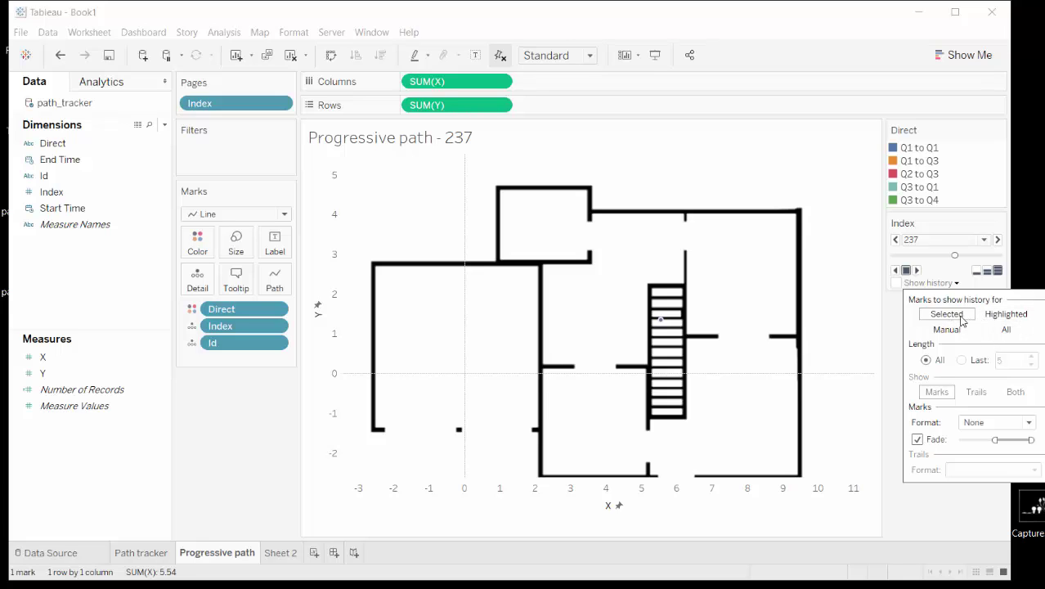
{"action": "left_click", "coordinate": [1006, 319]}
{"action": "left_click", "coordinate": [953, 332]}
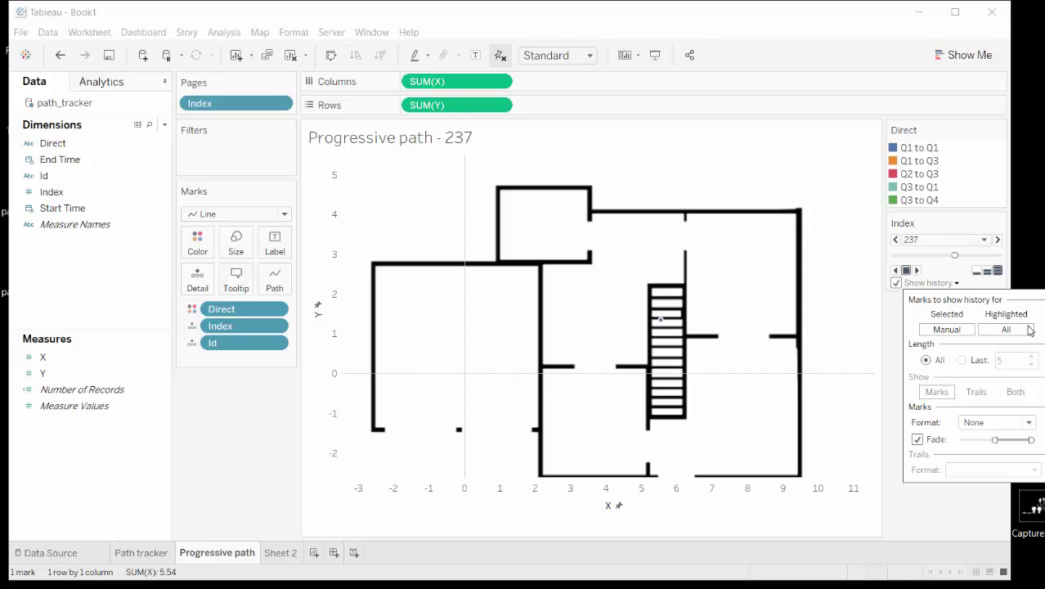
{"action": "left_click", "coordinate": [1008, 329]}
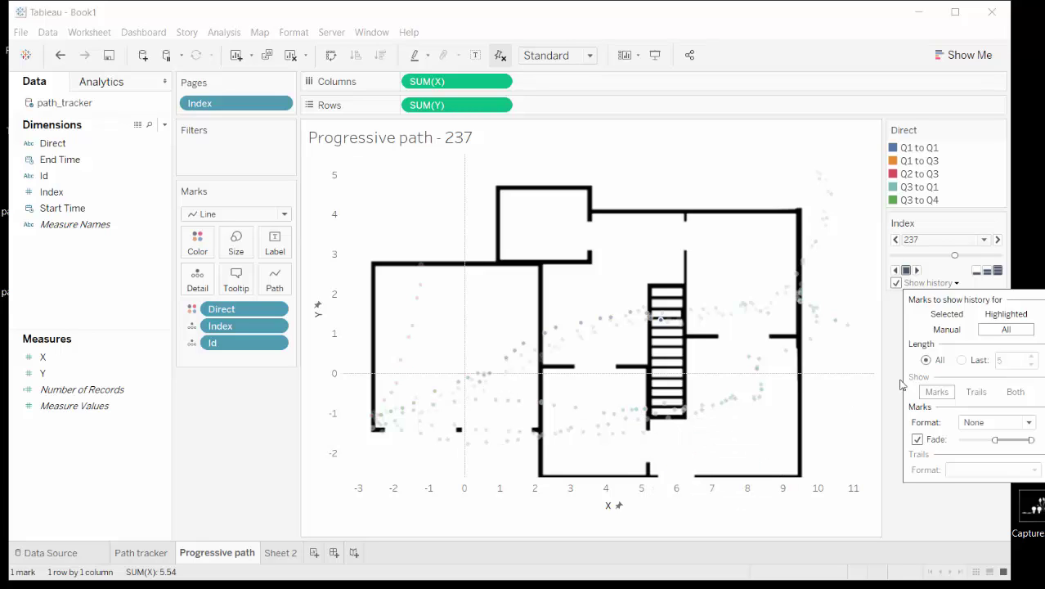
{"action": "left_click", "coordinate": [962, 361]}
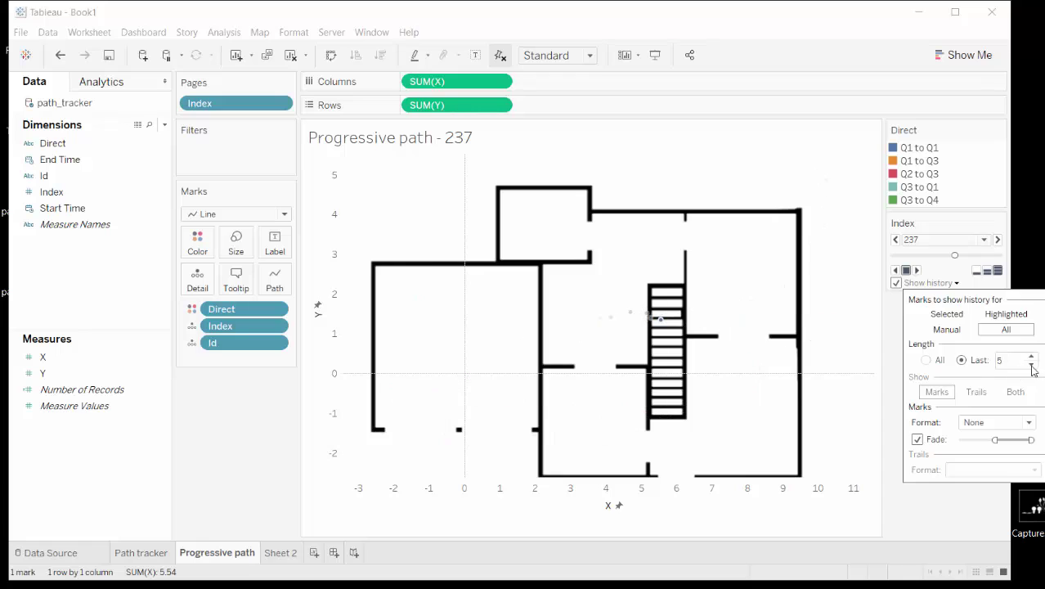
{"action": "left_click_drag", "start_coordinate": [667, 296], "coordinate": [609, 415]}
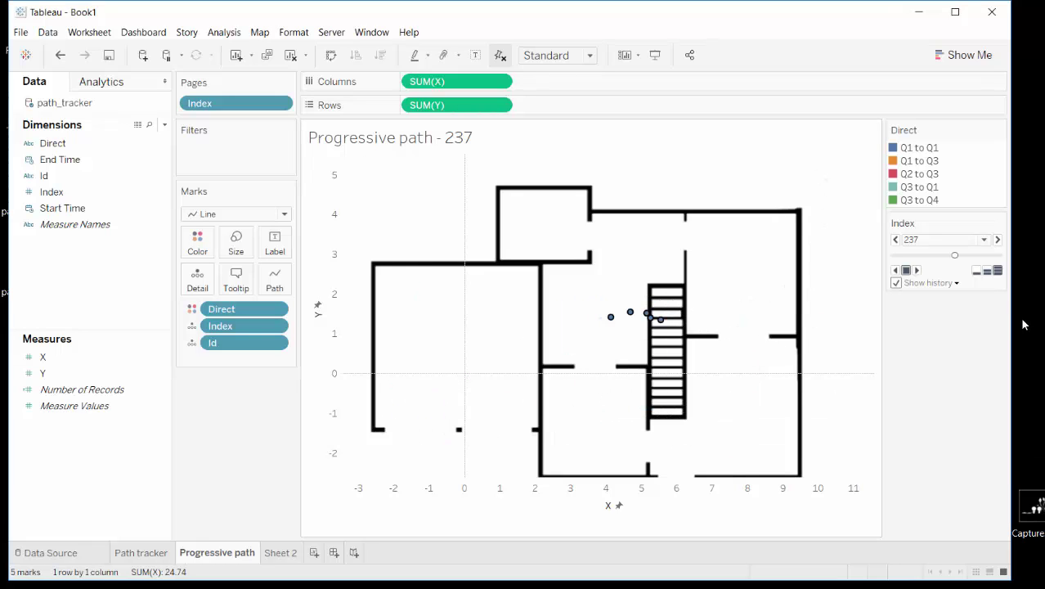
- Move the lower fade limit of the history marks slightly higher, keep their format at None, and play the pages forward
{"action": "left_click", "coordinate": [954, 283]}
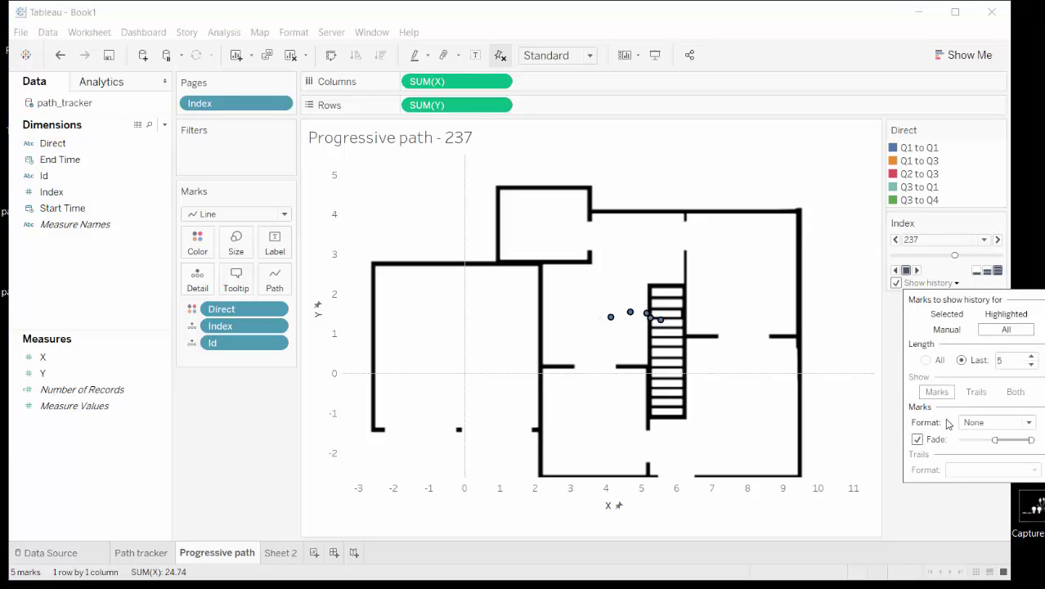
{"action": "mouse_move", "coordinate": [995, 442]}
{"action": "left_mouse_down"}
{"action": "mouse_move", "coordinate": [950, 441]}
{"action": "mouse_move", "coordinate": [1002, 441]}
{"action": "left_mouse_up"}
{"action": "left_click", "coordinate": [1004, 425]}
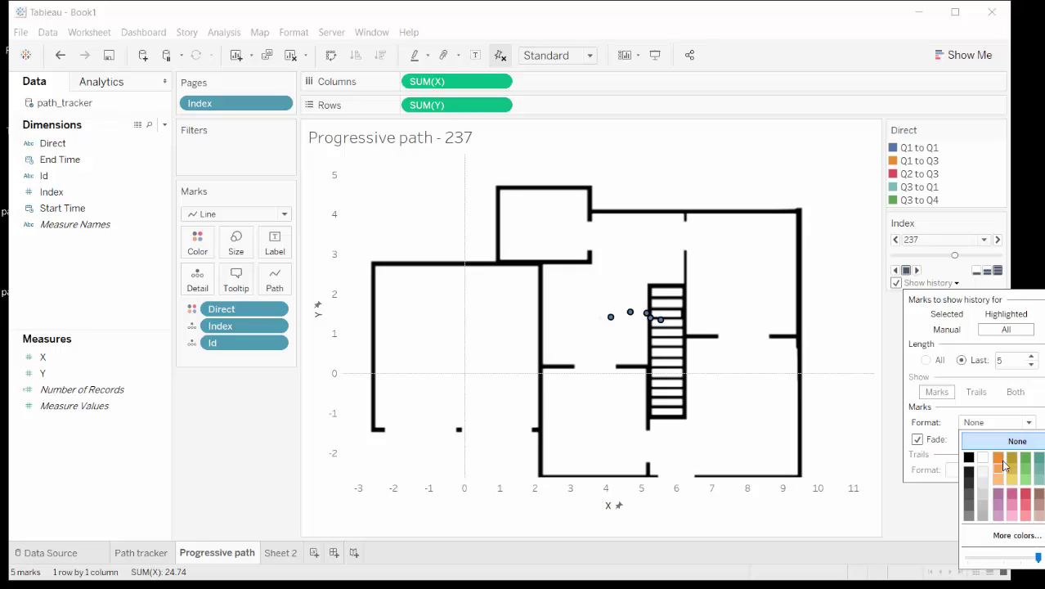
{"action": "left_click", "coordinate": [928, 483]}
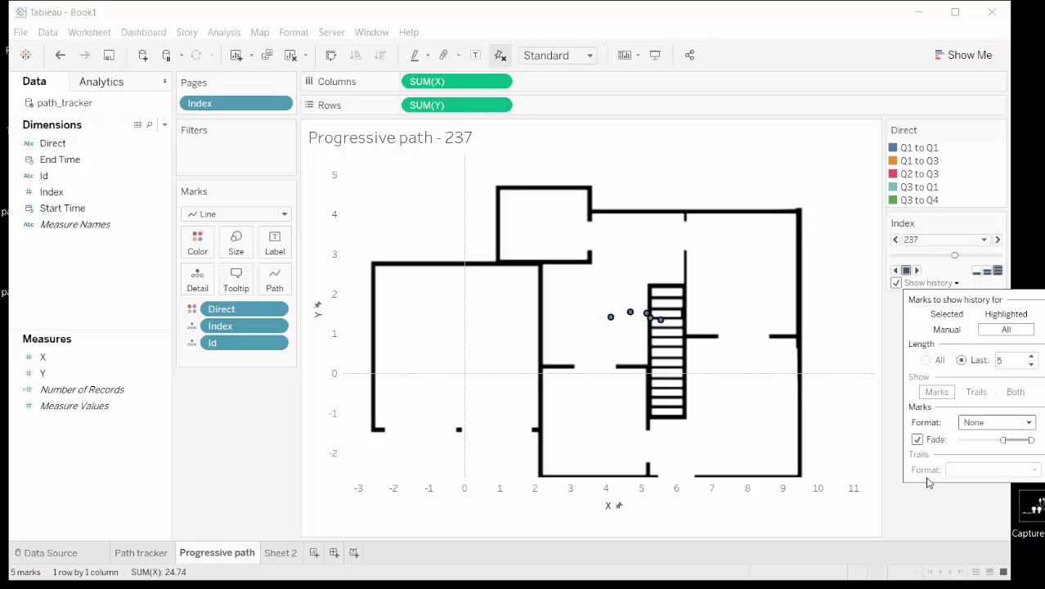
{"action": "left_click", "coordinate": [957, 280]}
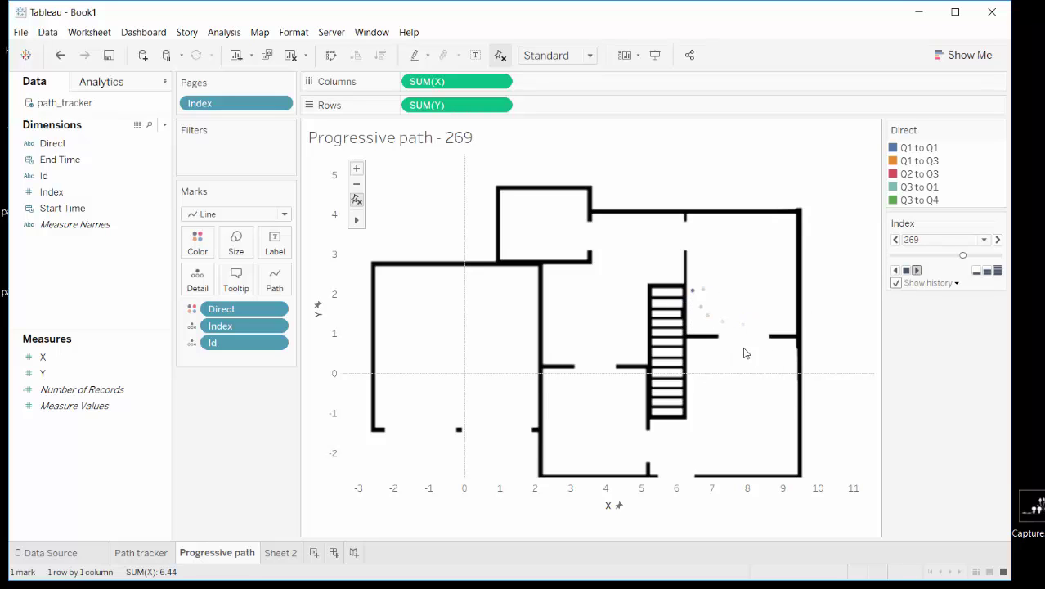
- Set the page history length to All
{"action": "left_click", "coordinate": [941, 283]}
{"action": "left_click", "coordinate": [928, 360]}
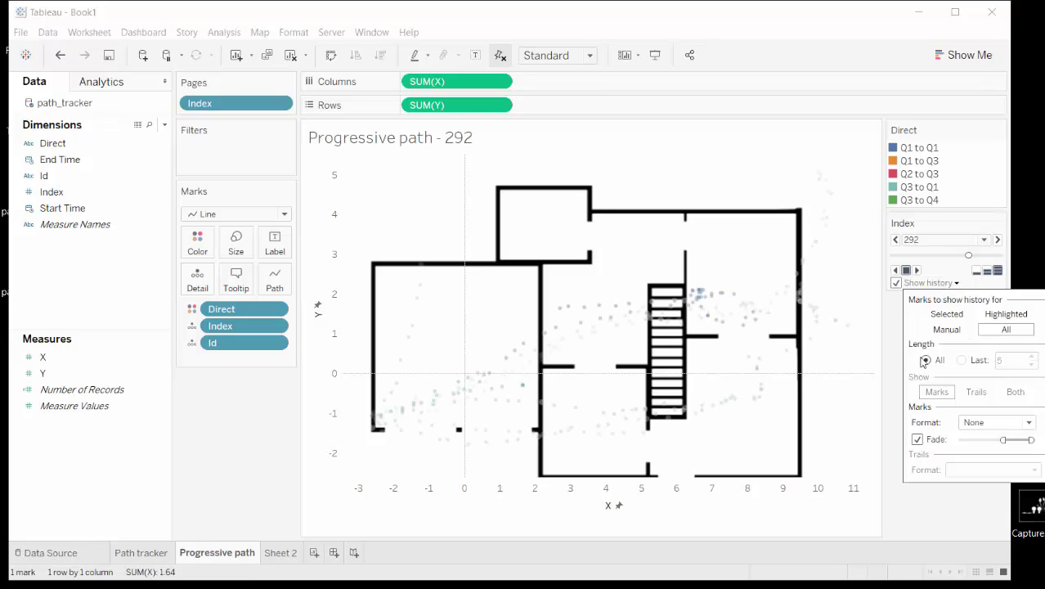
{"action": "left_click", "coordinate": [894, 350]}
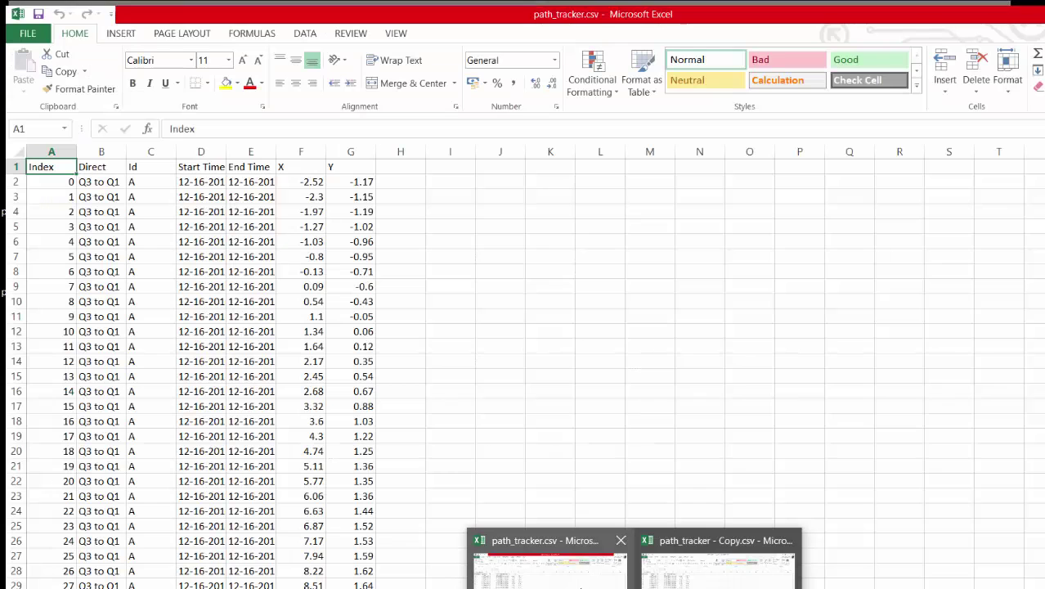
- Switch to path_tracker.csv in Excel and examine how the Id values run down column C for the first individual
{"action": "left_click", "coordinate": [584, 580]}
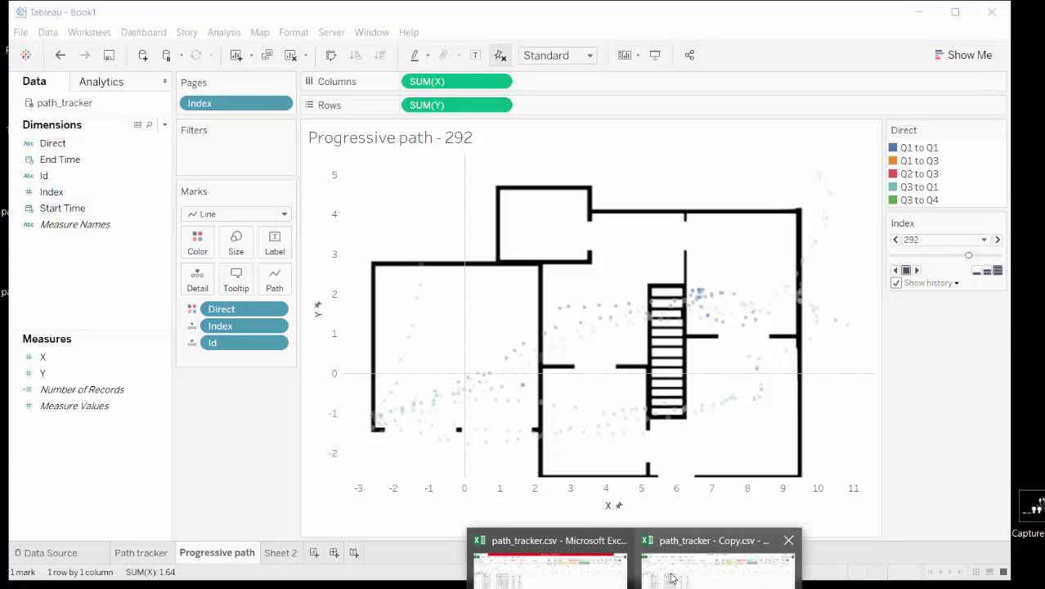
{"action": "left_click", "coordinate": [569, 581]}
{"action": "left_click", "coordinate": [63, 265]}
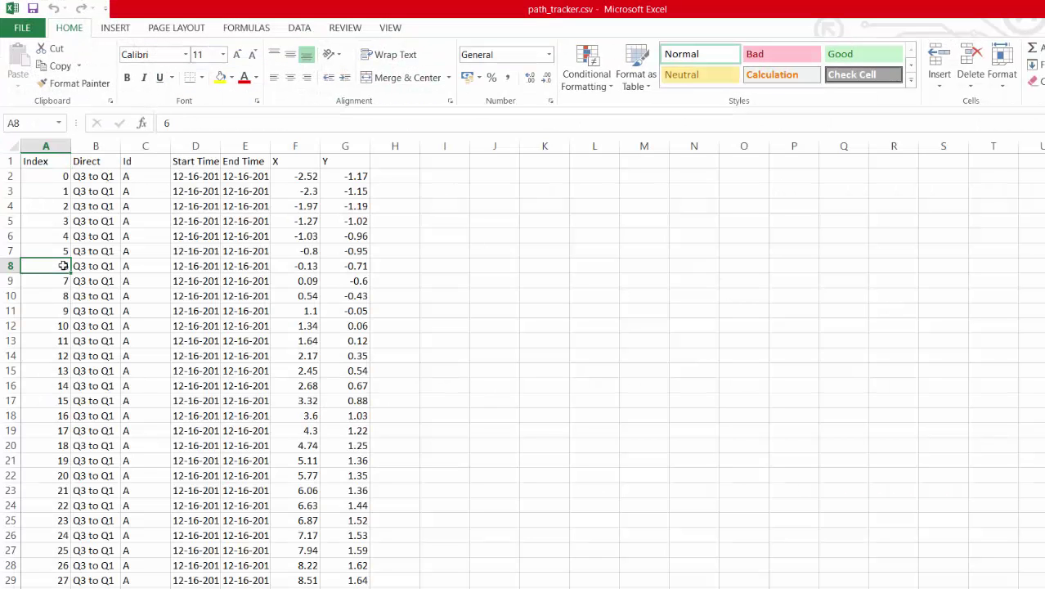
{"action": "key", "text": "ctrl+Home"}
{"action": "key", "text": "Down"}
{"action": "key", "text": "Right"}
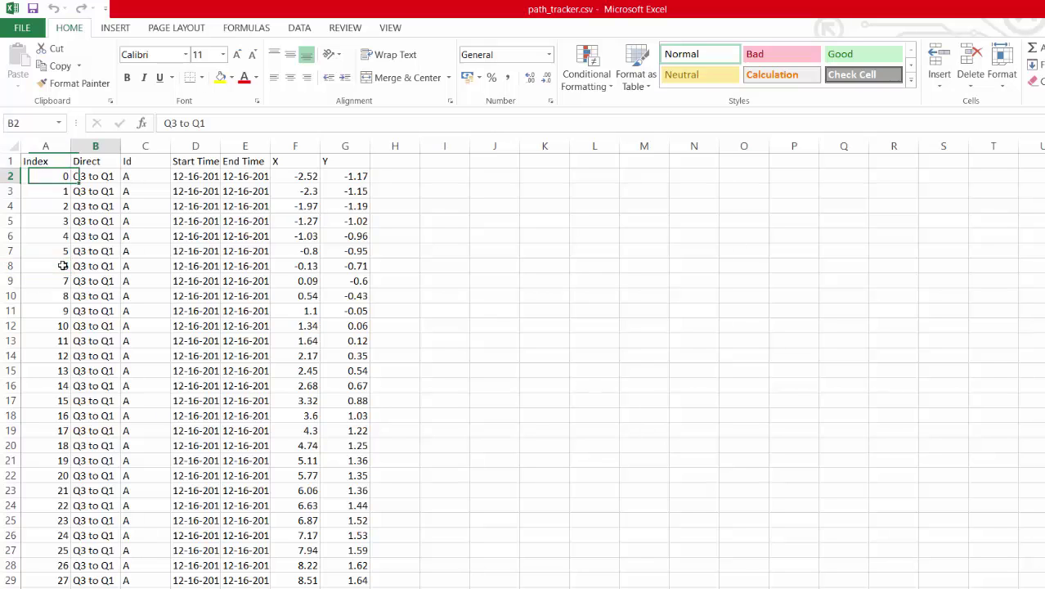
{"action": "key", "text": "Right"}
{"action": "key", "text": "shift+Down"}
{"action": "key", "text": "shift+Down"}
{"action": "key", "text": "shift+Down"}
{"action": "key", "text": "shift+Down"}
{"action": "key", "text": "shift+Down"}
{"action": "key", "text": "shift+Down"}
{"action": "key", "text": "shift+Down"}
{"action": "key", "text": "shift+Down"}
{"action": "key", "text": "shift+Down"}
{"action": "key", "text": "shift+Down"}
{"action": "key", "text": "shift+Down"}
{"action": "key", "text": "shift+Down"}
{"action": "key", "text": "shift+Down"}
{"action": "key", "text": "shift+Down"}
{"action": "key", "text": "shift+Down"}
{"action": "key", "text": "shift+Down"}
{"action": "key", "text": "shift+Down"}
{"action": "key", "text": "shift+Down"}
{"action": "key", "text": "shift+Down"}
{"action": "key", "text": "shift+Down"}
{"action": "key", "text": "shift+Down"}
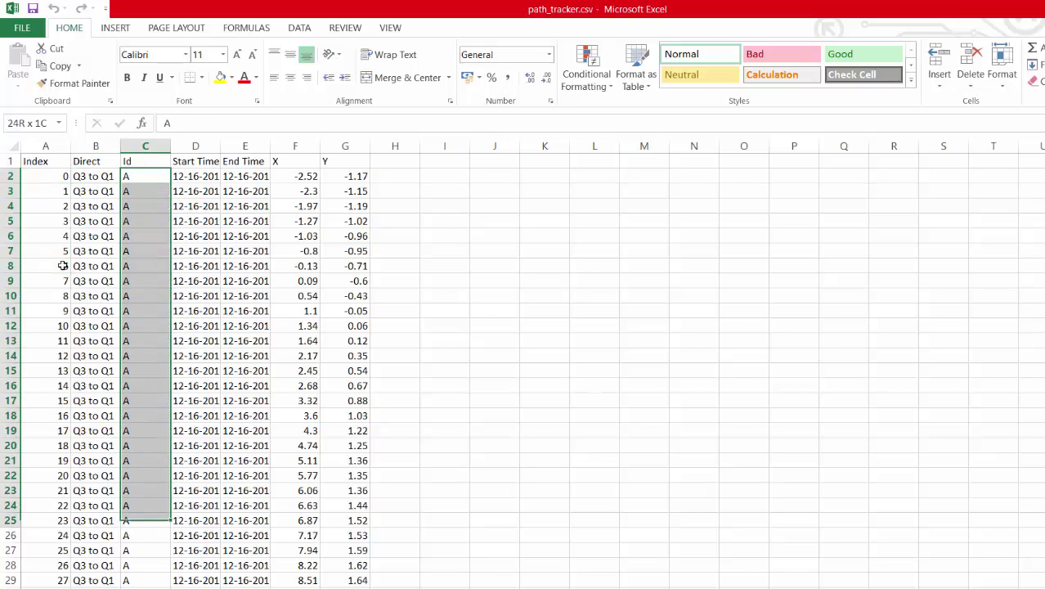
{"action": "key", "text": "shift+Up"}
{"action": "key", "text": "shift+Up"}
{"action": "key", "text": "shift+Up"}
{"action": "key", "text": "shift+Up"}
{"action": "key", "text": "shift+Up"}
{"action": "key", "text": "shift+Up"}
{"action": "key", "text": "shift+Up"}
{"action": "key", "text": "shift+Up"}
{"action": "key", "text": "shift+Up"}
{"action": "key", "text": "shift+Up"}
{"action": "key", "text": "shift+Up"}
{"action": "key", "text": "shift+Up"}
{"action": "key", "text": "shift+Up"}
{"action": "key", "text": "shift+Up"}
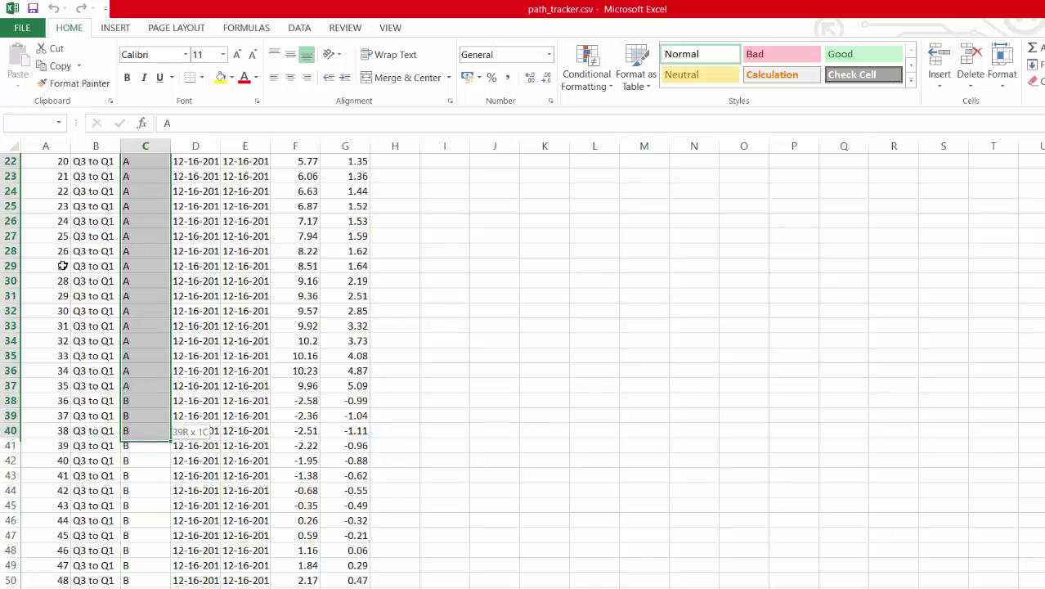
{"action": "key", "text": "shift+Left"}
{"action": "key", "text": "shift+Left"}
{"action": "key", "text": "Right"}
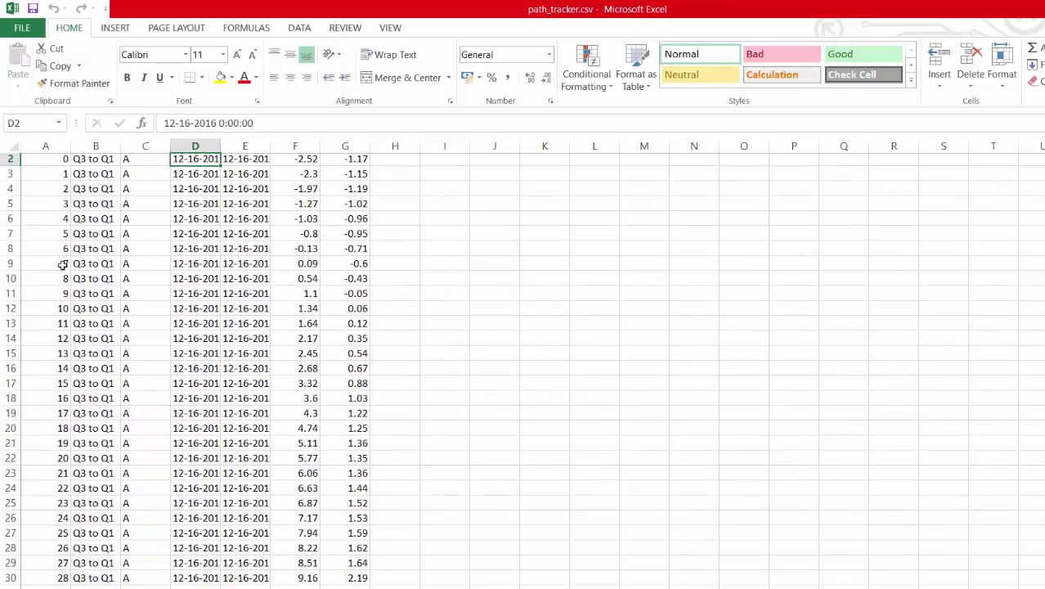
- Examine the Start Time column from row 2 down through the rows belonging to Id A
{"action": "key", "text": "Down"}
{"action": "key", "text": "Down"}
{"action": "key", "text": "Down"}
{"action": "key", "text": "Down"}
{"action": "key", "text": "Down"}
{"action": "key", "text": "Down"}
{"action": "key", "text": "Down"}
{"action": "key", "text": "Down"}
{"action": "key", "text": "Down"}
{"action": "key", "text": "Down"}
{"action": "key", "text": "Down"}
{"action": "key", "text": "Down"}
{"action": "key", "text": "Down"}
{"action": "key", "text": "Down"}
{"action": "key", "text": "Down"}
{"action": "key", "text": "Down"}
{"action": "key", "text": "Down"}
{"action": "key", "text": "Down"}
{"action": "key", "text": "Down"}
{"action": "key", "text": "Down"}
{"action": "key", "text": "Down"}
{"action": "key", "text": "Down"}
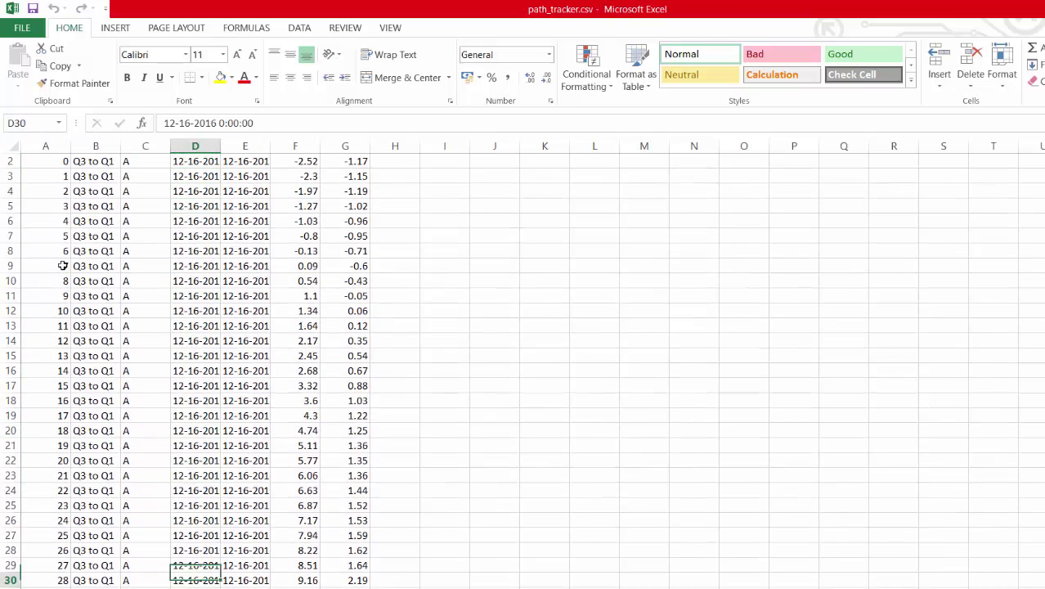
{"action": "key", "text": "Up"}
{"action": "key", "text": "Up"}
{"action": "key", "text": "Up"}
{"action": "key", "text": "Up"}
{"action": "key", "text": "Up"}
{"action": "key", "text": "Up"}
{"action": "key", "text": "Up"}
{"action": "key", "text": "Up"}
{"action": "key", "text": "Up"}
{"action": "key", "text": "Up"}
{"action": "key", "text": "Up"}
{"action": "key", "text": "Up"}
{"action": "key", "text": "Up"}
{"action": "key", "text": "Up"}
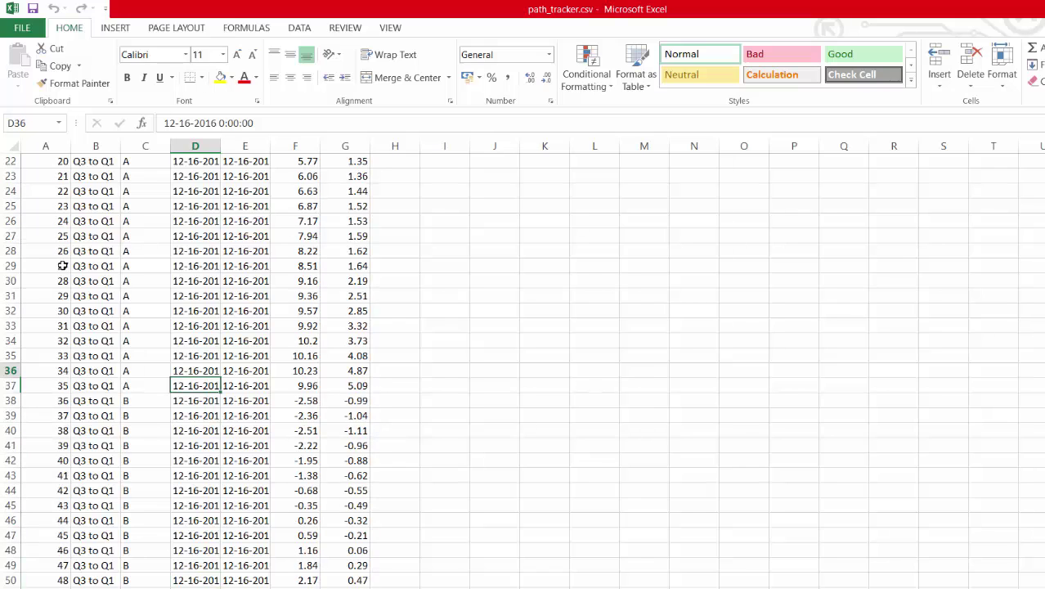
- Select the Index, Direct and Id cells of the Id B rows from row 38 down to inspect them, and return to cell A1
{"action": "key", "text": "Left"}
{"action": "key", "text": "Left"}
{"action": "key", "text": "Left"}
{"action": "key", "text": "Down"}
{"action": "key", "text": "Down"}
{"action": "key", "text": "Right"}
{"action": "key", "text": "Right"}
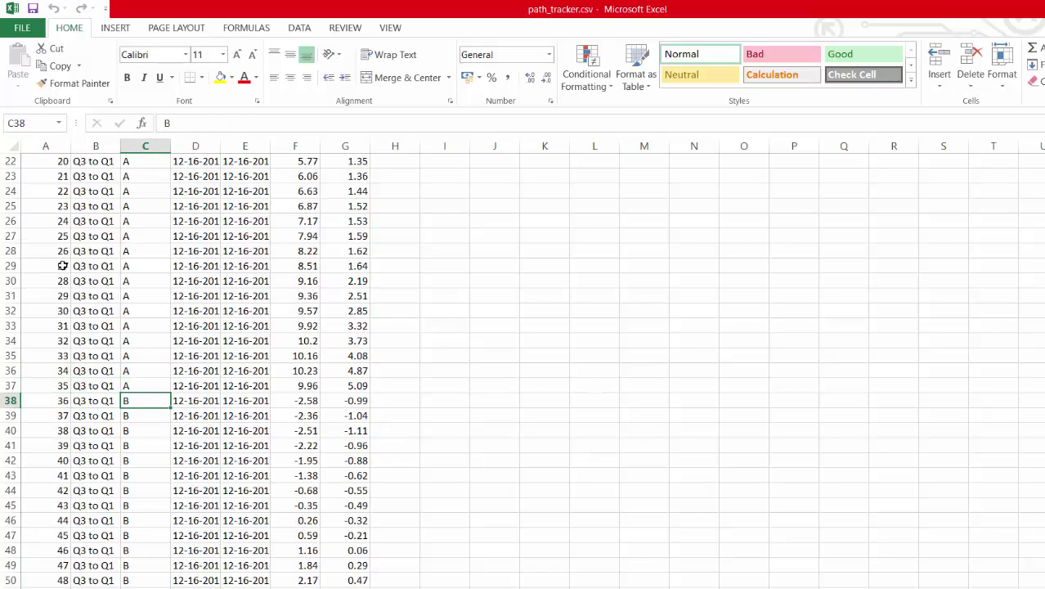
{"action": "key", "text": "shift+Down"}
{"action": "key", "text": "shift+Left"}
{"action": "key", "text": "shift+Left"}
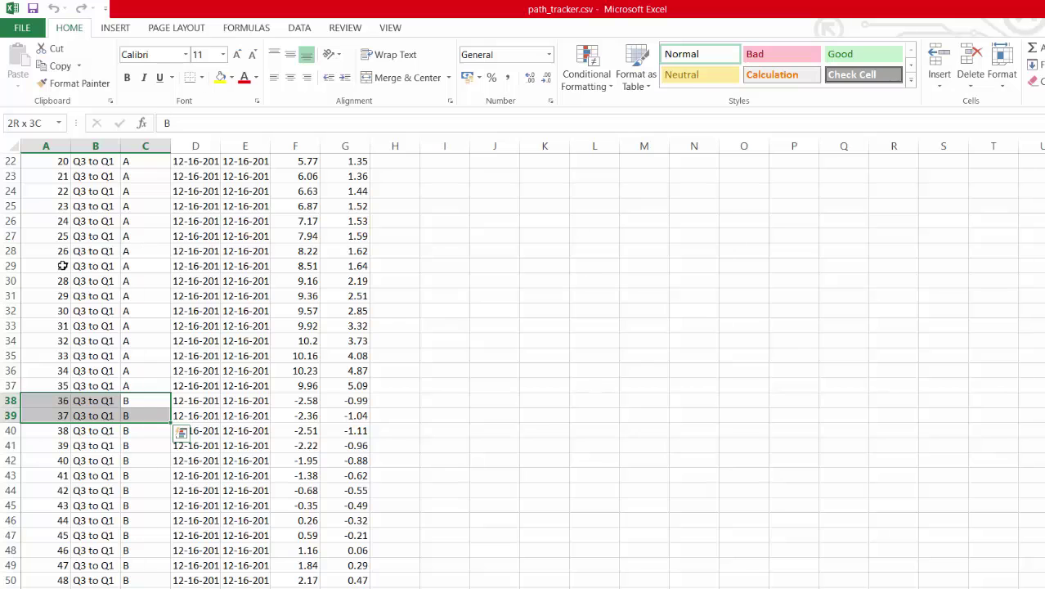
{"action": "key", "text": "shift+Down"}
{"action": "key", "text": "shift+Down"}
{"action": "key", "text": "shift+Down"}
{"action": "key", "text": "shift+Down"}
{"action": "key", "text": "shift+Down"}
{"action": "key", "text": "shift+Down"}
{"action": "key", "text": "shift+Down"}
{"action": "key", "text": "shift+Down"}
{"action": "key", "text": "shift+Down"}
{"action": "key", "text": "shift+Down"}
{"action": "key", "text": "shift+Down"}
{"action": "key", "text": "shift+Down"}
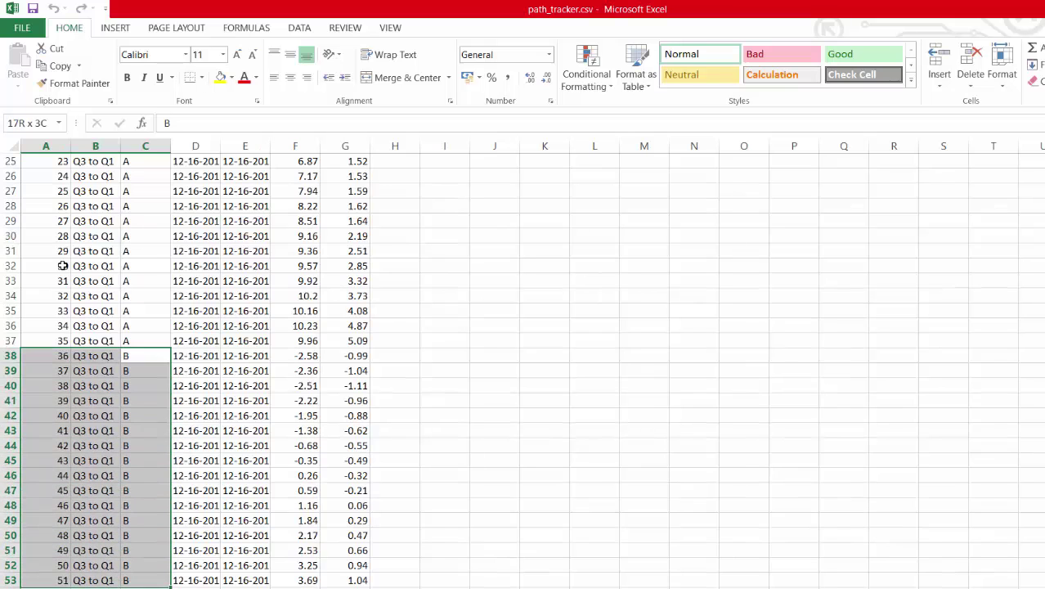
{"action": "key", "text": "ctrl+Up"}
{"action": "key", "text": "ctrl+Left"}
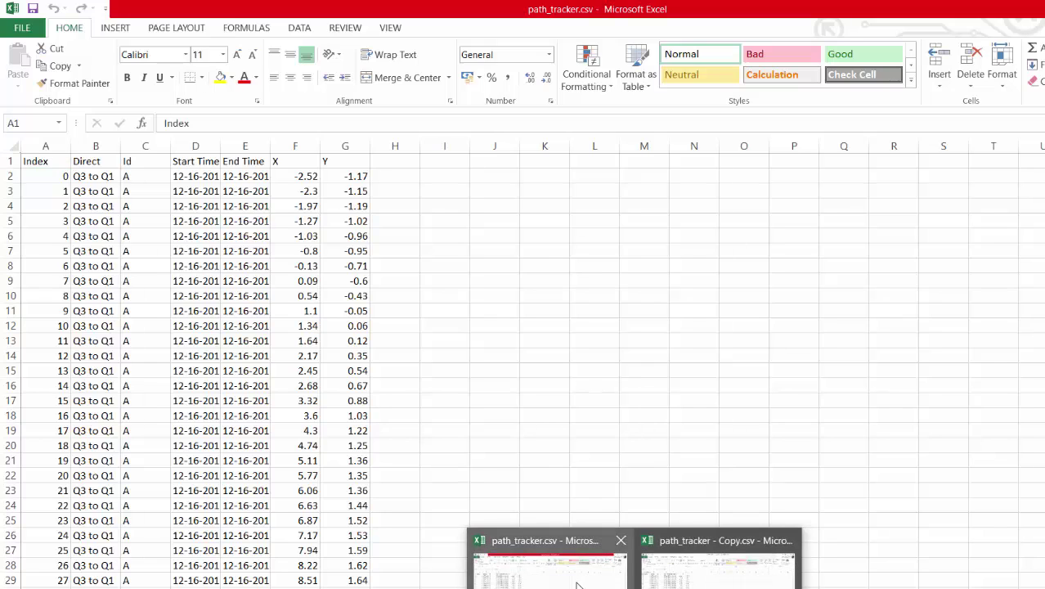
- Examine the Id values in column C of path_tracker.csv from the Id A rows down through row 55
{"action": "left_click", "coordinate": [553, 558]}
{"action": "left_click", "coordinate": [217, 329]}
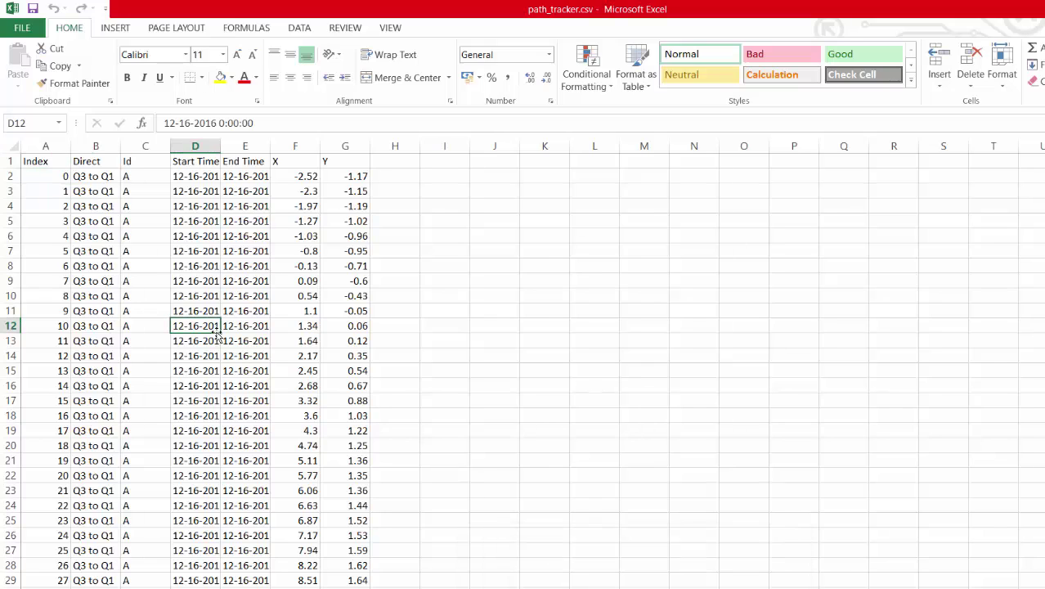
{"action": "key", "text": "ctrl+Home"}
{"action": "key", "text": "Right"}
{"action": "key", "text": "Down"}
{"action": "key", "text": "Down"}
{"action": "key", "text": "Right"}
{"action": "key", "text": "Down"}
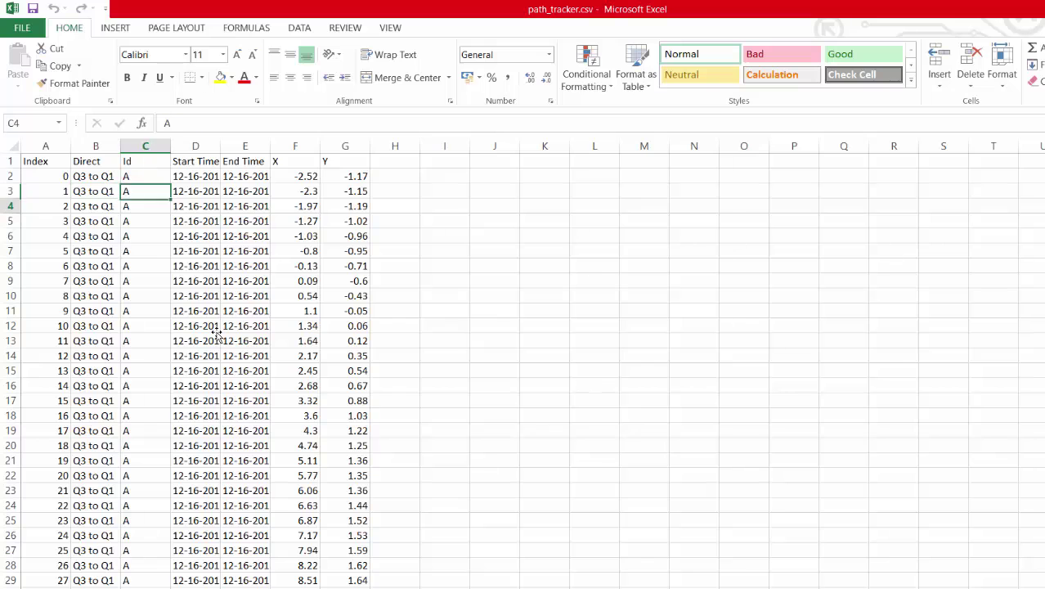
{"action": "key", "text": "Down"}
{"action": "key", "text": "Down"}
{"action": "key", "text": "Down"}
{"action": "key", "text": "Down"}
{"action": "key", "text": "Down"}
{"action": "key", "text": "Down"}
{"action": "key", "text": "Down"}
{"action": "key", "text": "Down"}
{"action": "key", "text": "Down"}
{"action": "key", "text": "Down"}
{"action": "key", "text": "Down"}
{"action": "key", "text": "Down"}
{"action": "key", "text": "Down"}
{"action": "key", "text": "Down"}
{"action": "key", "text": "Down"}
{"action": "key", "text": "Down"}
{"action": "key", "text": "Down"}
{"action": "key", "text": "Down"}
{"action": "key", "text": "Down"}
{"action": "key", "text": "Down"}
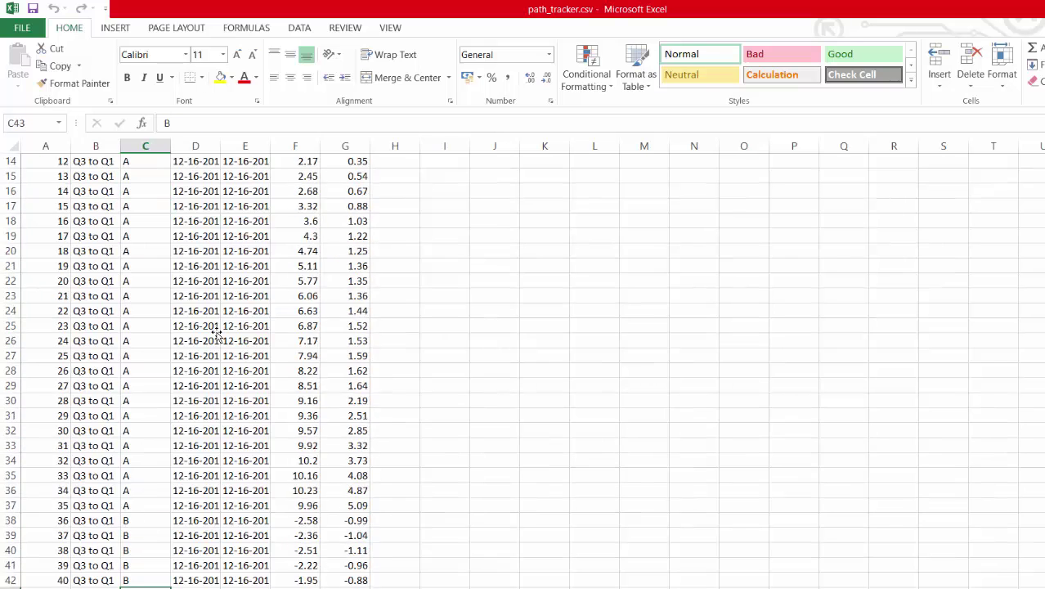
{"action": "key", "text": "Down"}
{"action": "key", "text": "Down"}
{"action": "key", "text": "Down"}
{"action": "key", "text": "Down"}
{"action": "key", "text": "Down"}
{"action": "key", "text": "Down"}
{"action": "key", "text": "Down"}
{"action": "key", "text": "Down"}
{"action": "key", "text": "Down"}
{"action": "key", "text": "Down"}
{"action": "key", "text": "Down"}
{"action": "key", "text": "Down"}
{"action": "key", "text": "Down"}
{"action": "key", "text": "Up"}
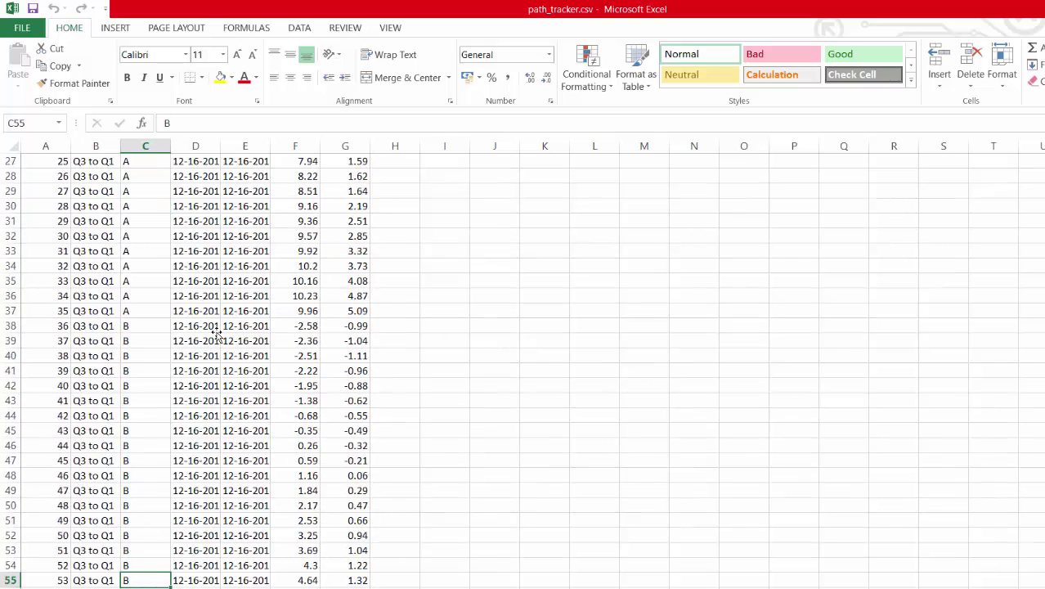
- Switch to path_tracker - Copy.csv and examine the Index column from the first row down through row 44
{"action": "left_click", "coordinate": [635, 588]}
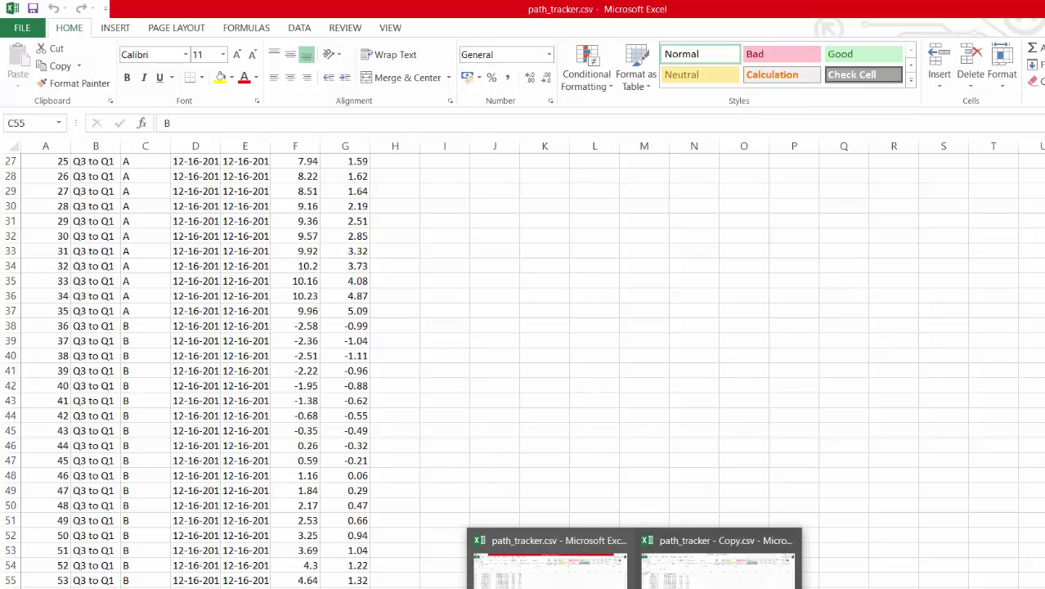
{"action": "left_click", "coordinate": [717, 565]}
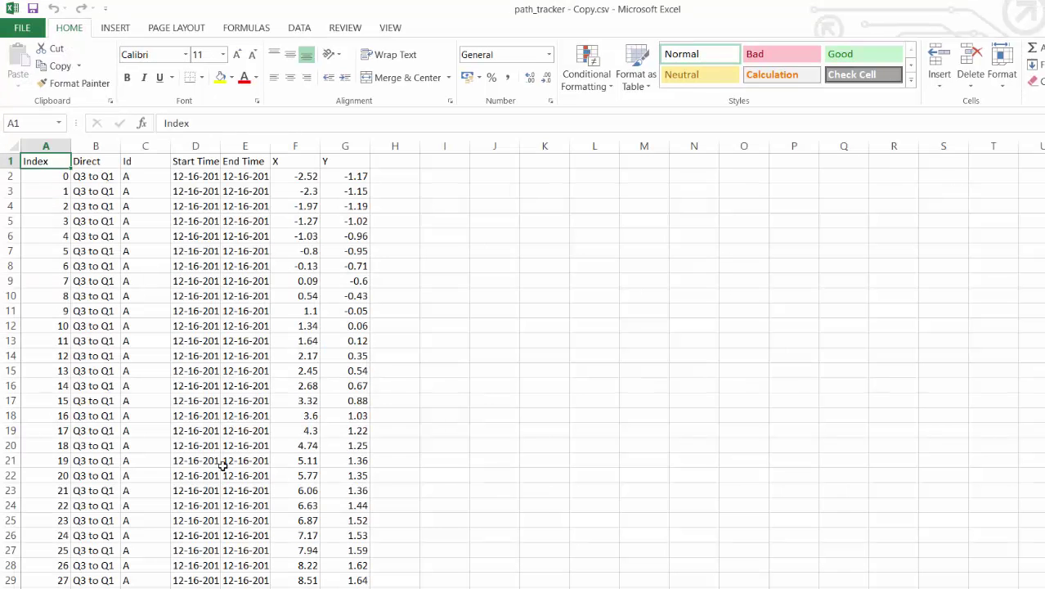
{"action": "left_click", "coordinate": [173, 473]}
{"action": "key", "text": "ctrl+Home"}
{"action": "key", "text": "Down"}
{"action": "key", "text": "Down"}
{"action": "key", "text": "Down"}
{"action": "key", "text": "Down"}
{"action": "key", "text": "Down"}
{"action": "key", "text": "Down"}
{"action": "key", "text": "Down"}
{"action": "key", "text": "Down"}
{"action": "key", "text": "Down"}
{"action": "key", "text": "Down"}
{"action": "key", "text": "Down"}
{"action": "key", "text": "Down"}
{"action": "key", "text": "Down"}
{"action": "key", "text": "Down"}
{"action": "key", "text": "Down"}
{"action": "key", "text": "Down"}
{"action": "key", "text": "Down"}
{"action": "key", "text": "Down"}
{"action": "key", "text": "Down"}
{"action": "key", "text": "Down"}
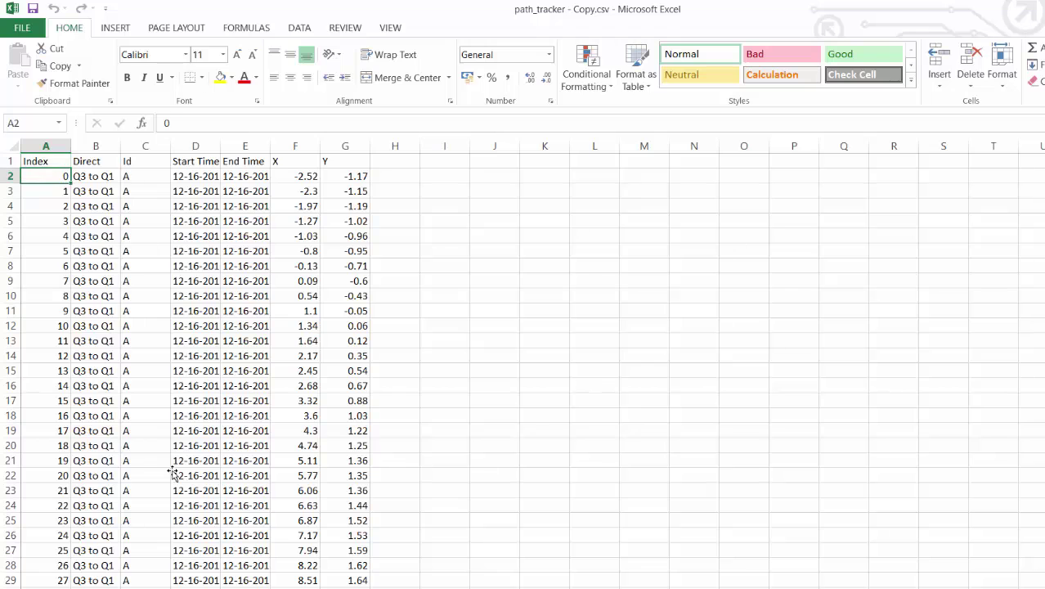
{"action": "key", "text": "Down"}
{"action": "key", "text": "Down"}
{"action": "key", "text": "Down"}
{"action": "key", "text": "Down"}
{"action": "key", "text": "Down"}
{"action": "key", "text": "Down"}
{"action": "key", "text": "Down"}
{"action": "key", "text": "Down"}
{"action": "key", "text": "Down"}
{"action": "key", "text": "Down"}
{"action": "key", "text": "Down"}
{"action": "key", "text": "Down"}
{"action": "key", "text": "Down"}
{"action": "key", "text": "Down"}
{"action": "key", "text": "Down"}
{"action": "key", "text": "Down"}
{"action": "key", "text": "Down"}
{"action": "key", "text": "Down"}
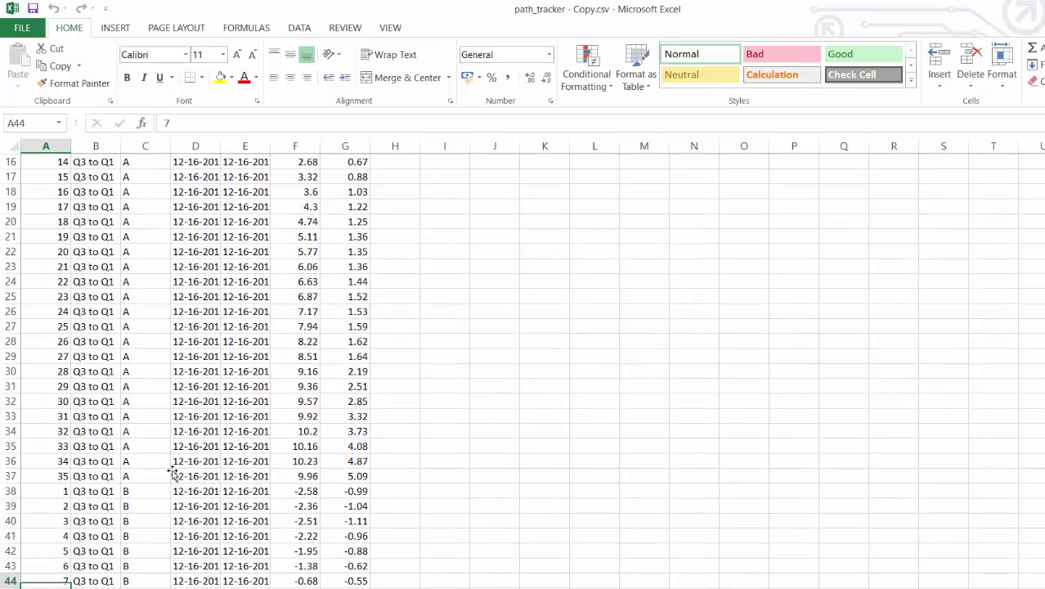
- Compare the Index and Id values around rows 37 to 39, where Id A changes to Id B
{"action": "key", "text": "Up"}
{"action": "key", "text": "Up"}
{"action": "key", "text": "Up"}
{"action": "key", "text": "Up"}
{"action": "key", "text": "Up"}
{"action": "key", "text": "Up"}
{"action": "key", "text": "Up"}
{"action": "key", "text": "Up"}
{"action": "key", "text": "Right"}
{"action": "key", "text": "Right"}
{"action": "key", "text": "Down"}
{"action": "key", "text": "Down"}
{"action": "key", "text": "Down"}
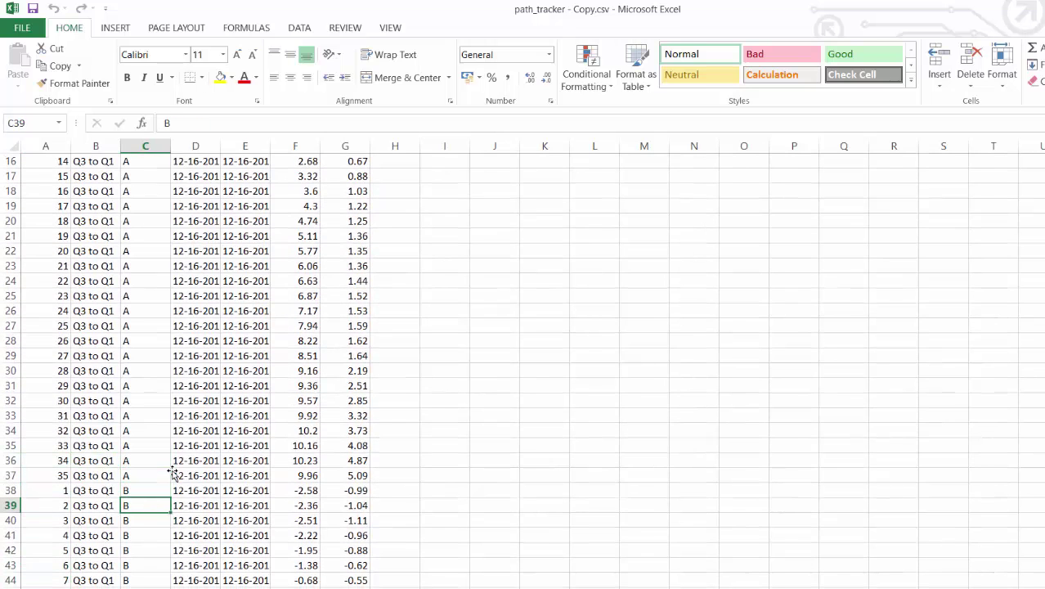
- Select the Index cells from row 38 downward to inspect the numbering for the individuals after Id A
{"action": "key", "text": "Left"}
{"action": "key", "text": "Left"}
{"action": "key", "text": "Up"}
{"action": "key", "text": "shift+Down"}
{"action": "key", "text": "shift+Down"}
{"action": "key", "text": "shift+Down"}
{"action": "key", "text": "shift+Down"}
{"action": "key", "text": "shift+Down"}
{"action": "key", "text": "shift+Down"}
{"action": "key", "text": "shift+Down"}
{"action": "key", "text": "shift+Down"}
{"action": "key", "text": "shift+Down"}
{"action": "key", "text": "shift+Down"}
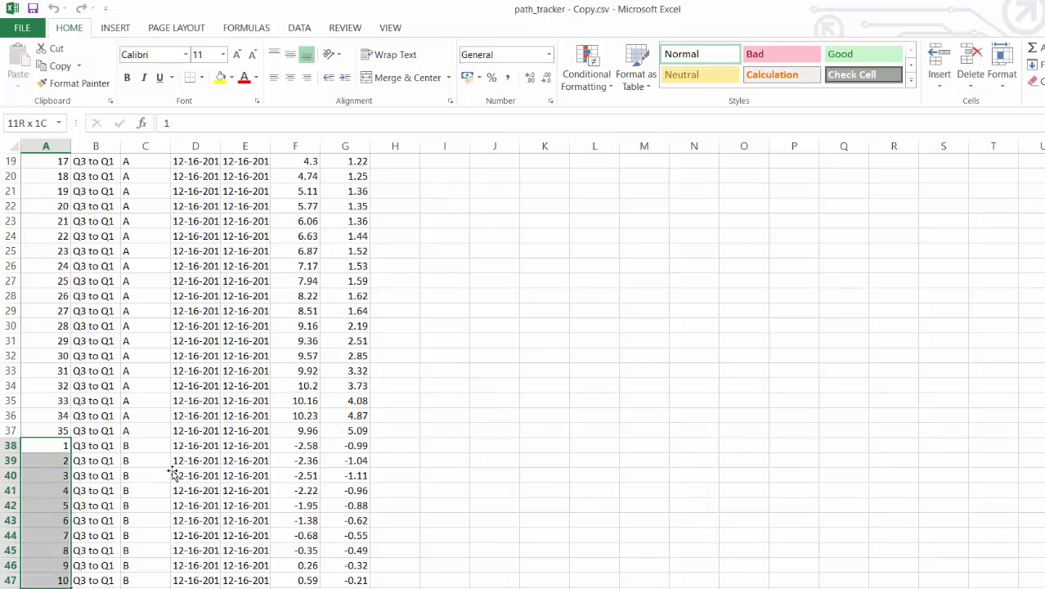
{"action": "key", "text": "shift+Down"}
{"action": "key", "text": "shift+Down"}
{"action": "key", "text": "shift+Down"}
{"action": "key", "text": "shift+Down"}
{"action": "key", "text": "shift+Down"}
{"action": "key", "text": "shift+Down"}
{"action": "key", "text": "shift+Down"}
{"action": "key", "text": "shift+Down"}
{"action": "key", "text": "shift+Down"}
{"action": "key", "text": "shift+Down"}
{"action": "key", "text": "shift+Down"}
{"action": "key", "text": "shift+Down"}
{"action": "key", "text": "shift+Down"}
{"action": "key", "text": "shift+Down"}
{"action": "key", "text": "shift+Down"}
{"action": "key", "text": "shift+Down"}
{"action": "key", "text": "shift+Down"}
{"action": "key", "text": "shift+Down"}
{"action": "key", "text": "shift+Down"}
{"action": "key", "text": "shift+Down"}
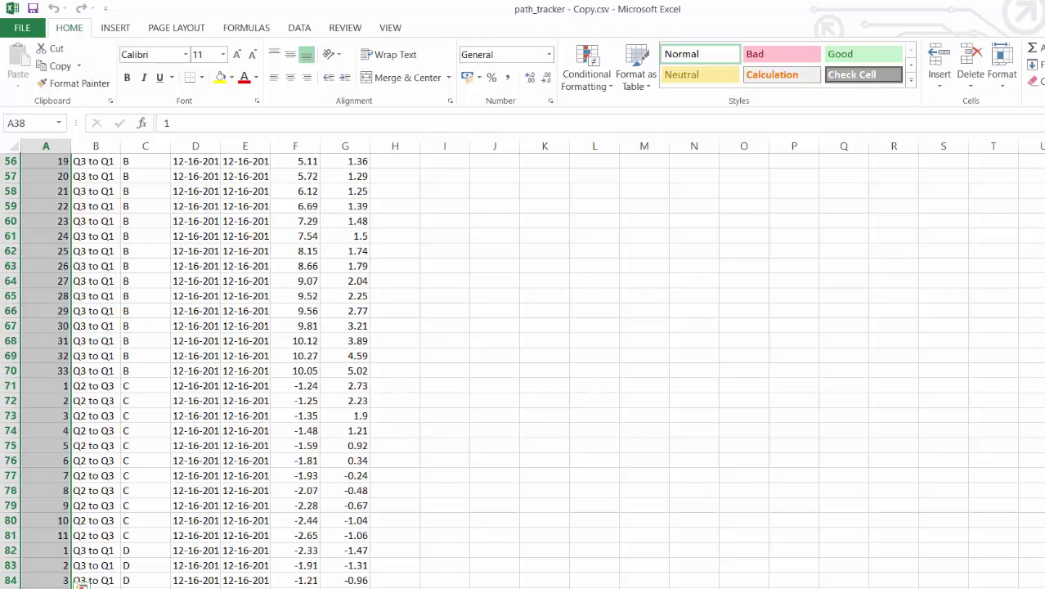
- Switch to Tableau, connect path_tracker - Copy.csv as a new text file data source, and check its Index values in the data preview
{"action": "left_click", "coordinate": [677, 558]}
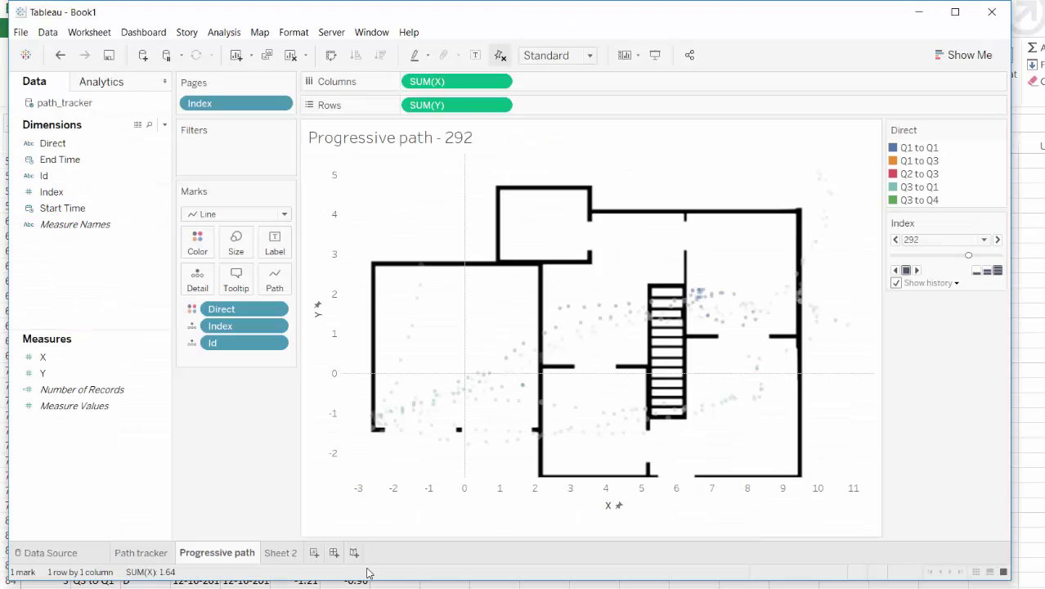
{"action": "left_click", "coordinate": [280, 554]}
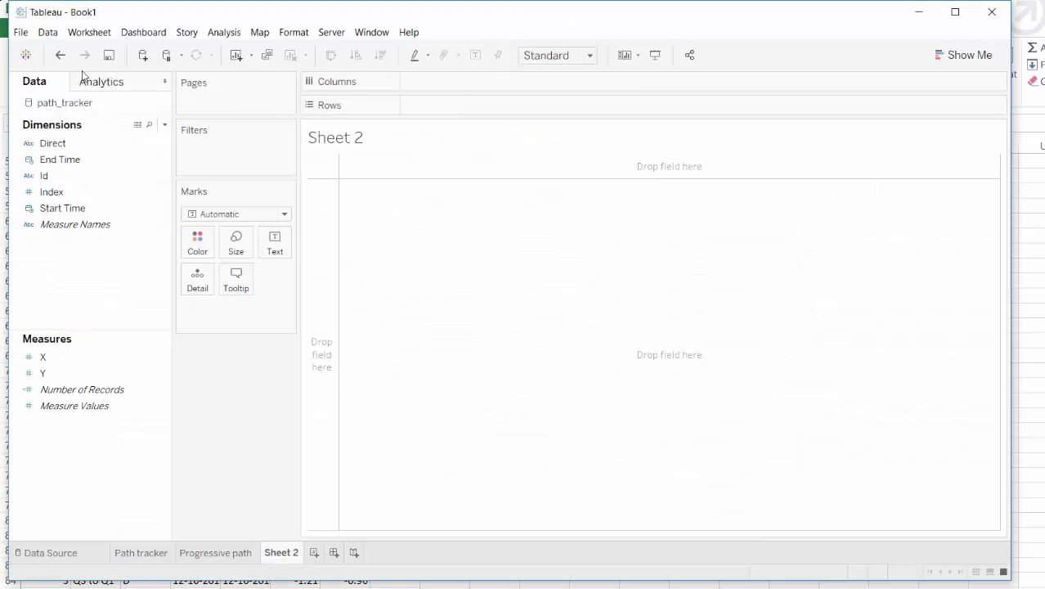
{"action": "left_click", "coordinate": [142, 55]}
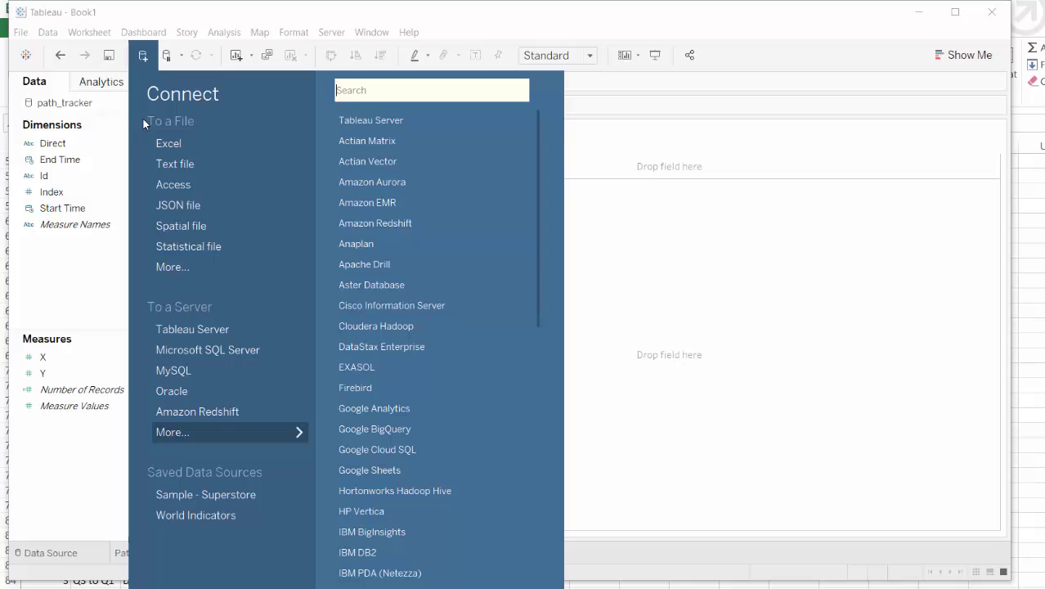
{"action": "left_click", "coordinate": [174, 164]}
{"action": "left_click", "coordinate": [269, 191]}
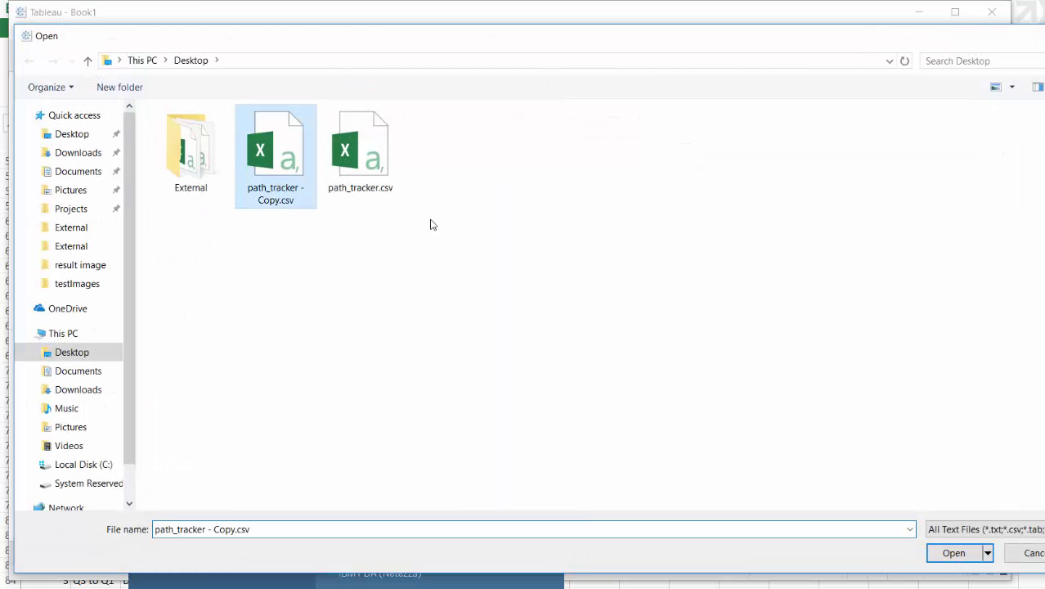
{"action": "left_click", "coordinate": [954, 553]}
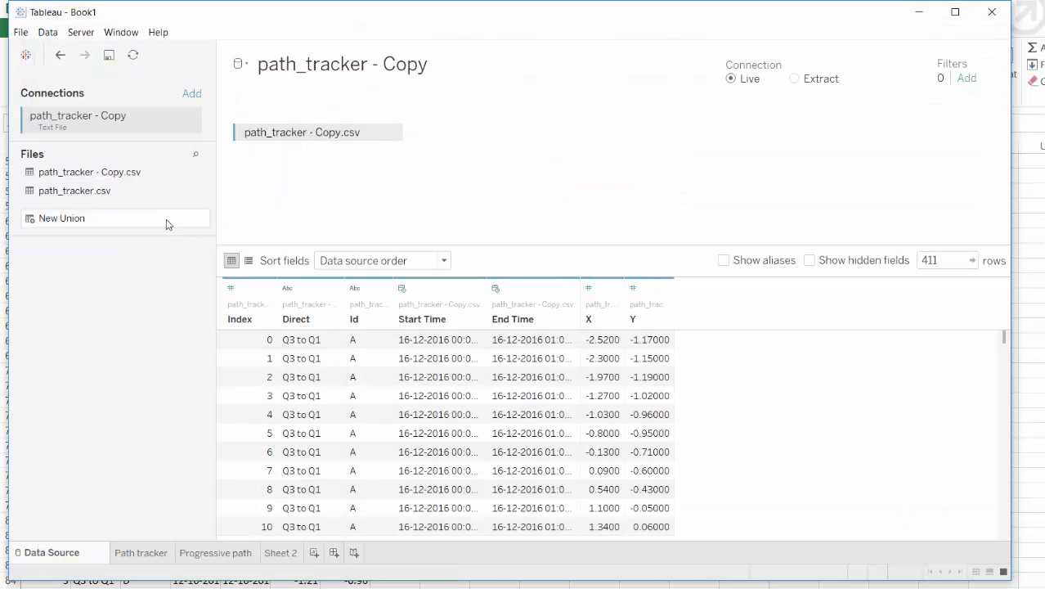
{"action": "scroll", "coordinate": [272, 385], "scroll_direction": "down", "scroll_amount": 14}
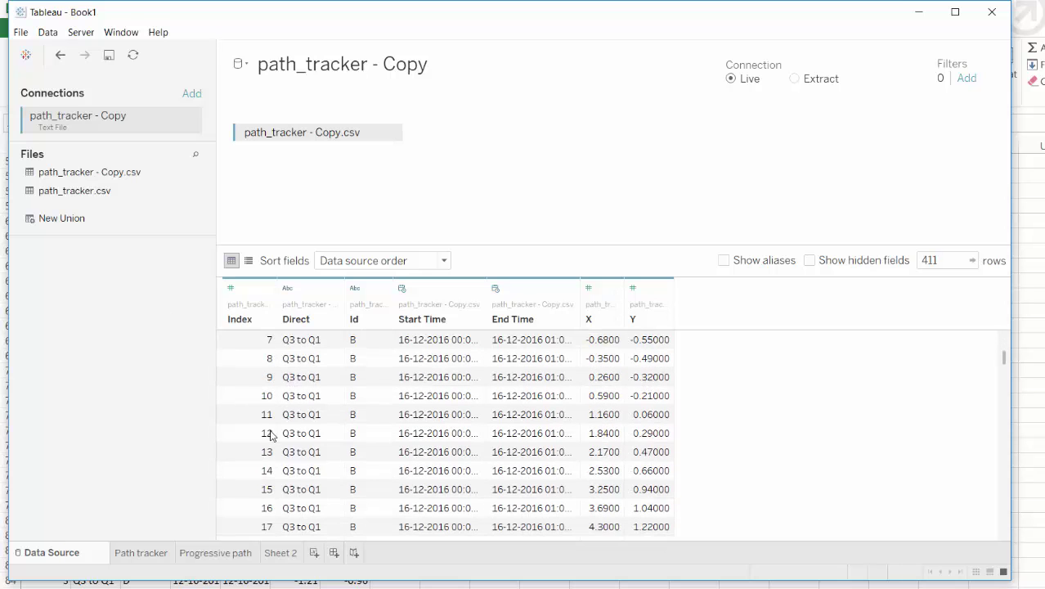
{"action": "scroll", "coordinate": [280, 397], "scroll_direction": "up", "scroll_amount": 3}
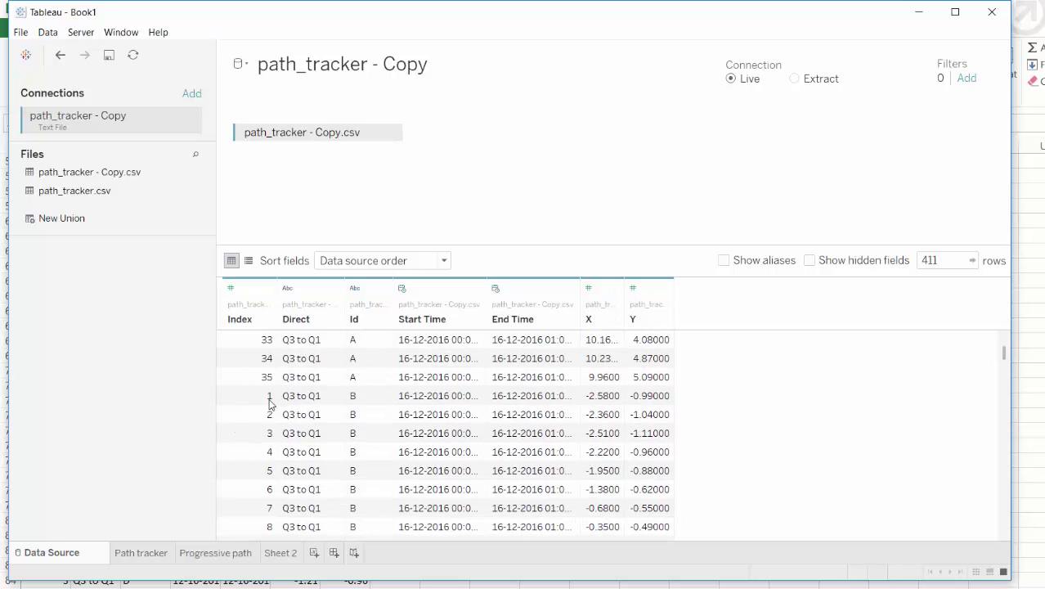
- Rename Sheet 2 as Sync Progressive path
{"action": "left_click", "coordinate": [288, 554]}
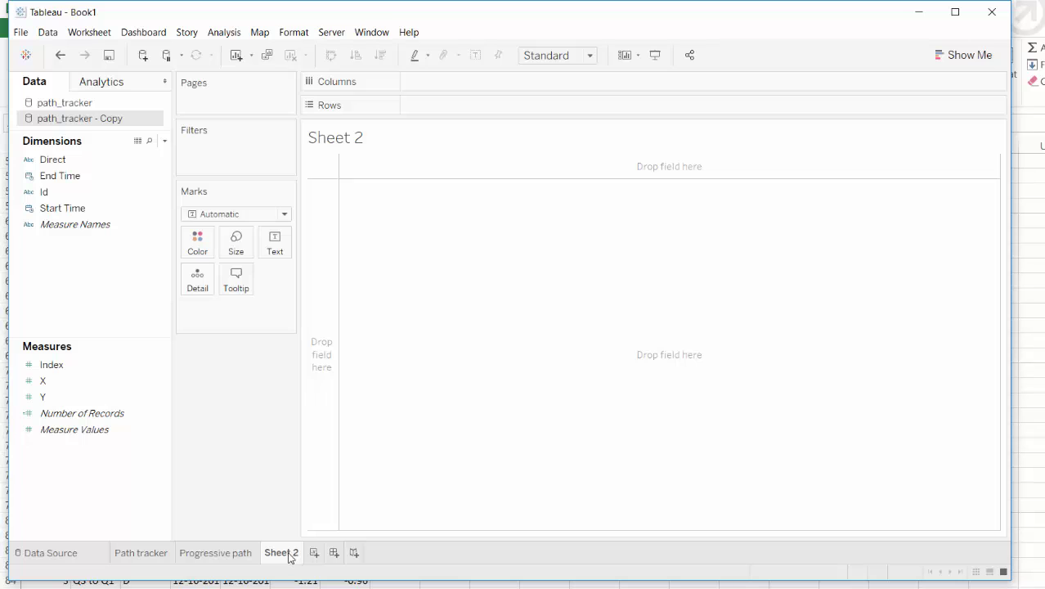
{"action": "double_click", "coordinate": [288, 554]}
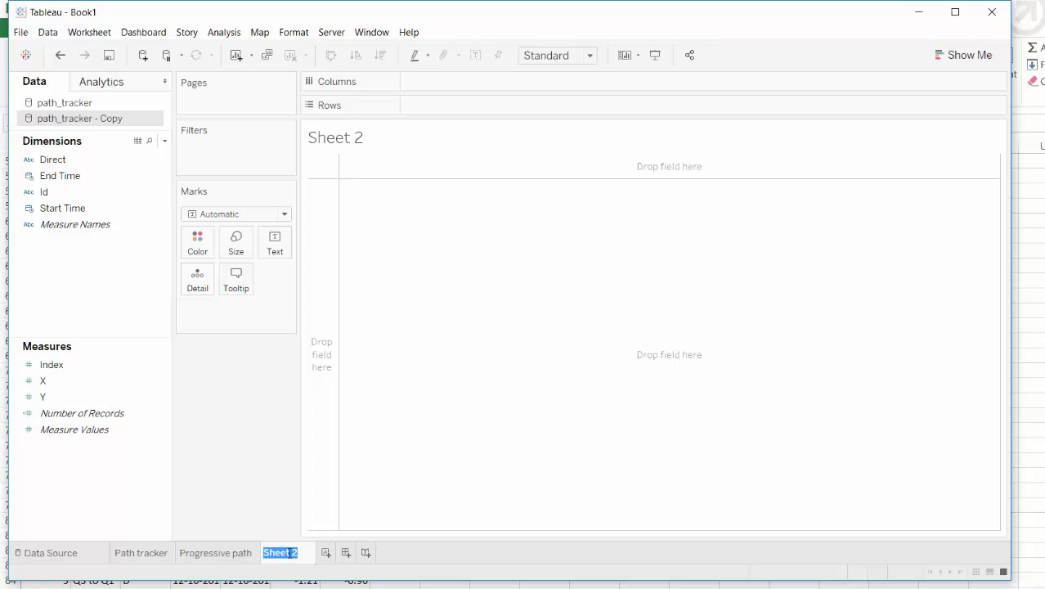
{"action": "type", "text": "Sync Progress"}
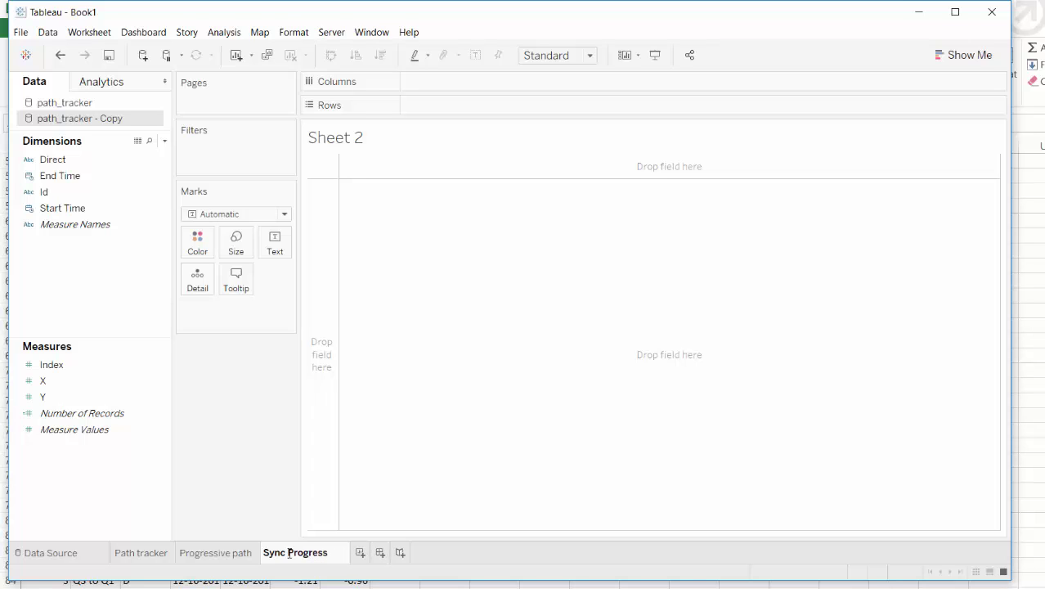
{"action": "type", "text": "ive path"}
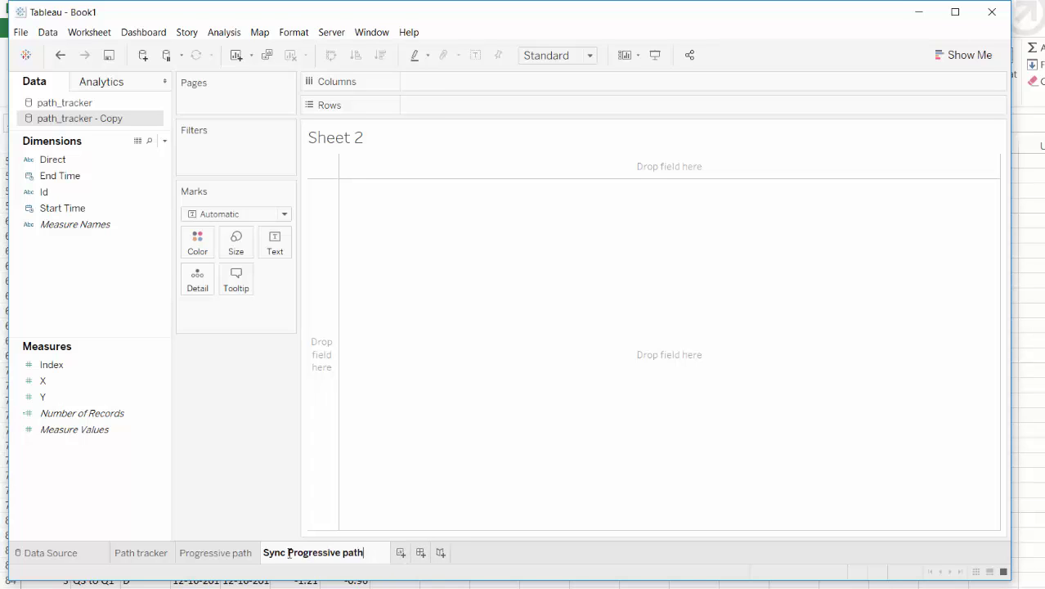
{"action": "key", "text": "Return"}
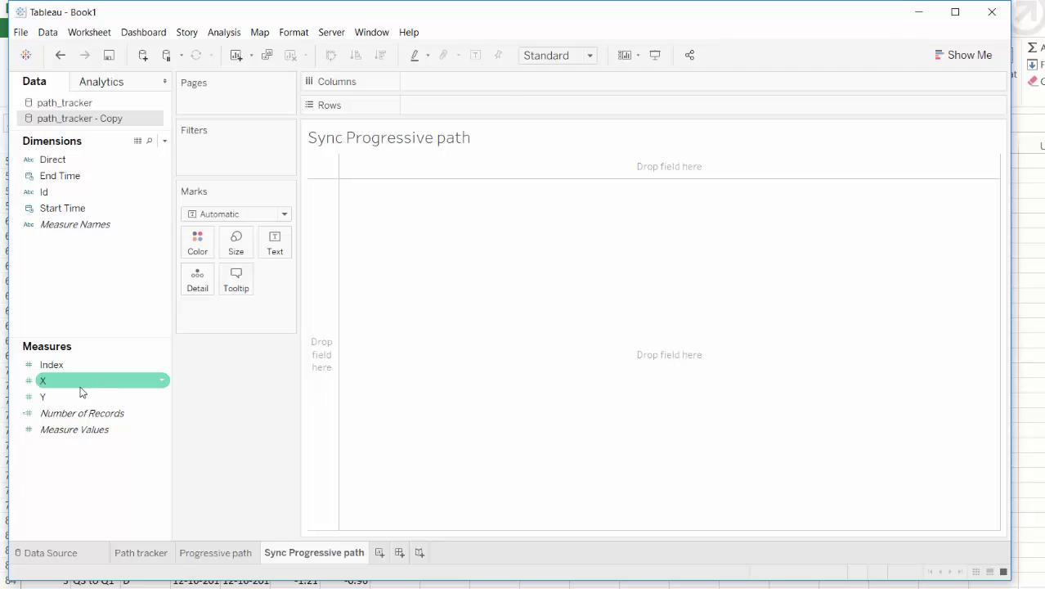
- Plot X on Columns against Y on Rows from path_tracker - Copy, broken down by Index converted to a dimension
{"action": "double_click", "coordinate": [81, 381]}
{"action": "double_click", "coordinate": [81, 396]}
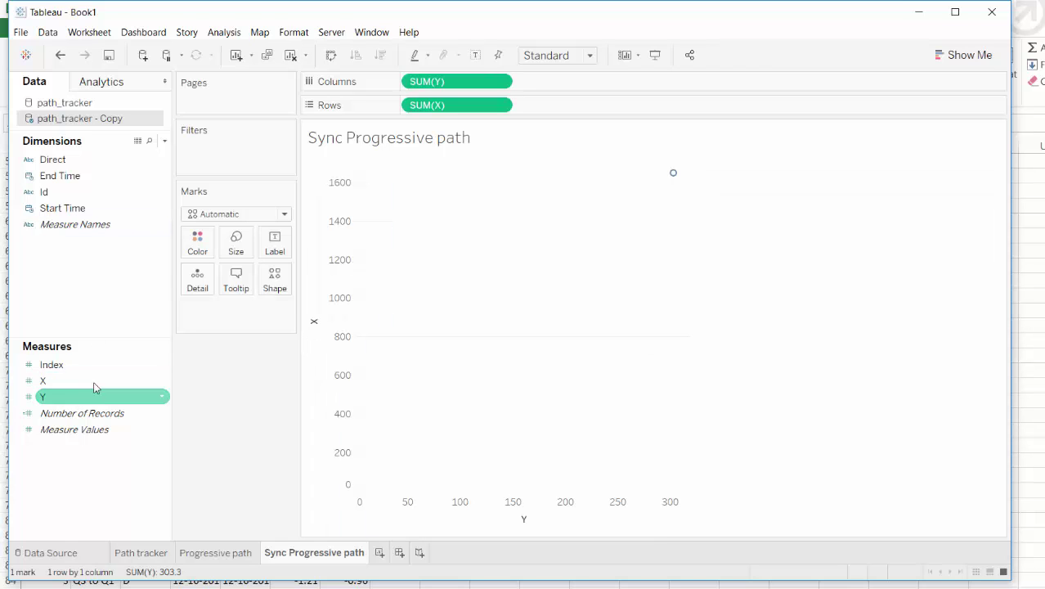
{"action": "right_click", "coordinate": [161, 367]}
{"action": "left_click", "coordinate": [238, 508]}
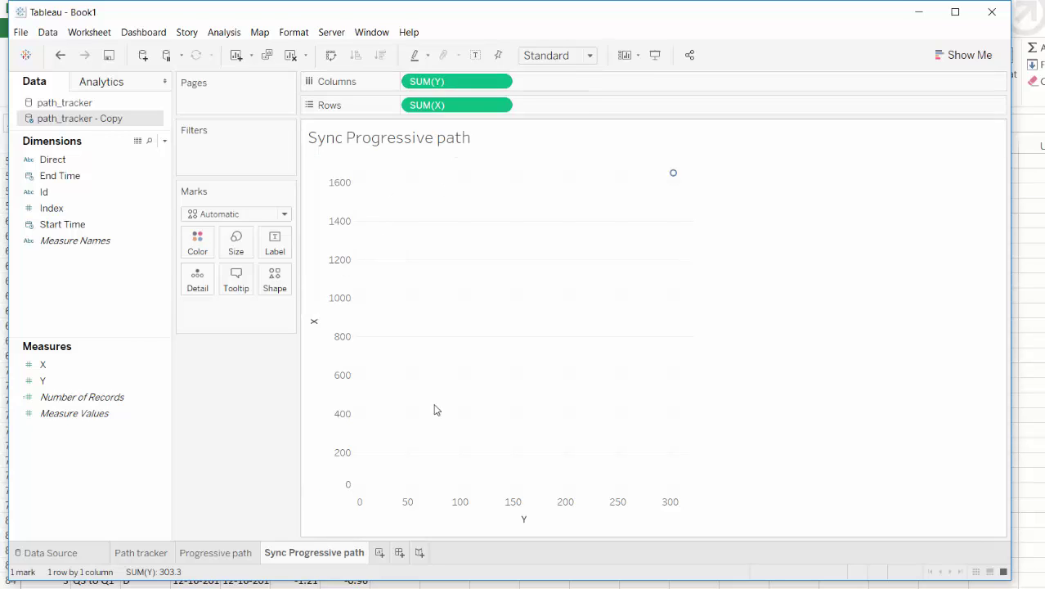
{"action": "left_click", "coordinate": [332, 59]}
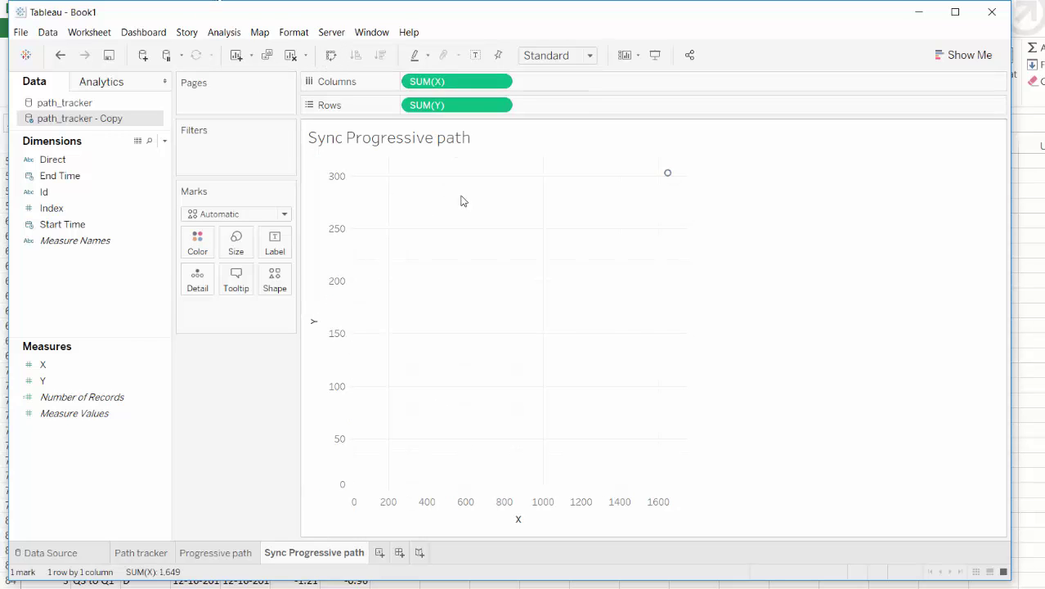
{"action": "double_click", "coordinate": [52, 207]}
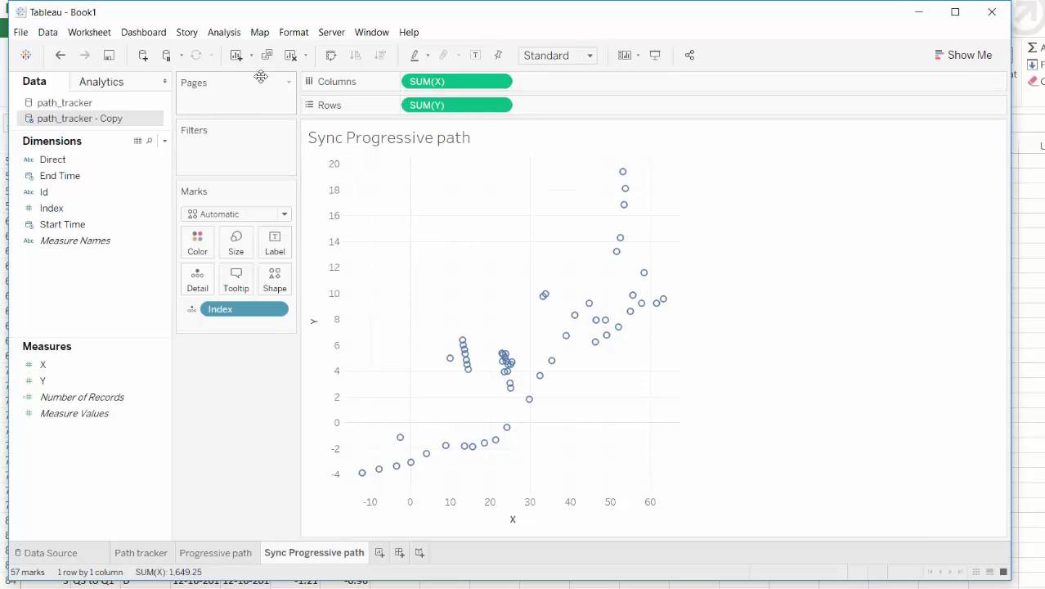
{"action": "left_click", "coordinate": [260, 32]}
{"action": "mouse_move", "coordinate": [350, 72]}
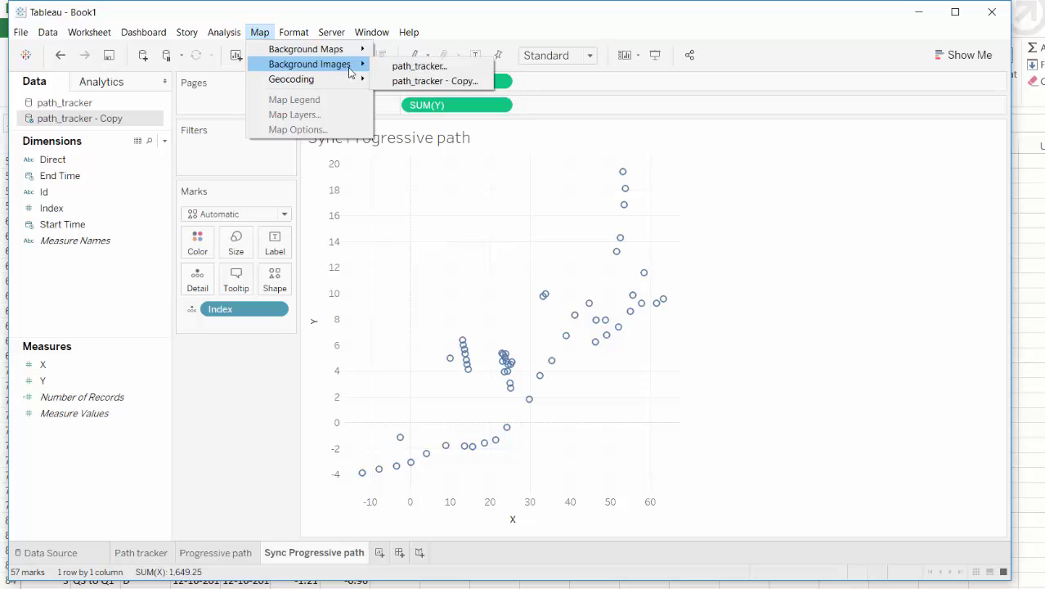
{"action": "left_click", "coordinate": [437, 81]}
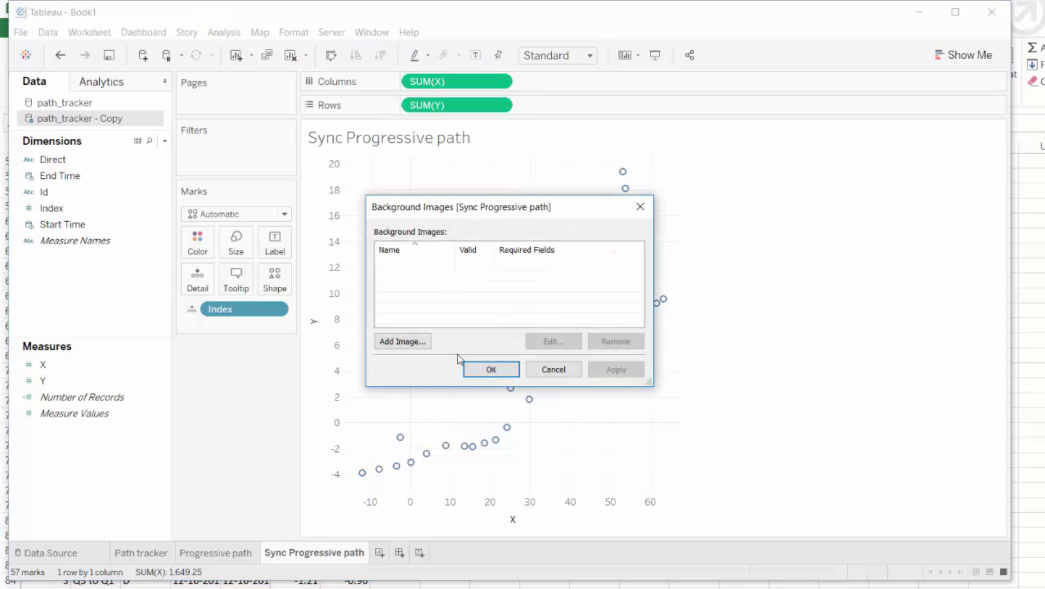
{"action": "left_click", "coordinate": [413, 341]}
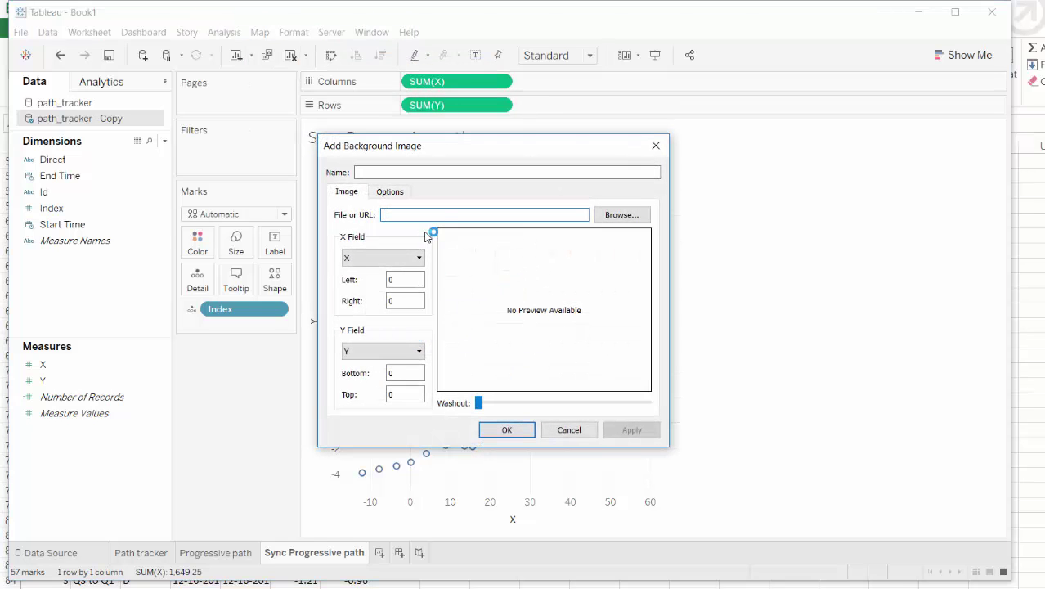
{"action": "left_click", "coordinate": [603, 215]}
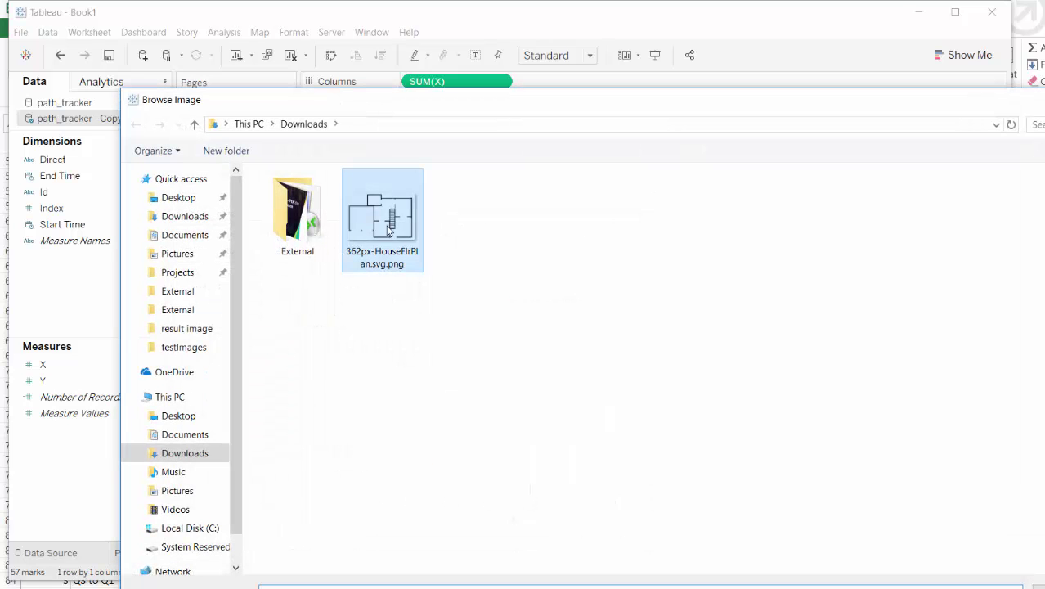
{"action": "left_click_drag", "start_coordinate": [865, 101], "coordinate": [779, 73]}
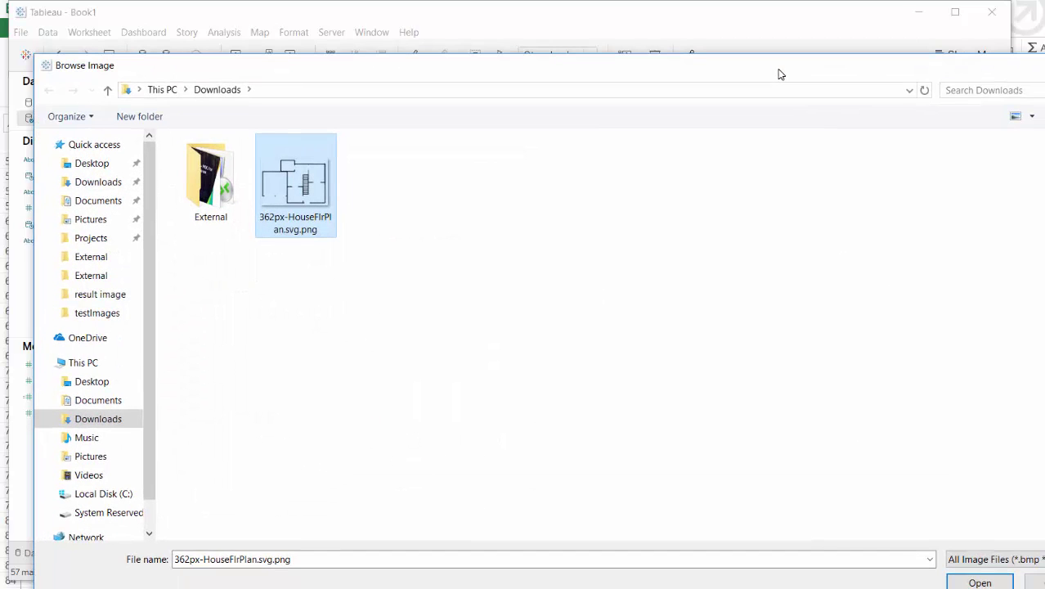
{"action": "double_click", "coordinate": [295, 185]}
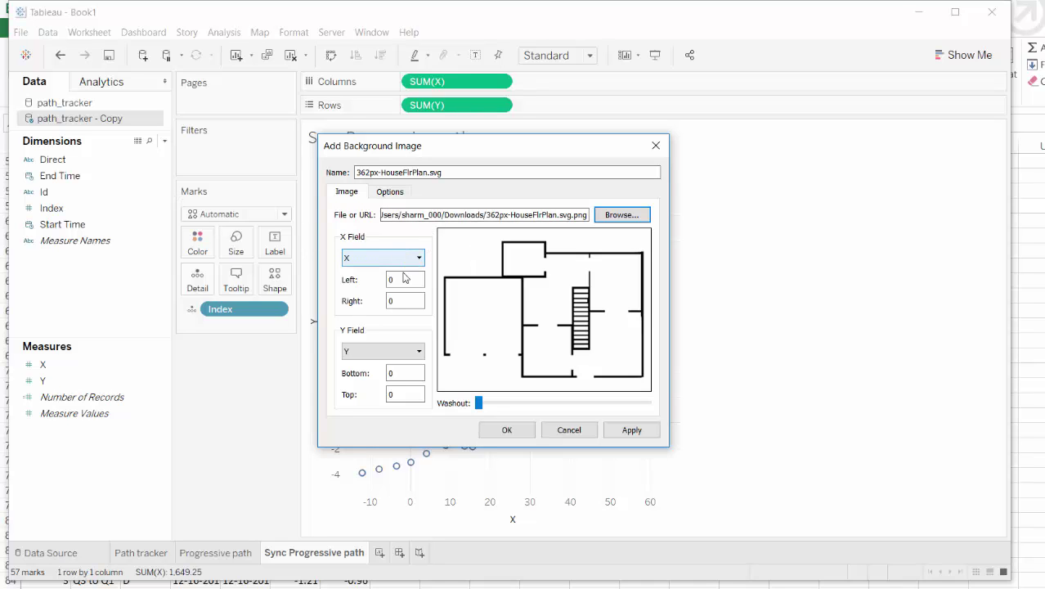
{"action": "left_click_drag", "start_coordinate": [442, 147], "coordinate": [801, 141]}
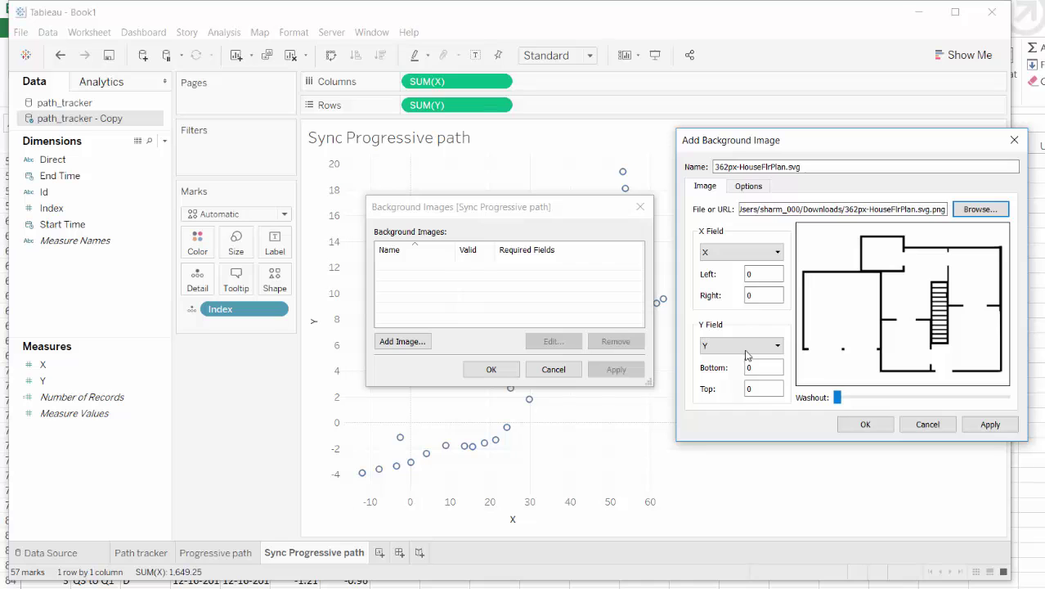
{"action": "left_click", "coordinate": [927, 424]}
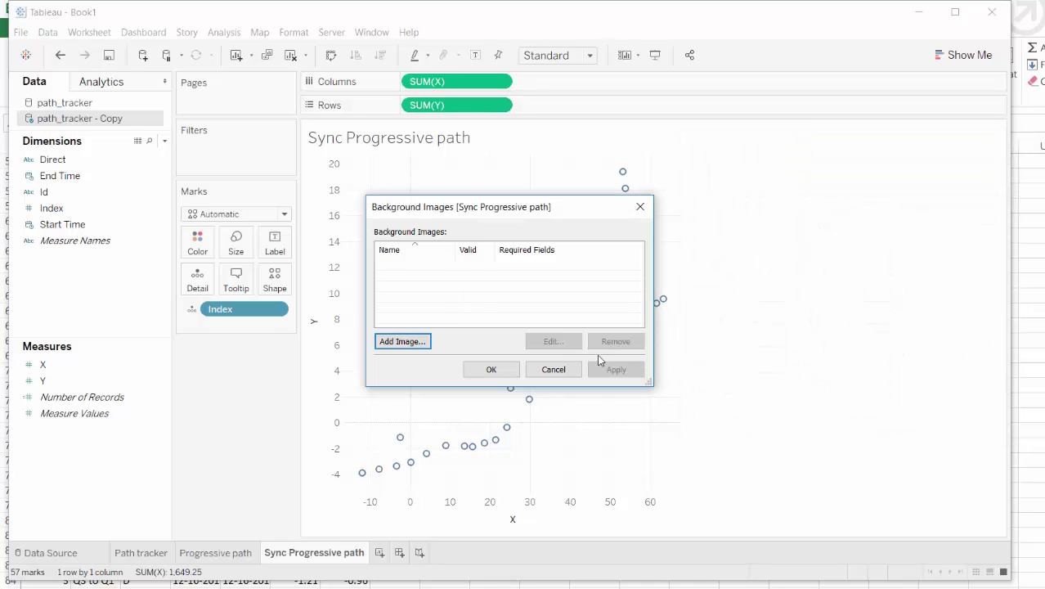
{"action": "left_click", "coordinate": [553, 370]}
- Color the marks by Id and load 362px-HouseFlrPlan.svg.png as a new background image for path_tracker - Copy
{"action": "double_click", "coordinate": [76, 192]}
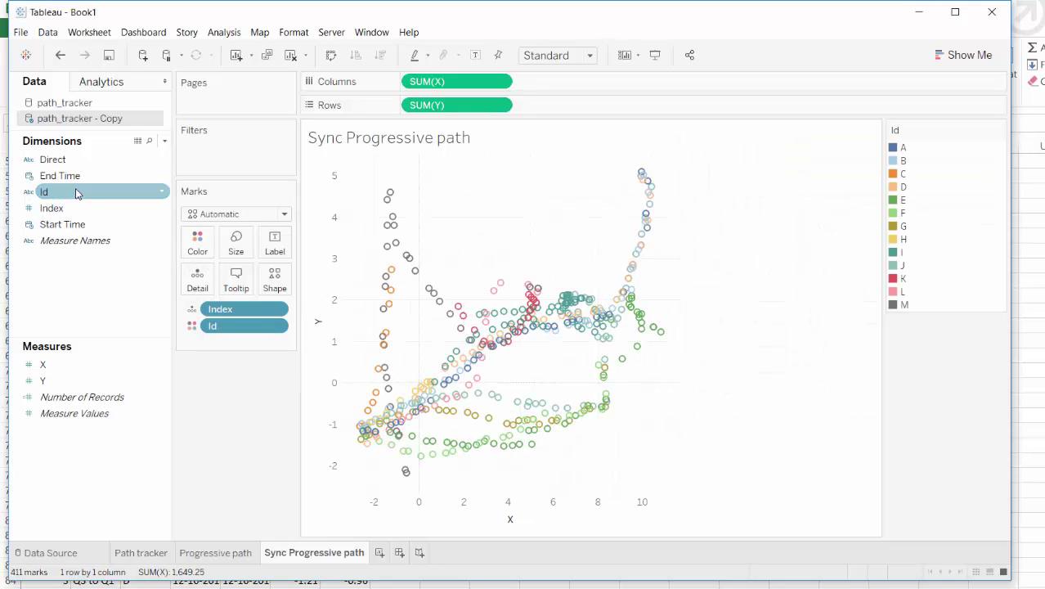
{"action": "left_click", "coordinate": [259, 32]}
{"action": "mouse_move", "coordinate": [315, 64]}
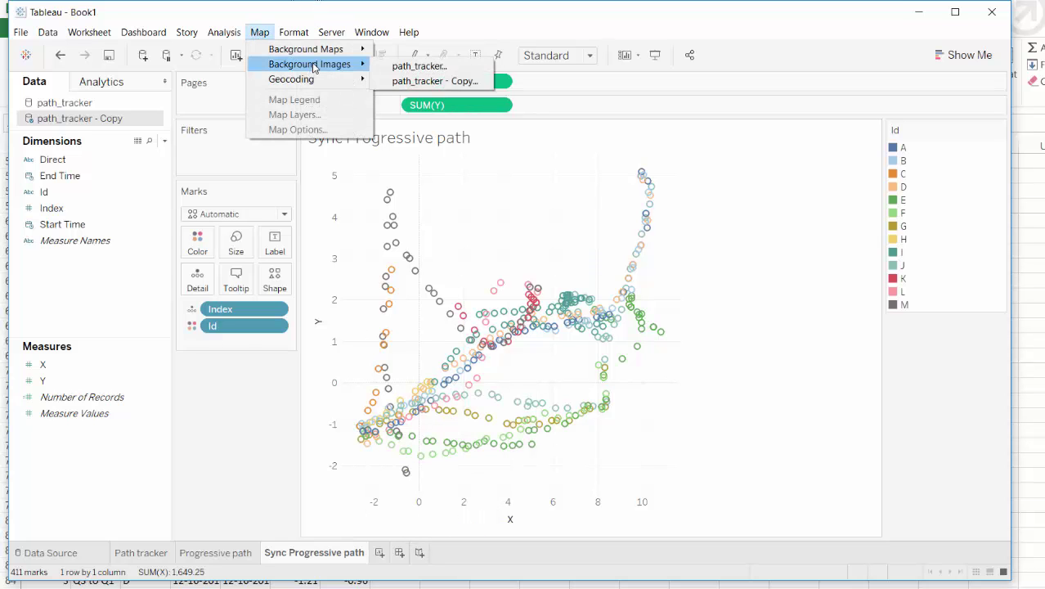
{"action": "left_click", "coordinate": [413, 81]}
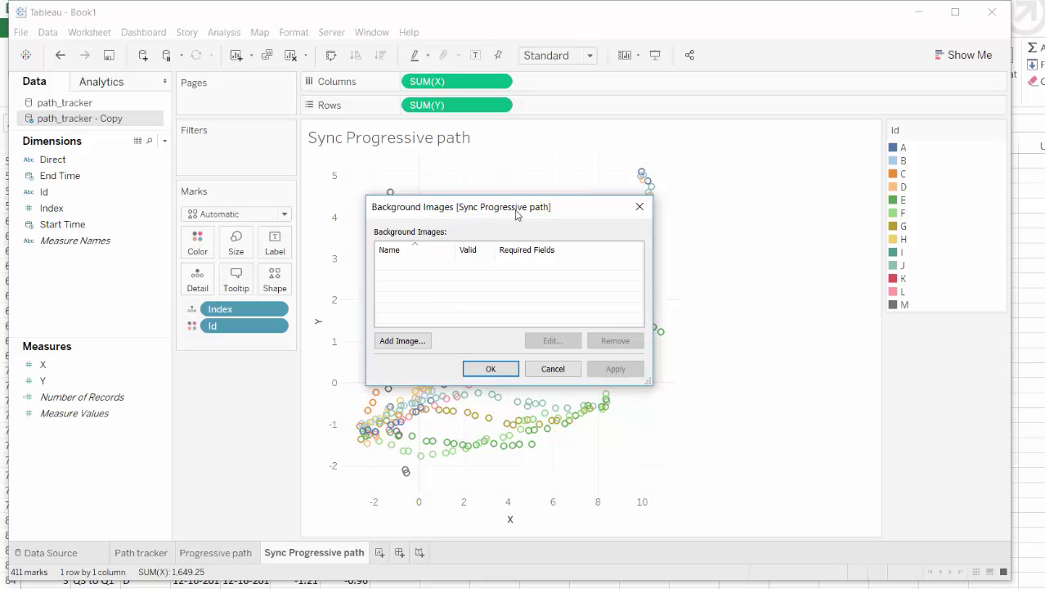
{"action": "left_click_drag", "start_coordinate": [520, 198], "coordinate": [767, 161]}
{"action": "left_click", "coordinate": [652, 304]}
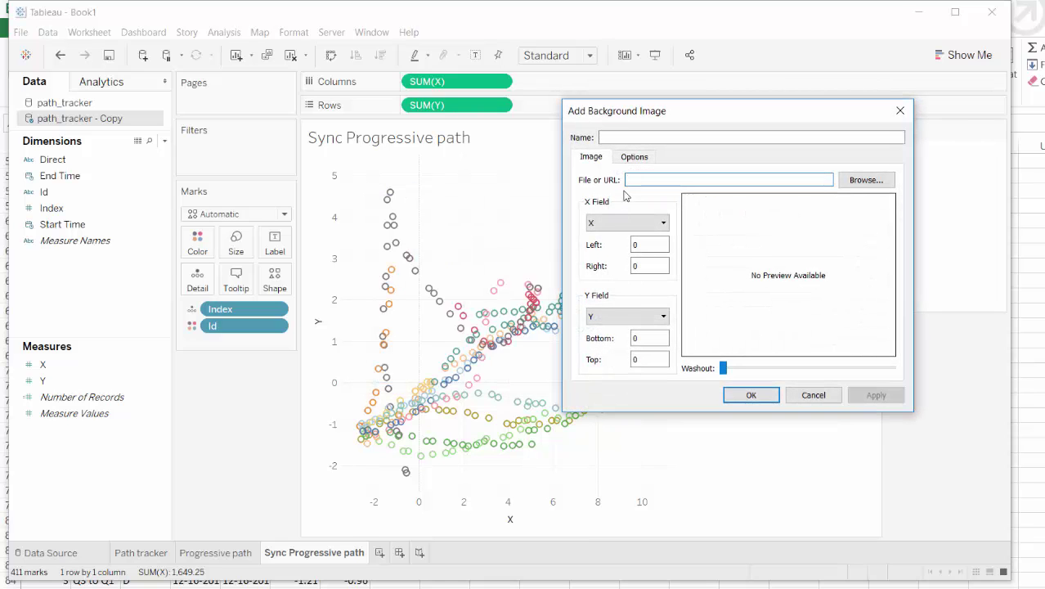
{"action": "left_click", "coordinate": [867, 181]}
{"action": "left_click", "coordinate": [389, 210]}
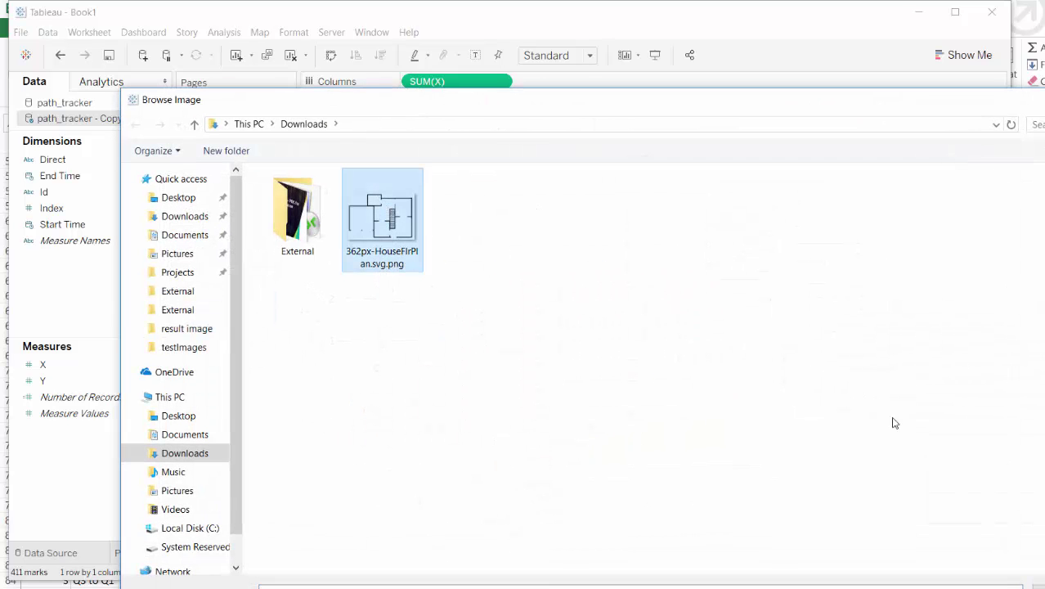
{"action": "left_click_drag", "start_coordinate": [854, 102], "coordinate": [722, 62]}
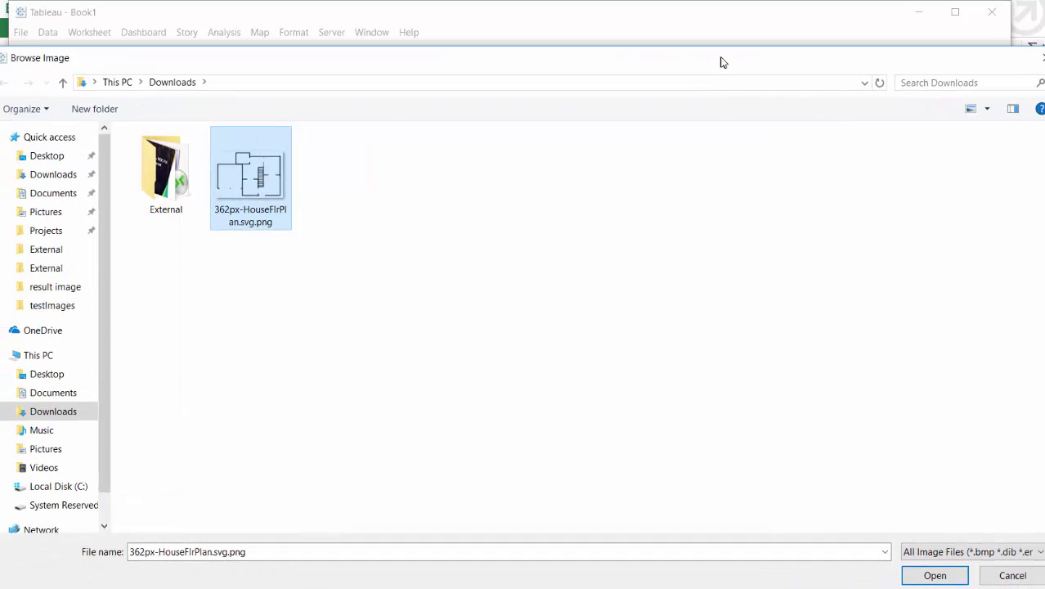
{"action": "left_click", "coordinate": [935, 575]}
- Set the floor plan's extents to X from -3 to 10 and Y from -3 to 5, and apply the background image
{"action": "left_click", "coordinate": [651, 245]}
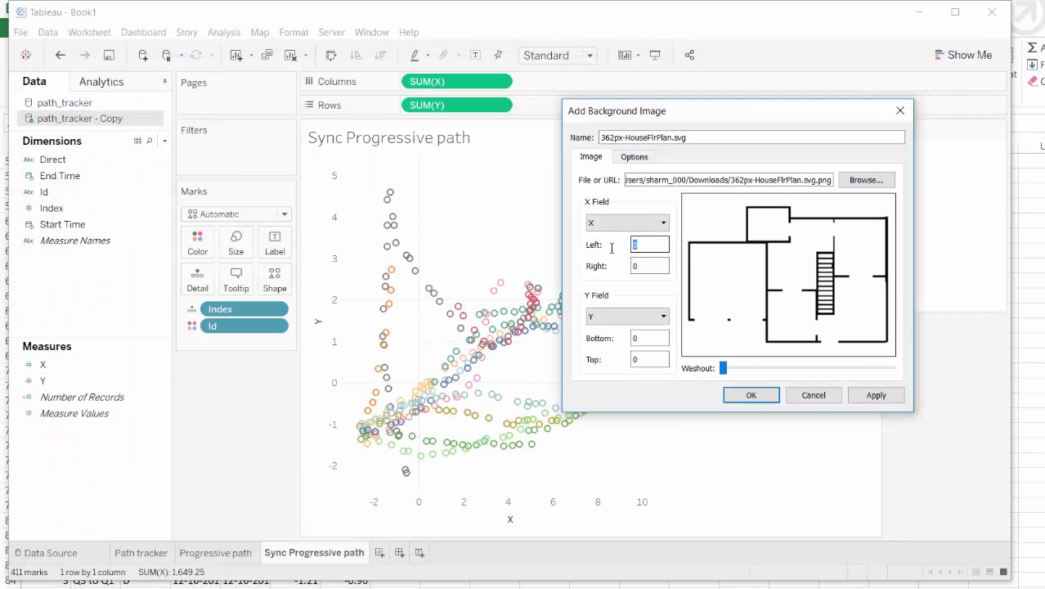
{"action": "key", "text": "Tab"}
{"action": "key", "text": "Tab"}
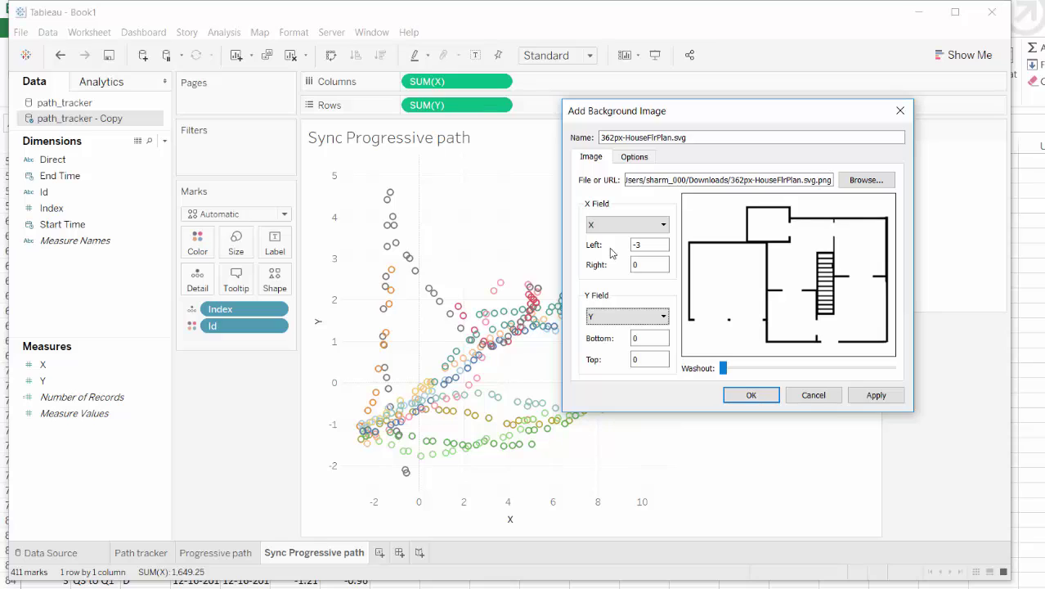
{"action": "left_click", "coordinate": [642, 267]}
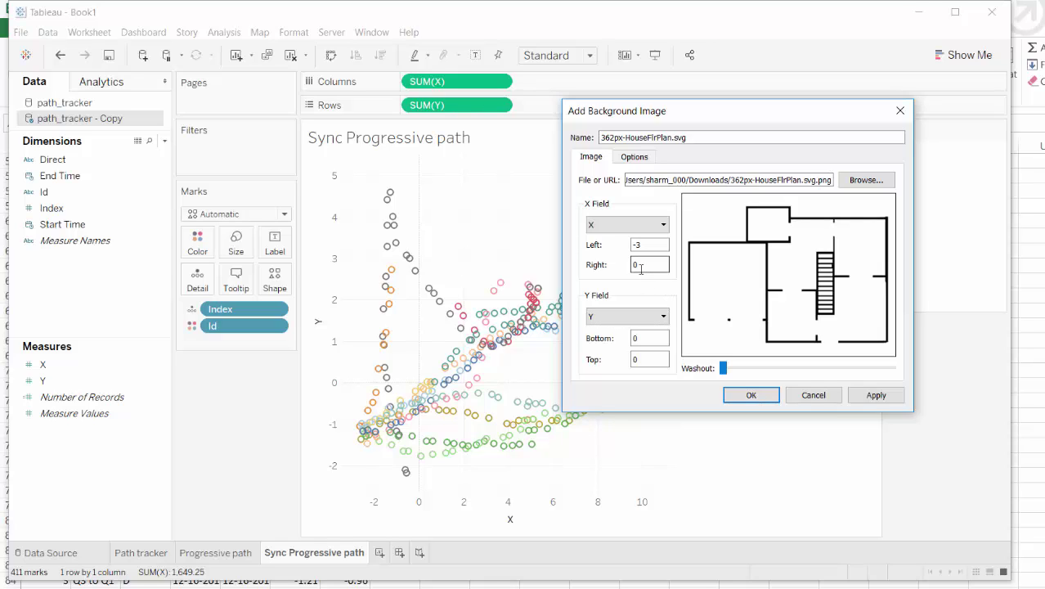
{"action": "key", "text": "Tab"}
{"action": "key", "text": "Tab"}
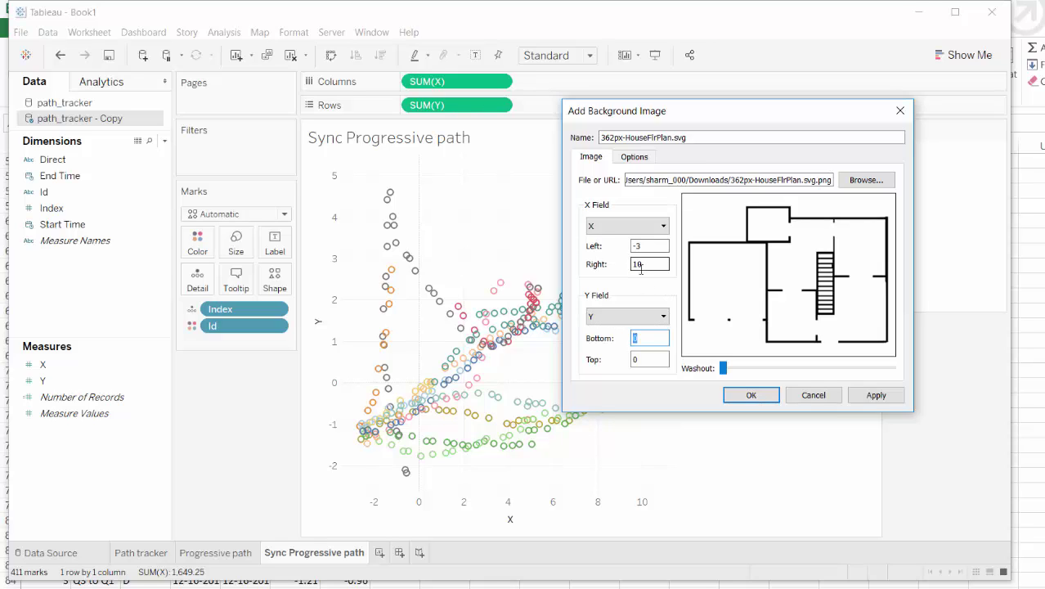
{"action": "type", "text": "-3"}
{"action": "key", "text": "Tab"}
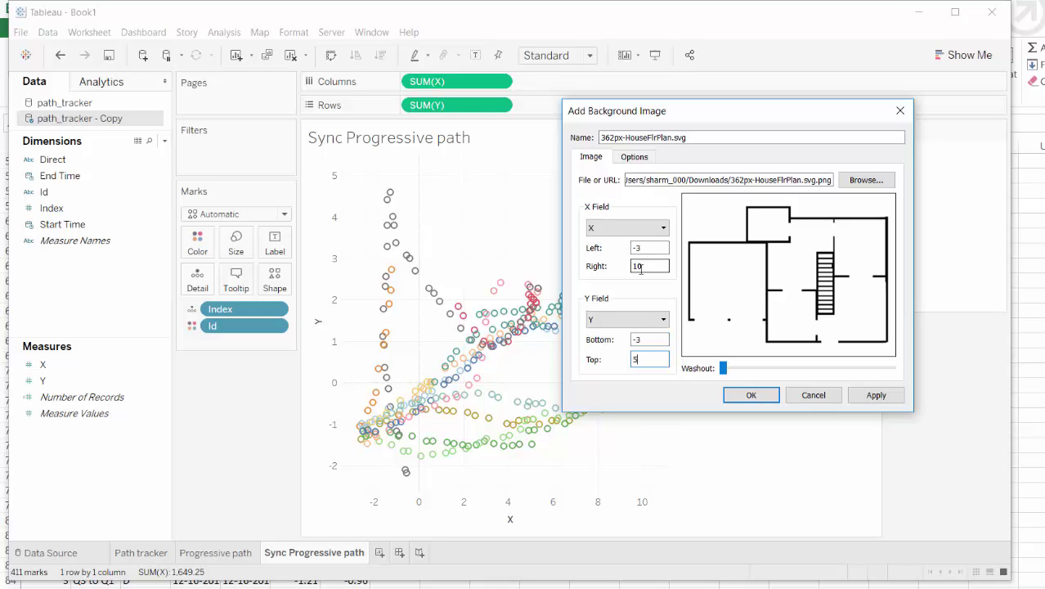
{"action": "type", "text": "5"}
{"action": "left_click", "coordinate": [876, 395]}
{"action": "left_click", "coordinate": [751, 395]}
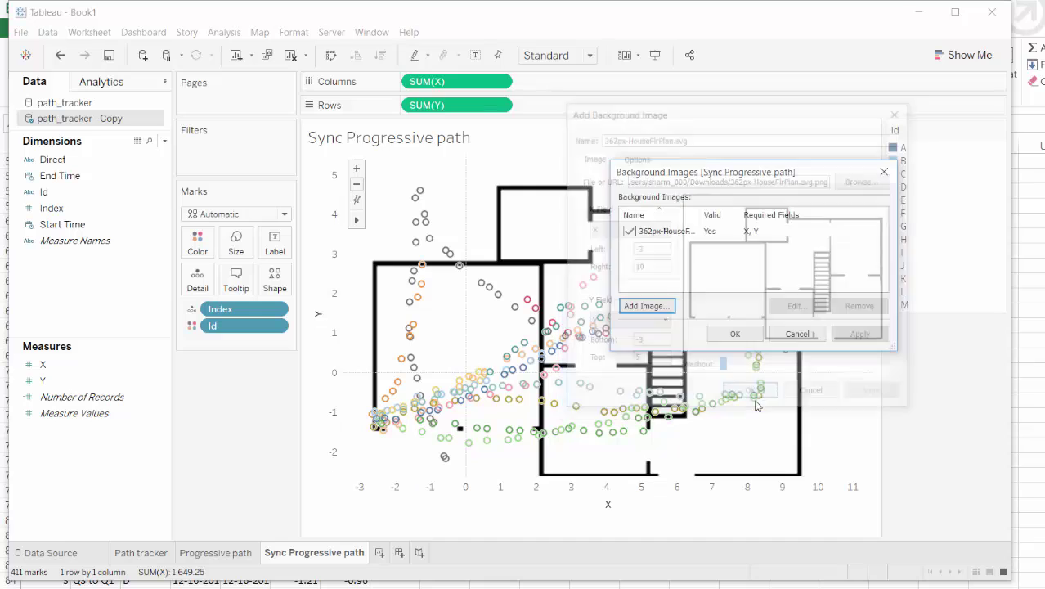
{"action": "left_click", "coordinate": [734, 333]}
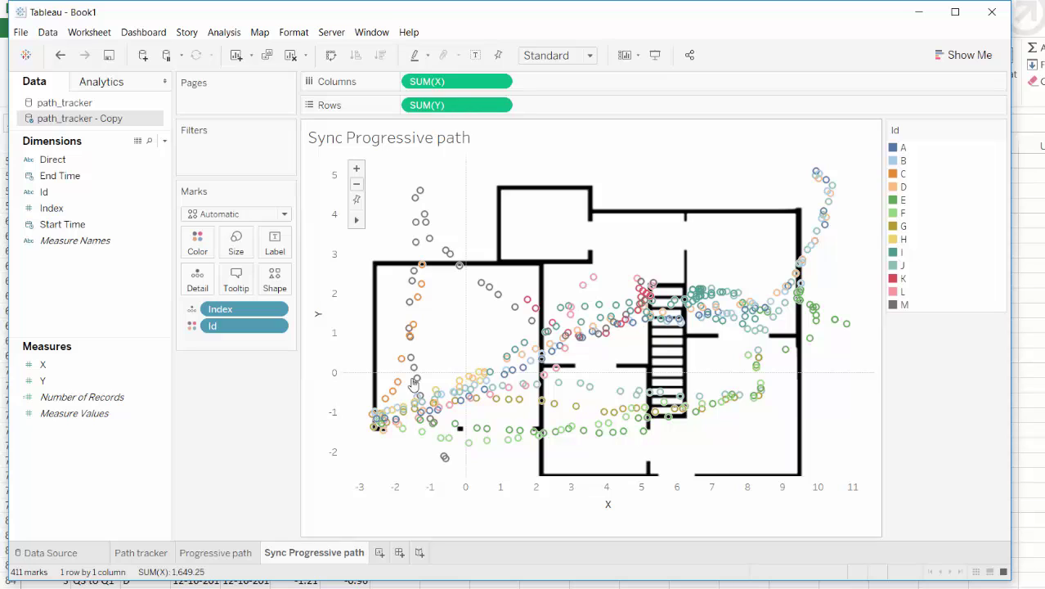
- Page the view by Index and inspect the mark on the floor plan at Index 0
{"action": "left_click_drag", "start_coordinate": [54, 210], "coordinate": [217, 90]}
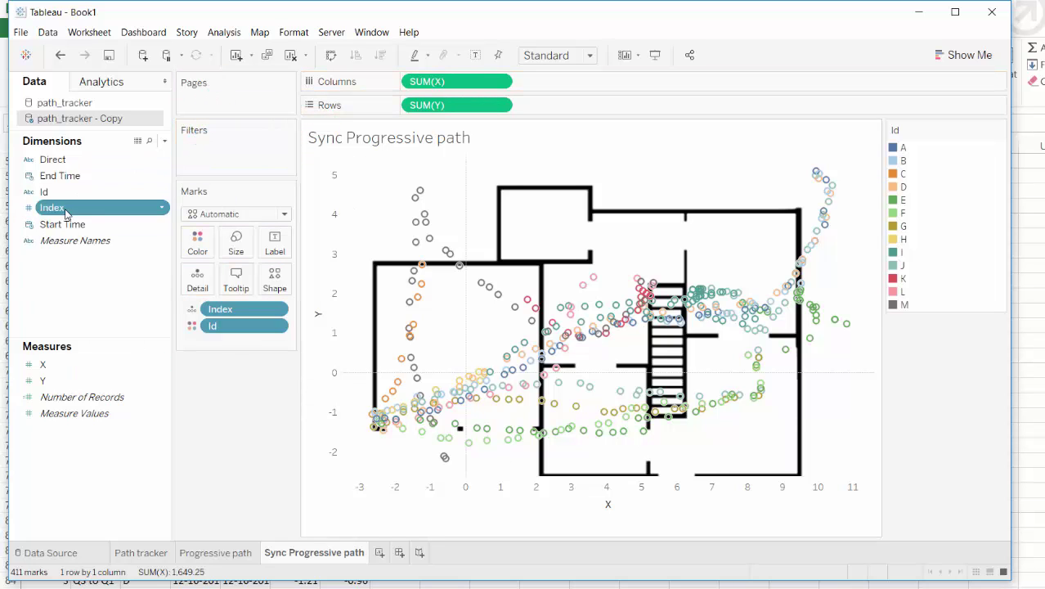
{"action": "left_click_drag", "start_coordinate": [51, 209], "coordinate": [230, 105]}
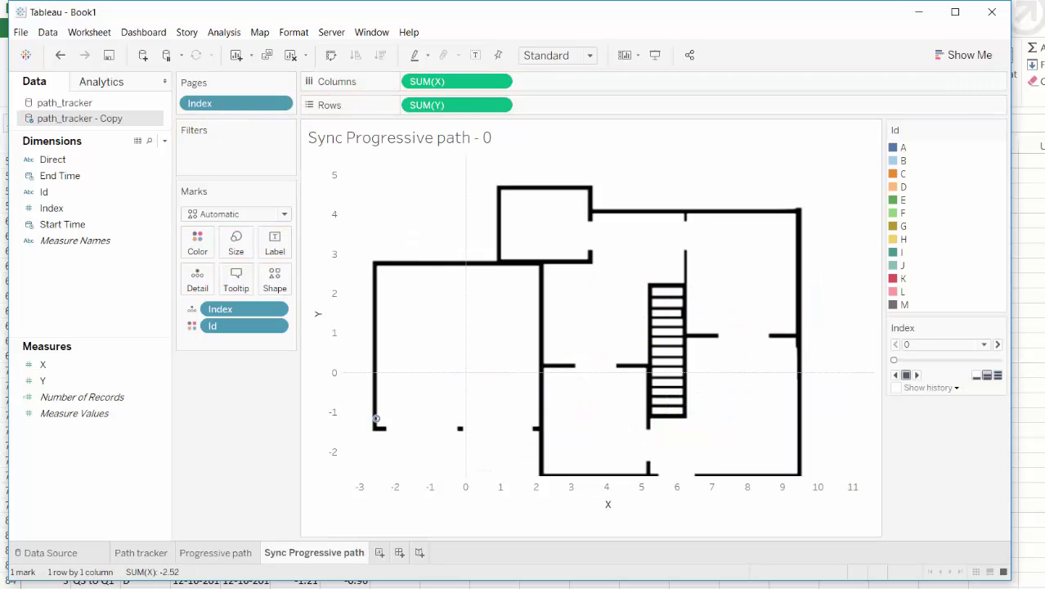
{"action": "mouse_move", "coordinate": [377, 420]}
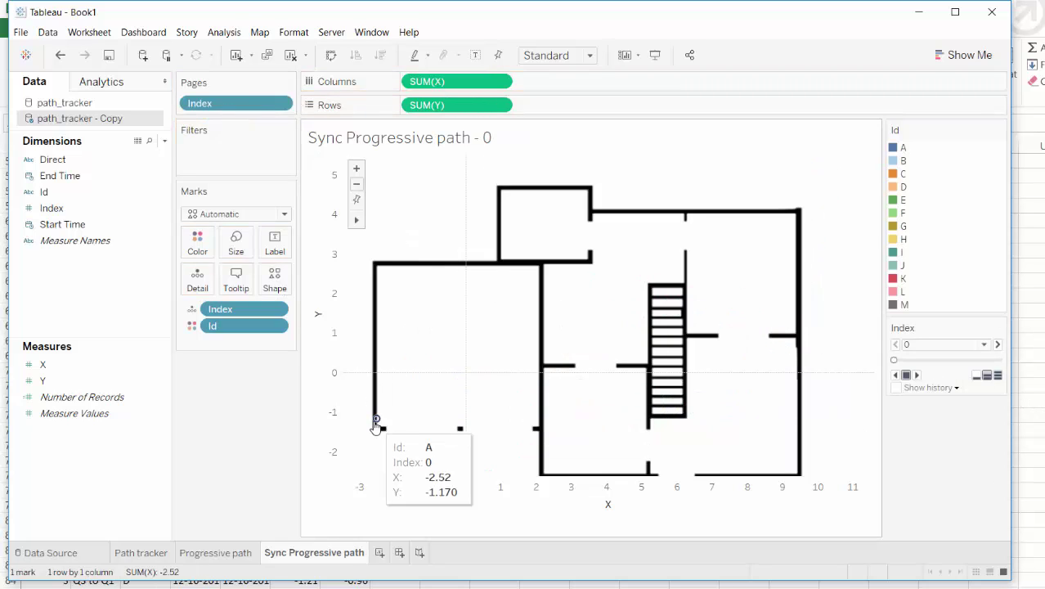
- Play the Index pages forward and follow how all individuals move through the floor plan
{"action": "left_click", "coordinate": [918, 375]}
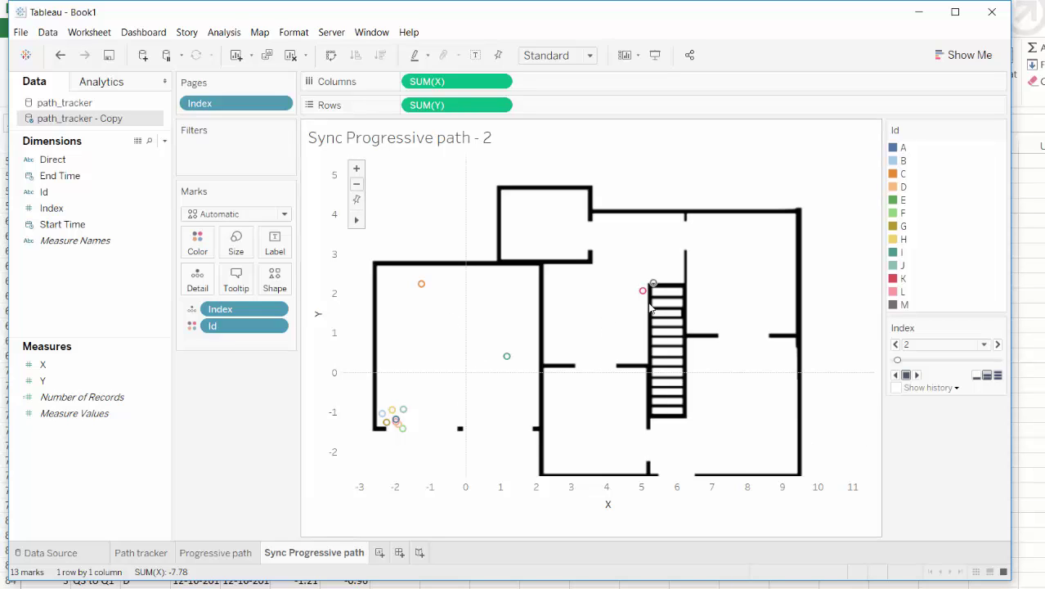
{"action": "left_click", "coordinate": [918, 375]}
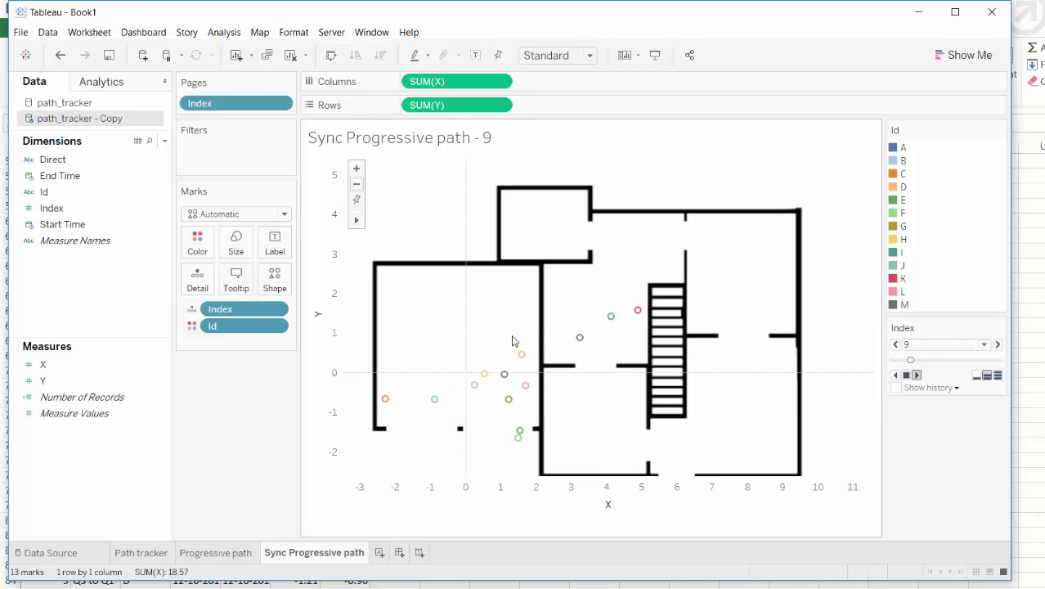
{"action": "left_click_drag", "start_coordinate": [513, 332], "coordinate": [420, 435]}
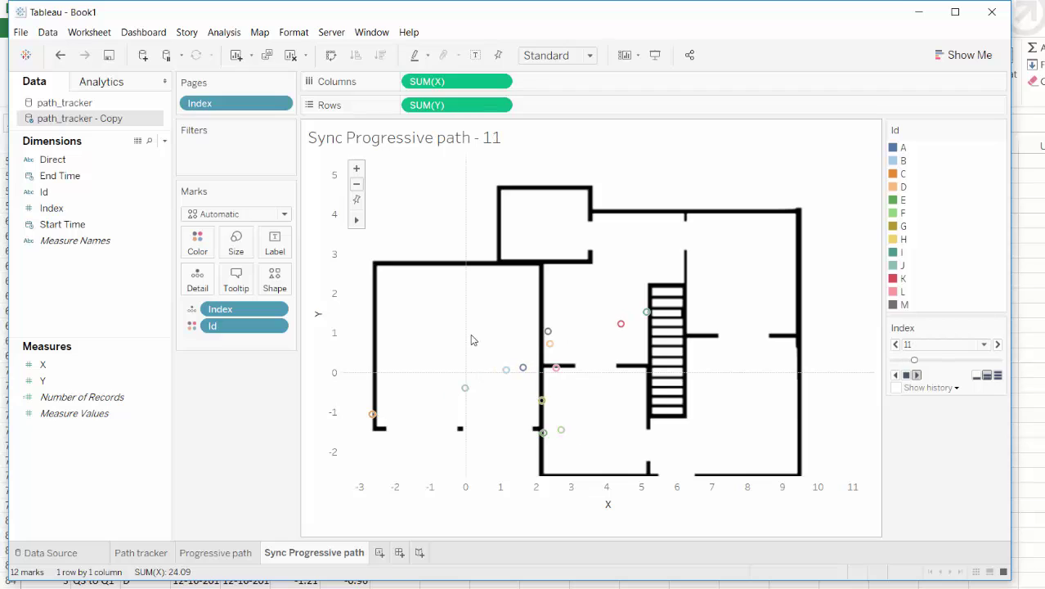
{"action": "left_click_drag", "start_coordinate": [455, 298], "coordinate": [697, 466]}
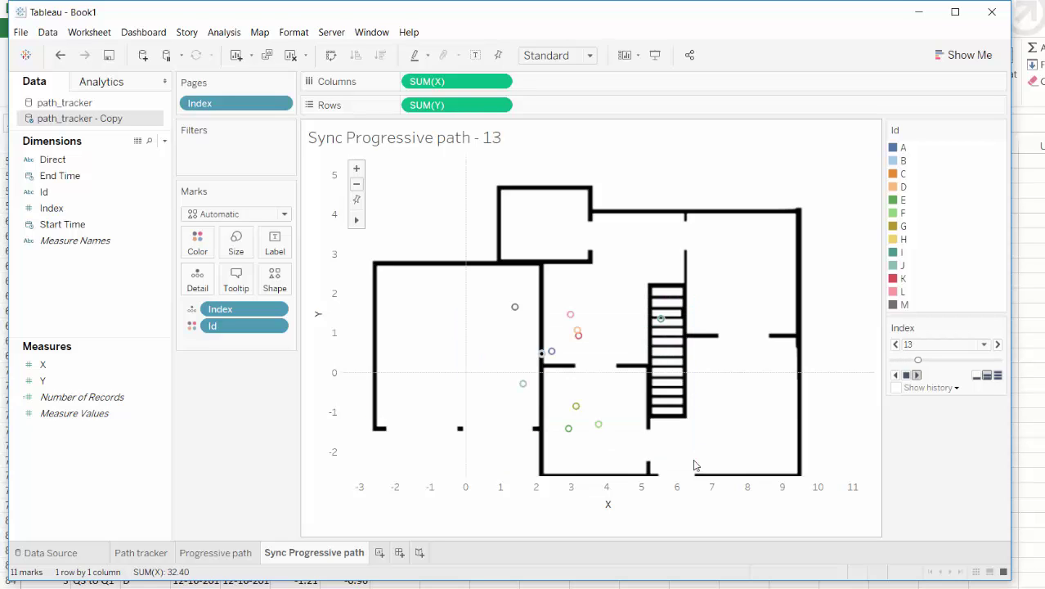
{"action": "mouse_move", "coordinate": [582, 337]}
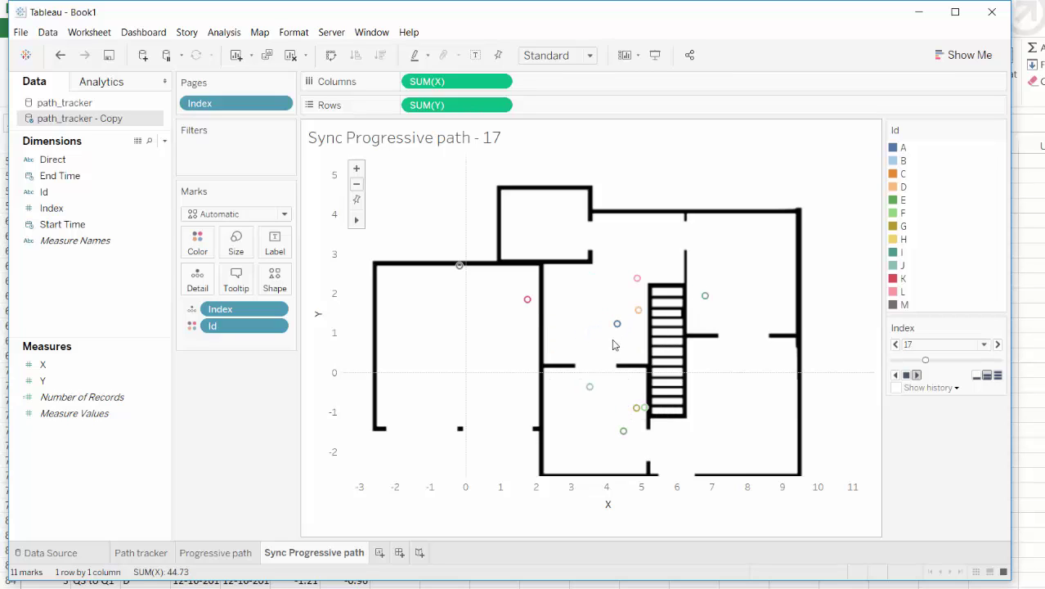
{"action": "mouse_move", "coordinate": [649, 321]}
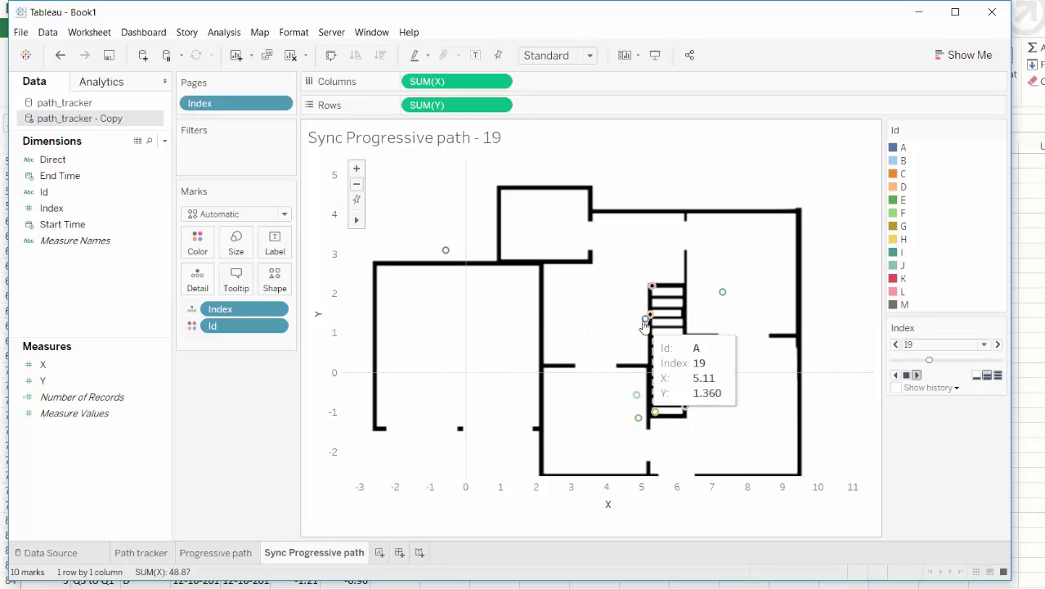
{"action": "mouse_move", "coordinate": [685, 328]}
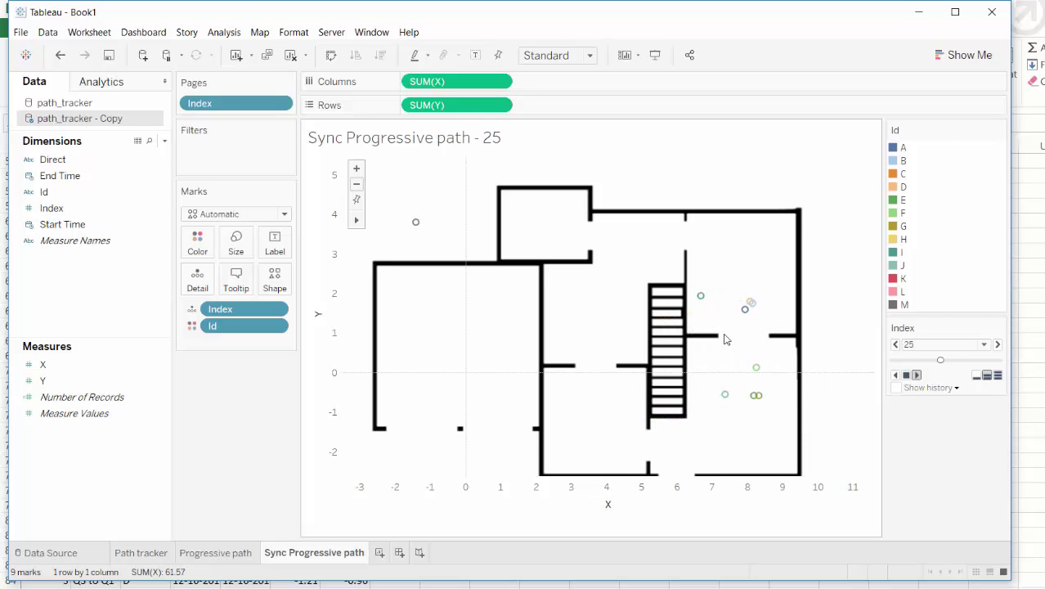
- Show the history of all marks in the Index animation and replay it from Index 0
{"action": "left_click", "coordinate": [931, 388]}
{"action": "left_click", "coordinate": [1005, 434]}
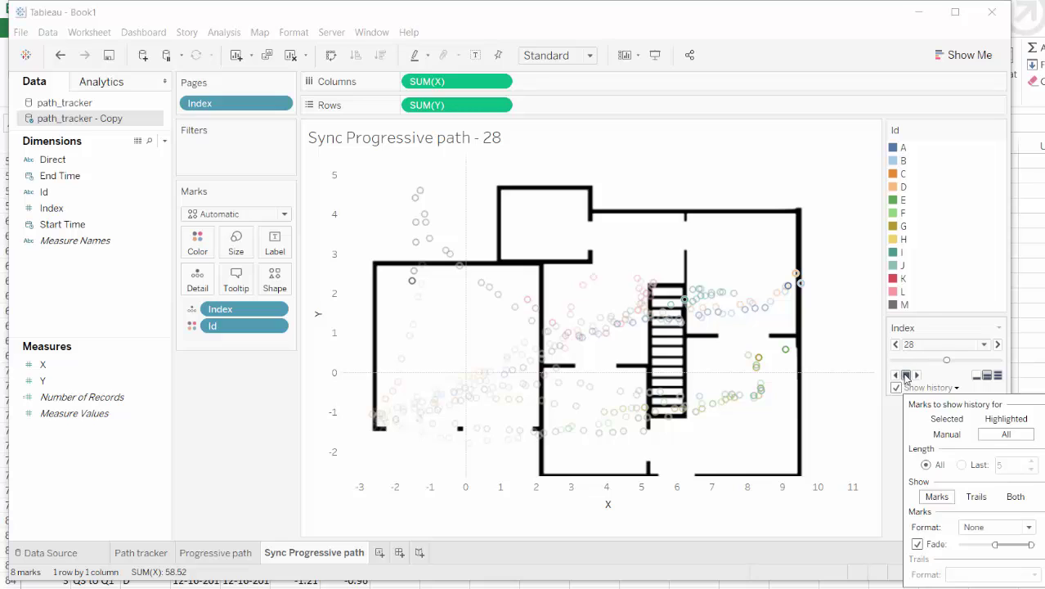
{"action": "left_click", "coordinate": [940, 364]}
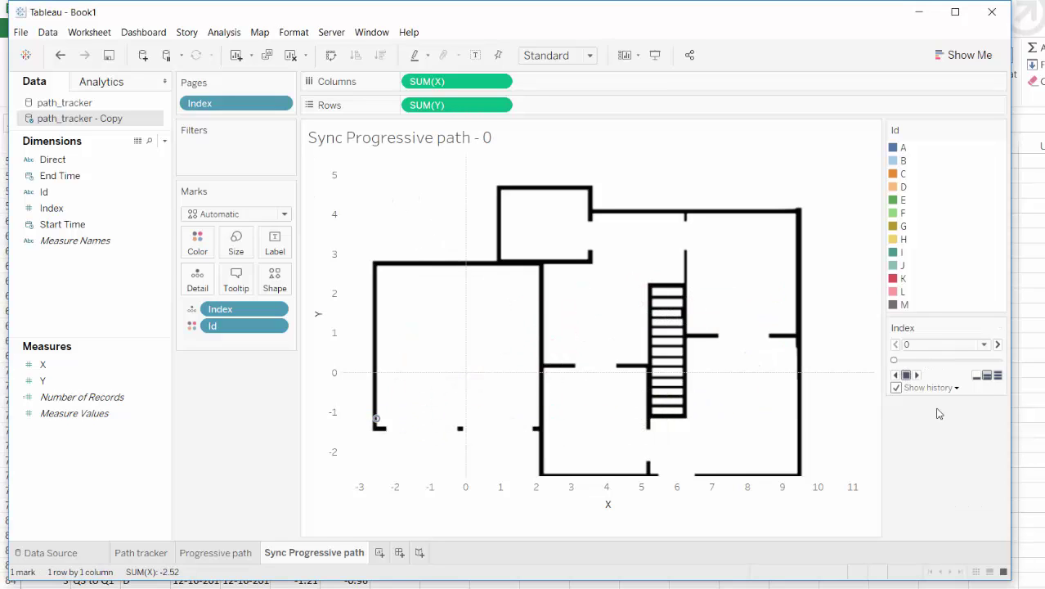
{"action": "left_click", "coordinate": [917, 374]}
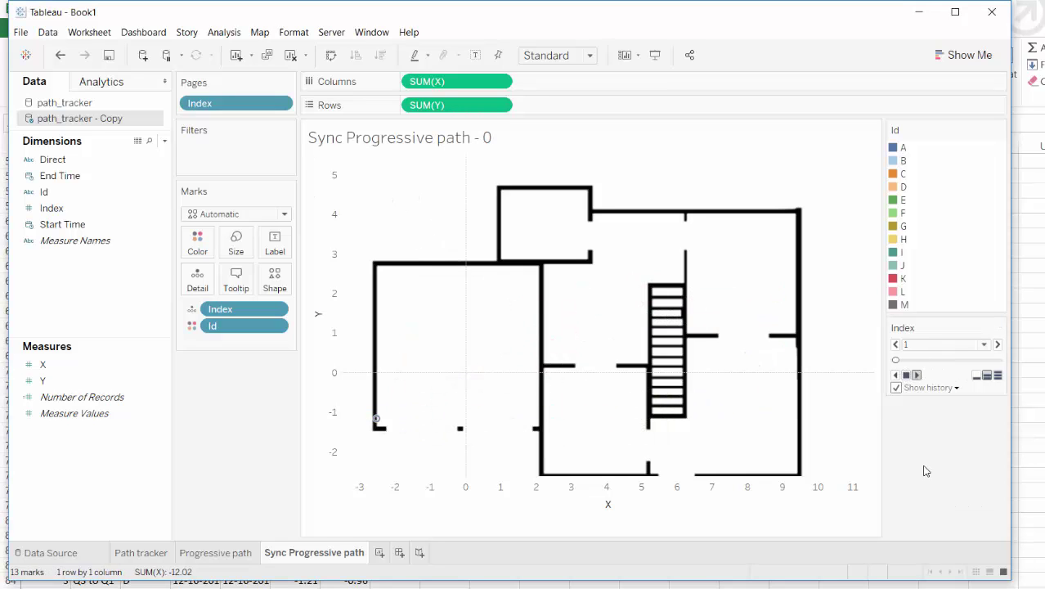
{"action": "mouse_move", "coordinate": [389, 421]}
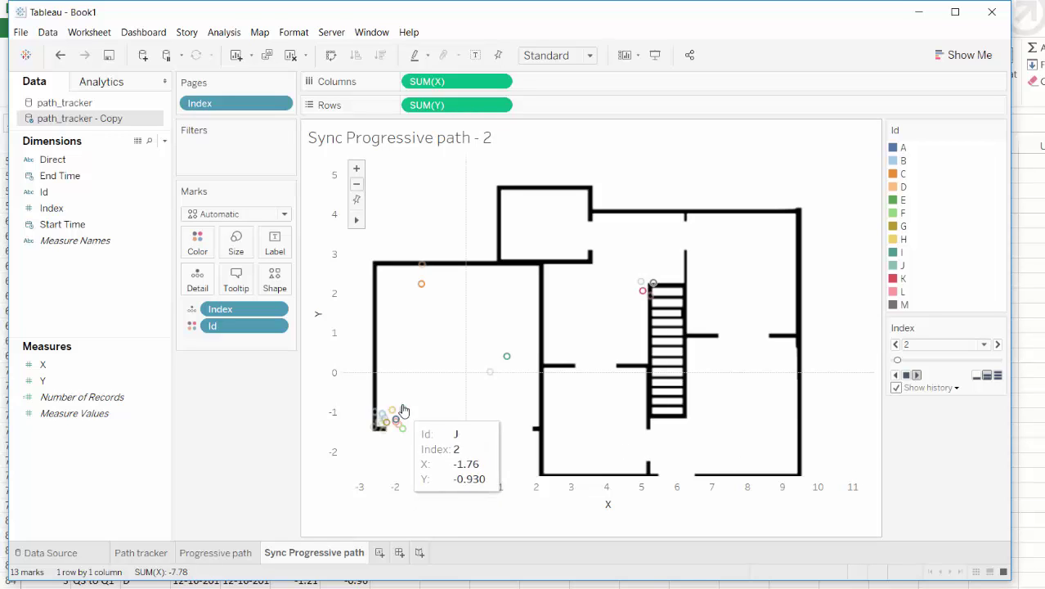
- Limit the history length to the last 3 marks and resume playing the Index animation
{"action": "left_click", "coordinate": [956, 388]}
{"action": "left_click", "coordinate": [963, 464]}
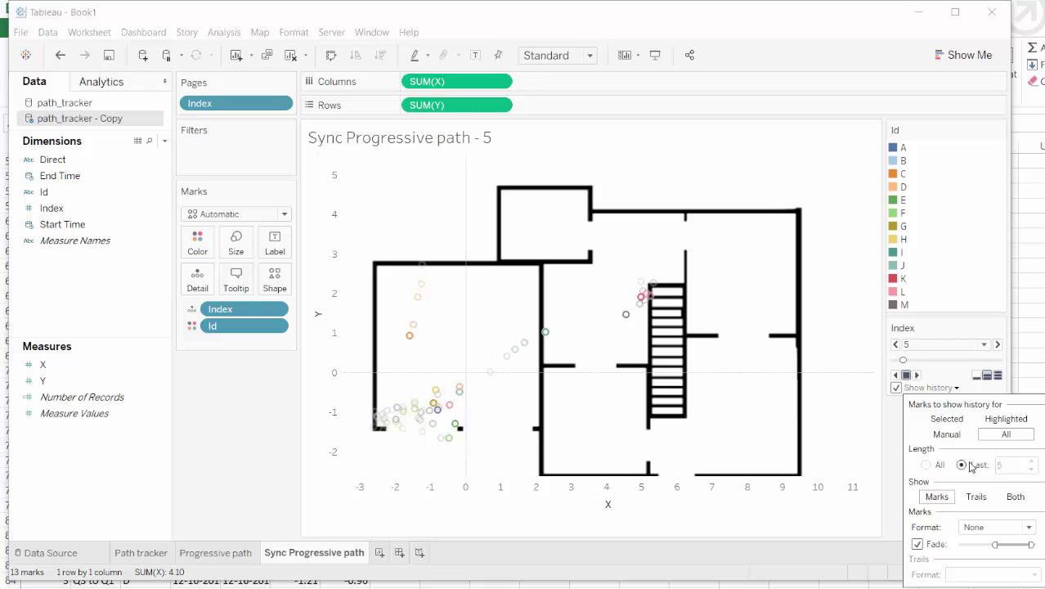
{"action": "left_click", "coordinate": [1033, 473]}
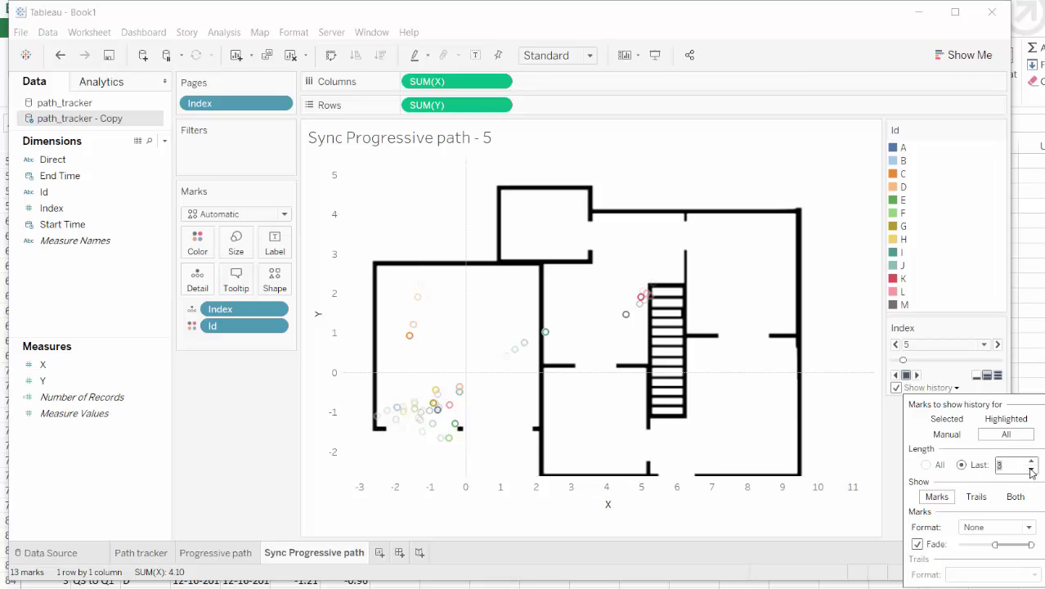
{"action": "left_click", "coordinate": [917, 376]}
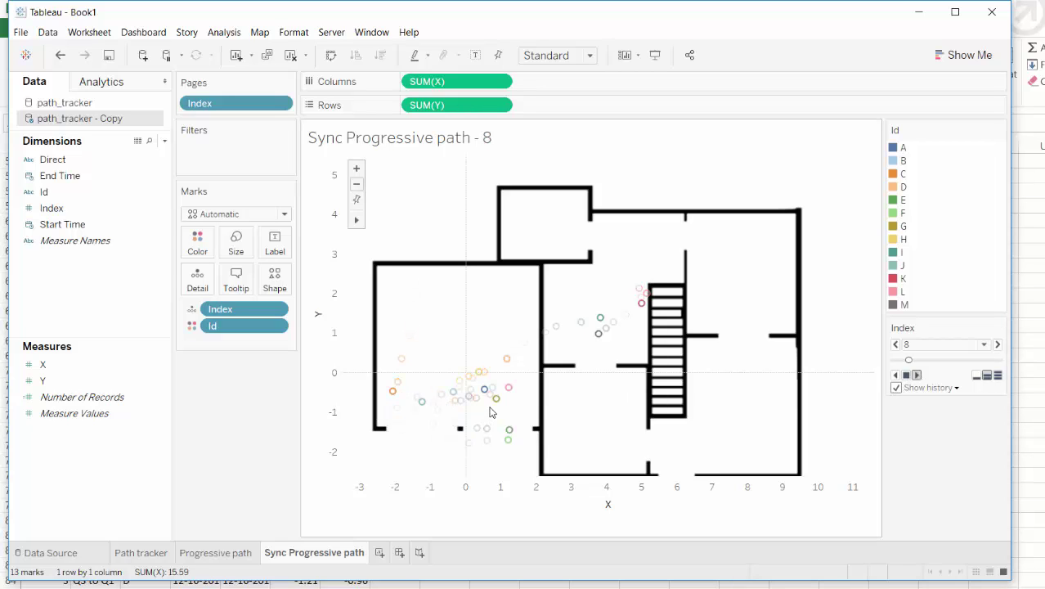
{"action": "mouse_move", "coordinate": [490, 401]}
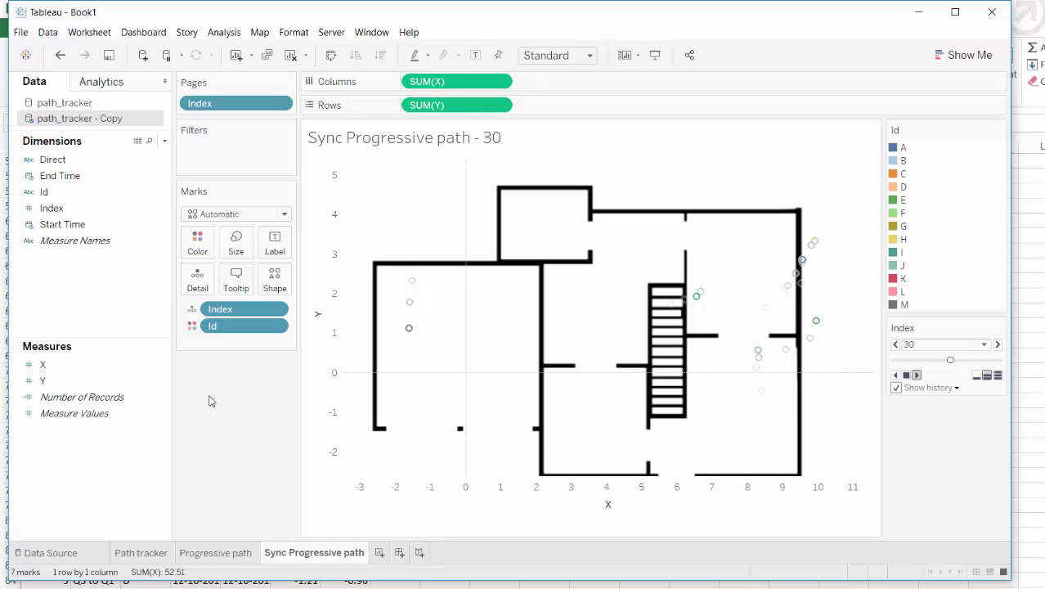
- Review the Path tracker and Progressive path sheets, and return to the Sync Progressive path sheet
{"action": "left_click", "coordinate": [146, 552]}
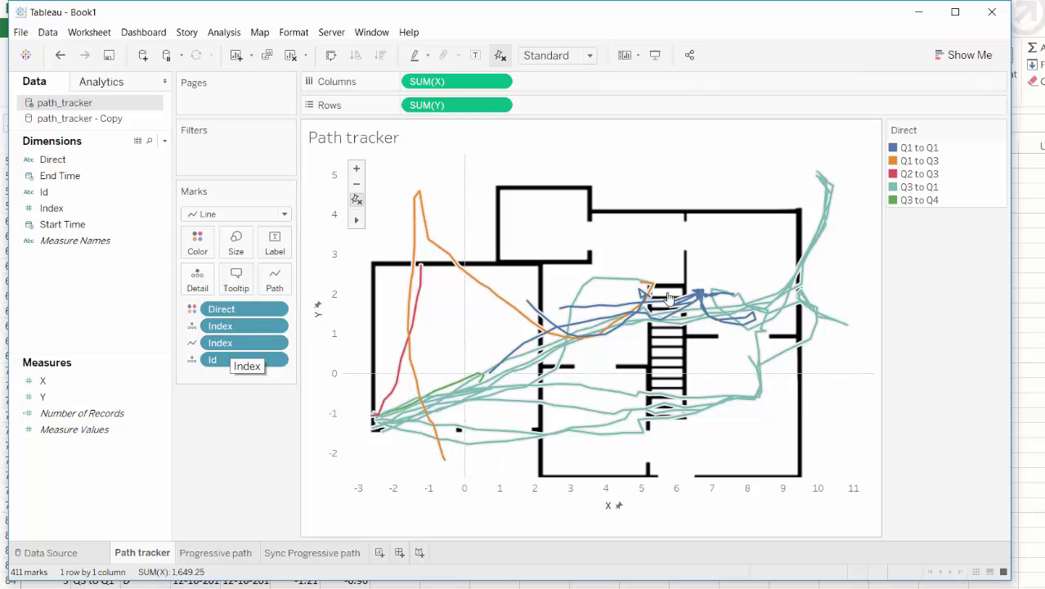
{"action": "mouse_move", "coordinate": [726, 299]}
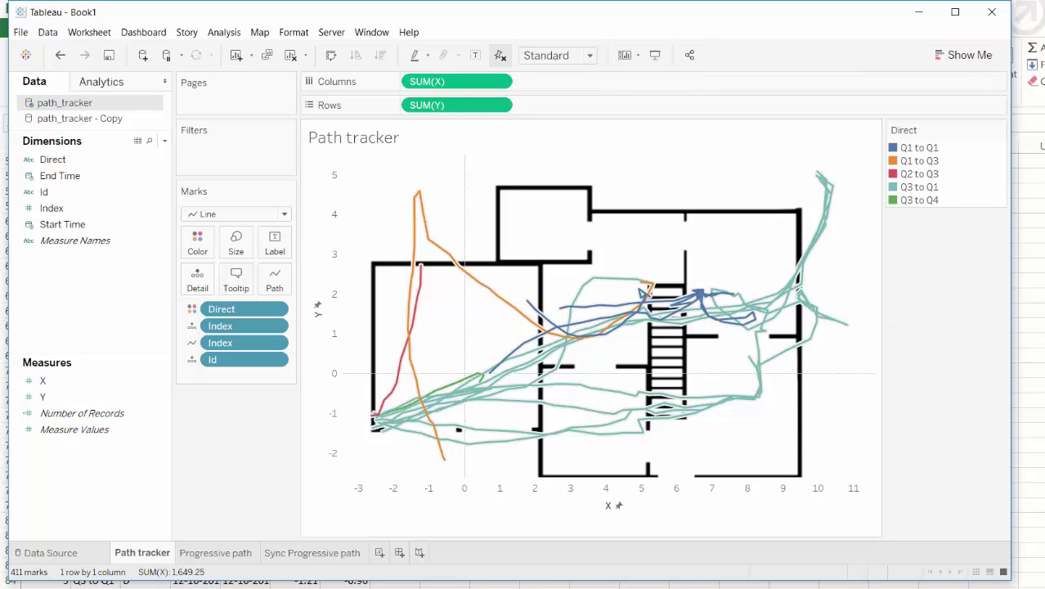
{"action": "left_click", "coordinate": [211, 554]}
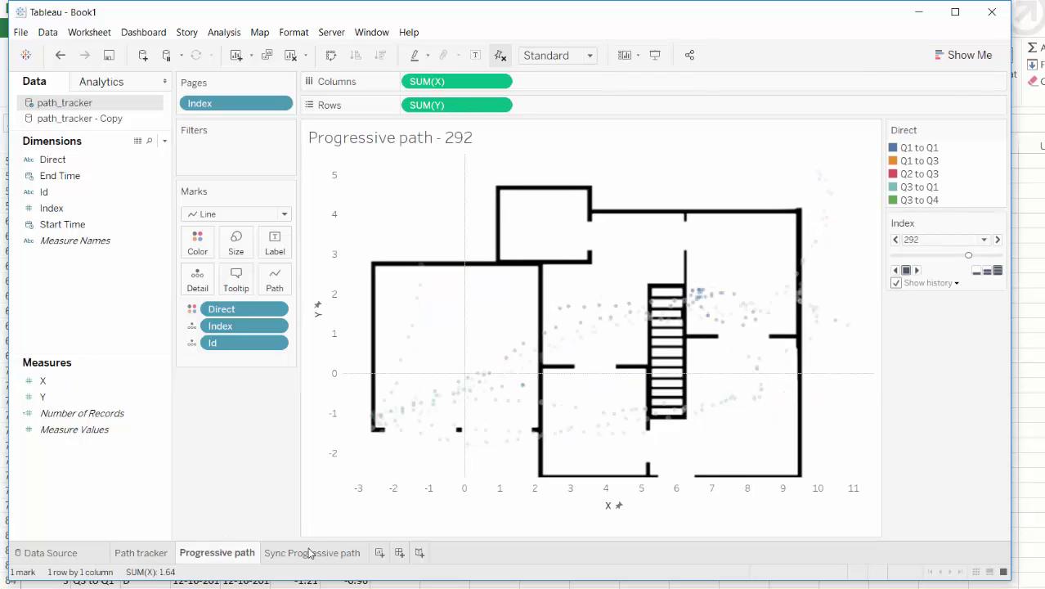
{"action": "left_click", "coordinate": [318, 557]}
{"action": "mouse_move", "coordinate": [311, 548]}
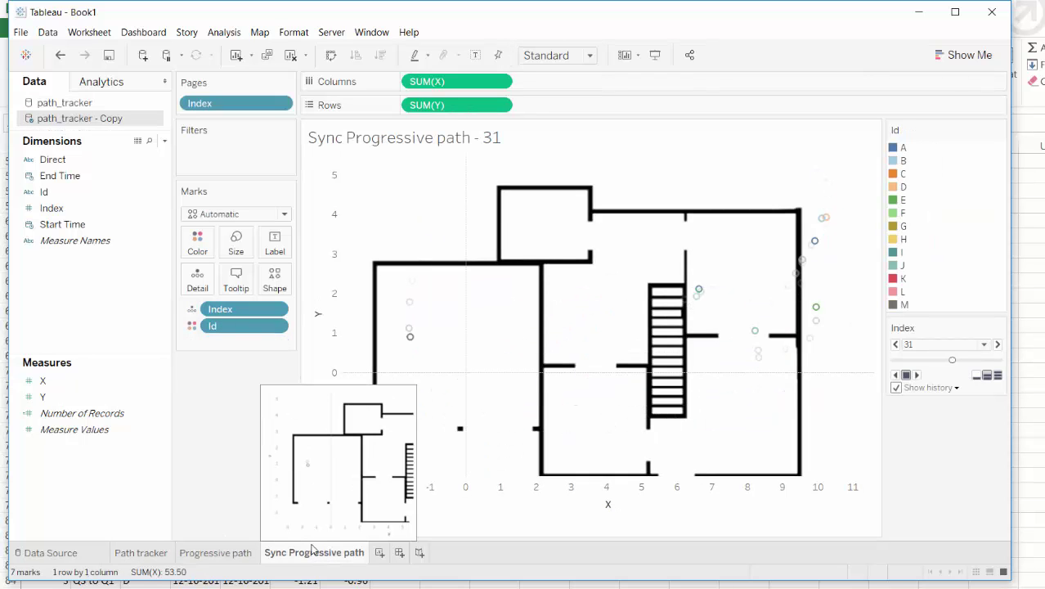